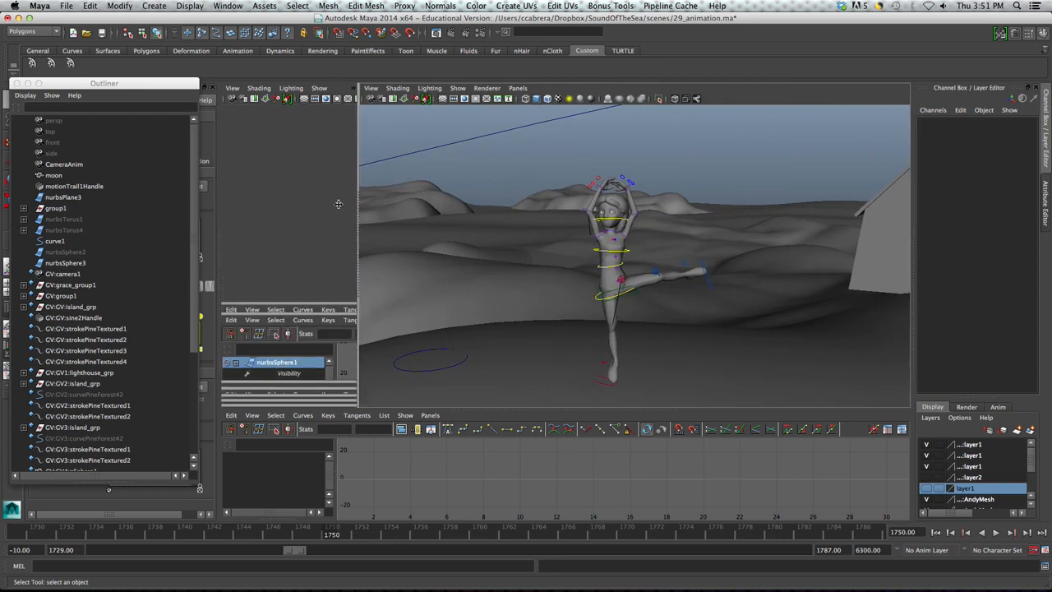
# Enlarge and frame the perspective view on the dancing character and play back the animation.
pyautogui.scroll(-3, 550, 245)
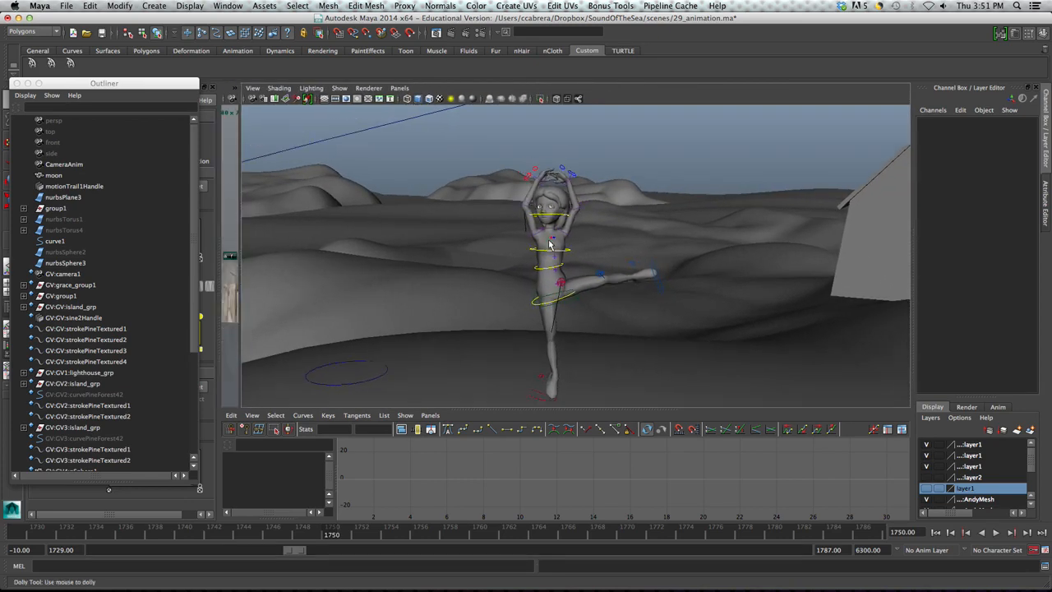
pyautogui.scroll(-3, 578, 261)
pyautogui.keyDown('alt'); pyautogui.moveTo(587, 245); pyautogui.dragTo(576, 227, button='middle'); pyautogui.keyUp('alt')
pyautogui.hotkey('alt', 'v')
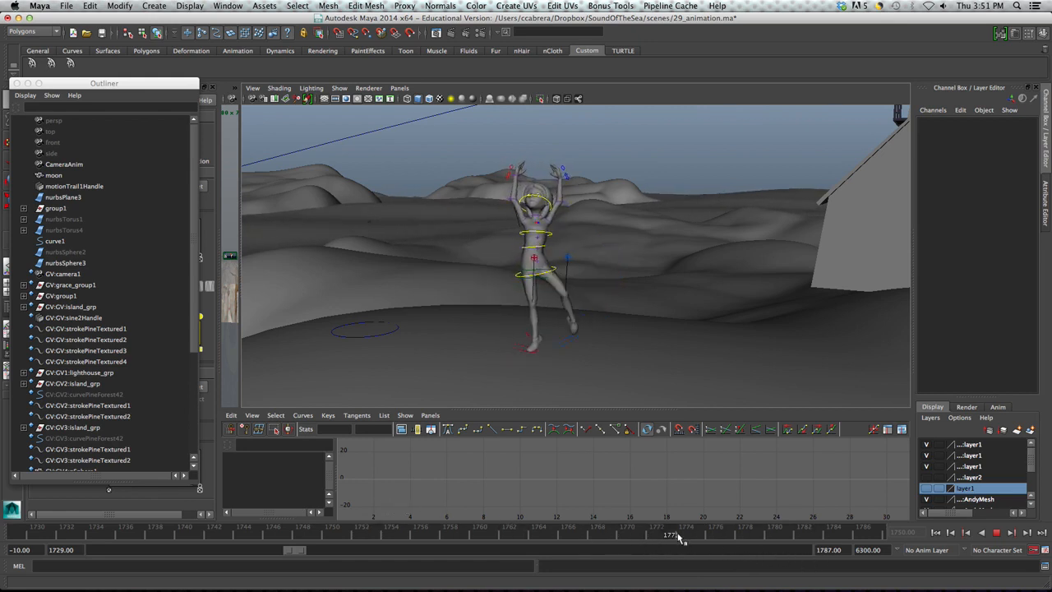
pyautogui.press('Escape')
# Select the left leg's IK control and scrub the playback range to review the character's spin.
pyautogui.click(557, 352)
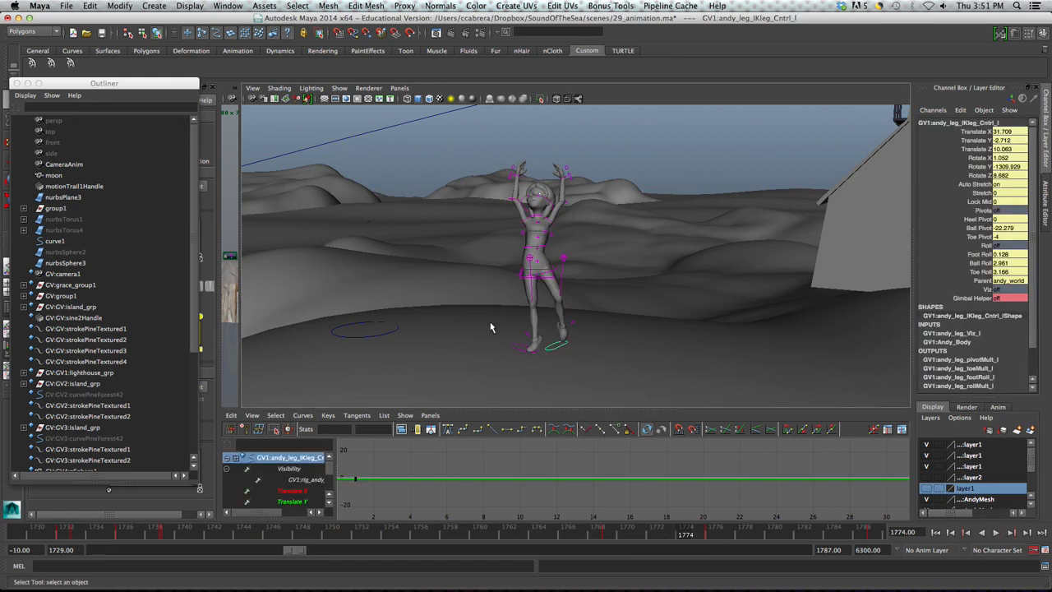
pyautogui.moveTo(52, 534)
pyautogui.mouseDown()
pyautogui.moveTo(463, 544)
pyautogui.moveTo(812, 588)
pyautogui.mouseUp()
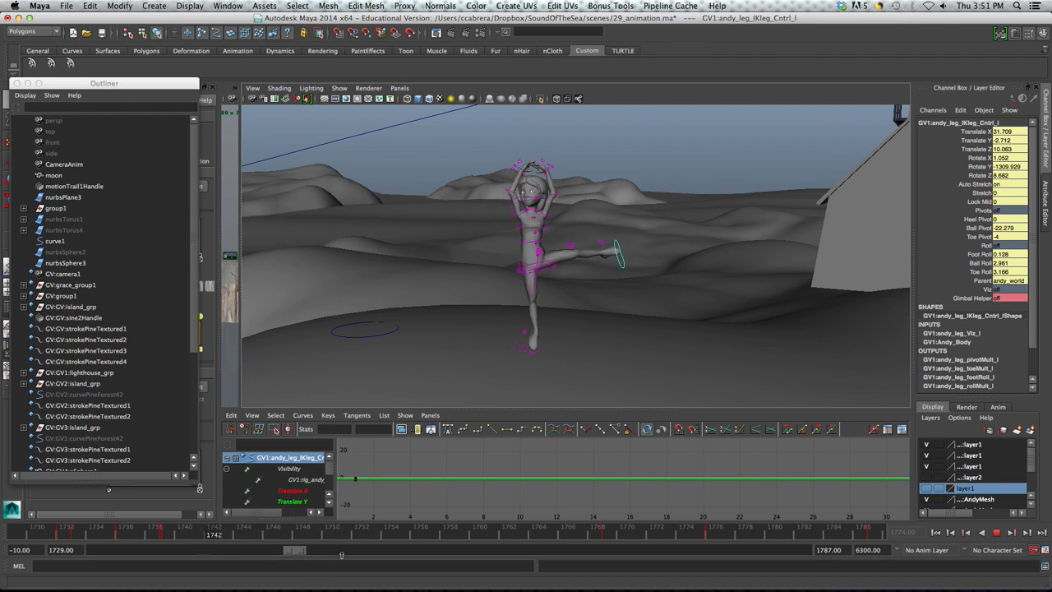
pyautogui.moveTo(66, 521)
pyautogui.mouseDown()
pyautogui.moveTo(28, 529)
pyautogui.moveTo(66, 536)
pyautogui.moveTo(22, 530)
pyautogui.moveTo(37, 535)
pyautogui.mouseUp()
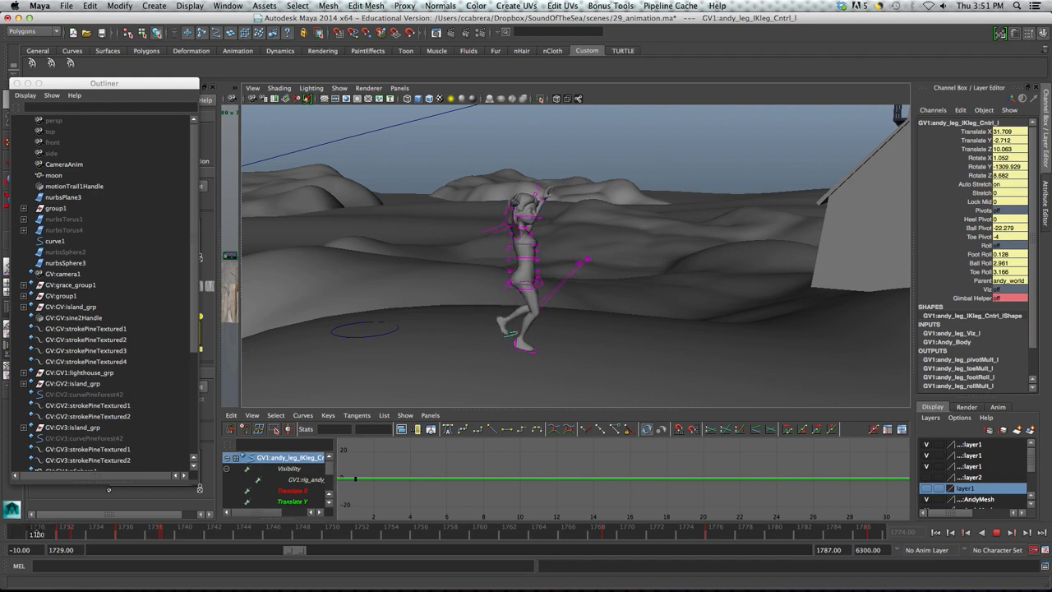
# Duplicate the character's body mesh GV1:andy_Mesh in its pose at frame 1731.
pyautogui.keyDown('alt'); pyautogui.moveTo(571, 350); pyautogui.dragTo(511, 359); pyautogui.keyUp('alt')
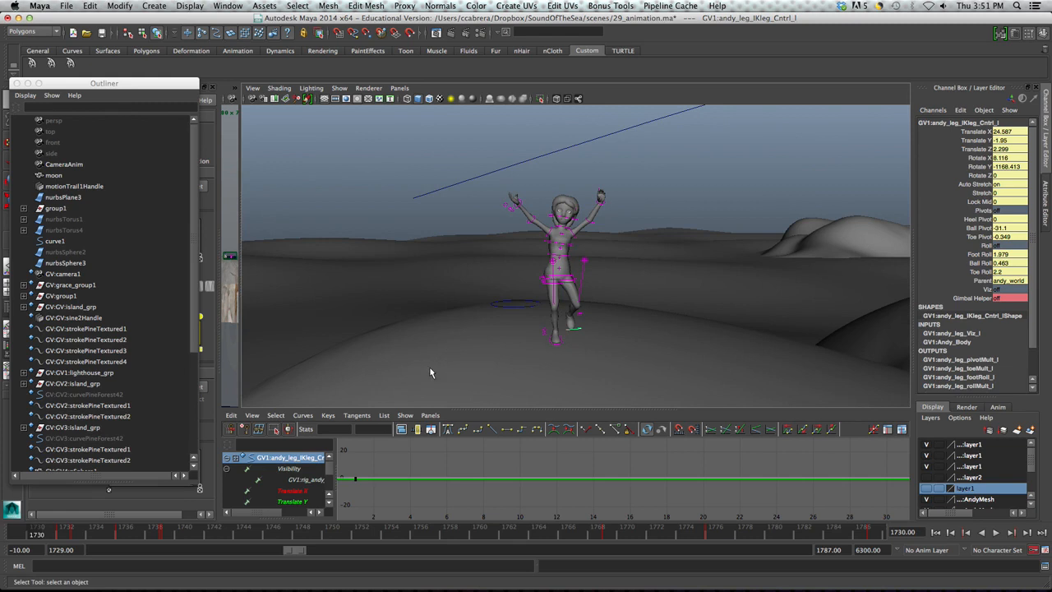
pyautogui.moveTo(39, 535)
pyautogui.mouseDown()
pyautogui.moveTo(59, 541)
pyautogui.moveTo(3, 537)
pyautogui.moveTo(47, 544)
pyautogui.moveTo(34, 545)
pyautogui.mouseUp()
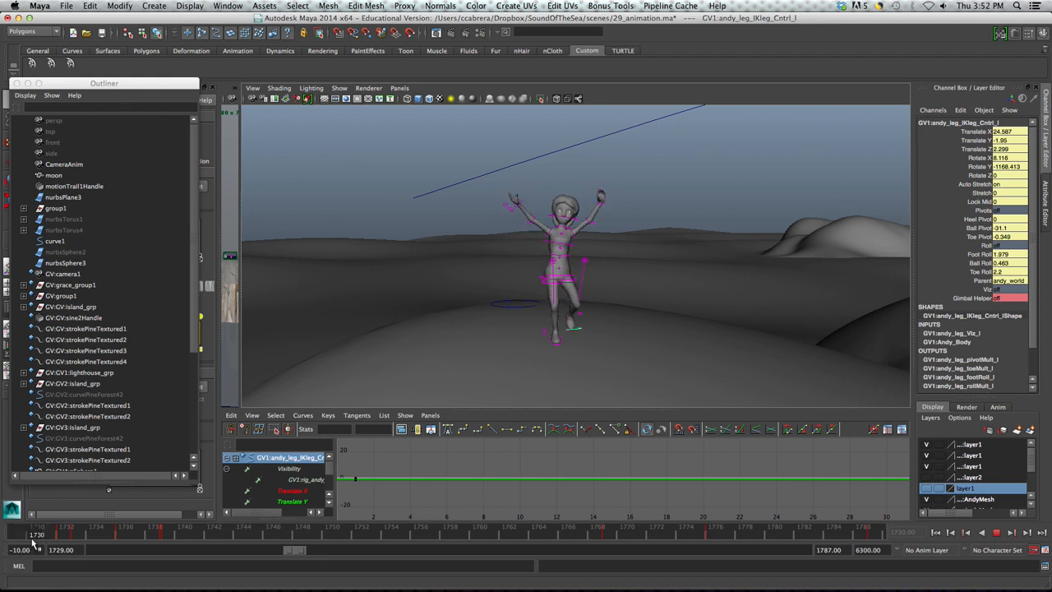
pyautogui.moveTo(34, 545)
pyautogui.mouseDown()
pyautogui.moveTo(15, 542)
pyautogui.moveTo(48, 544)
pyautogui.mouseUp()
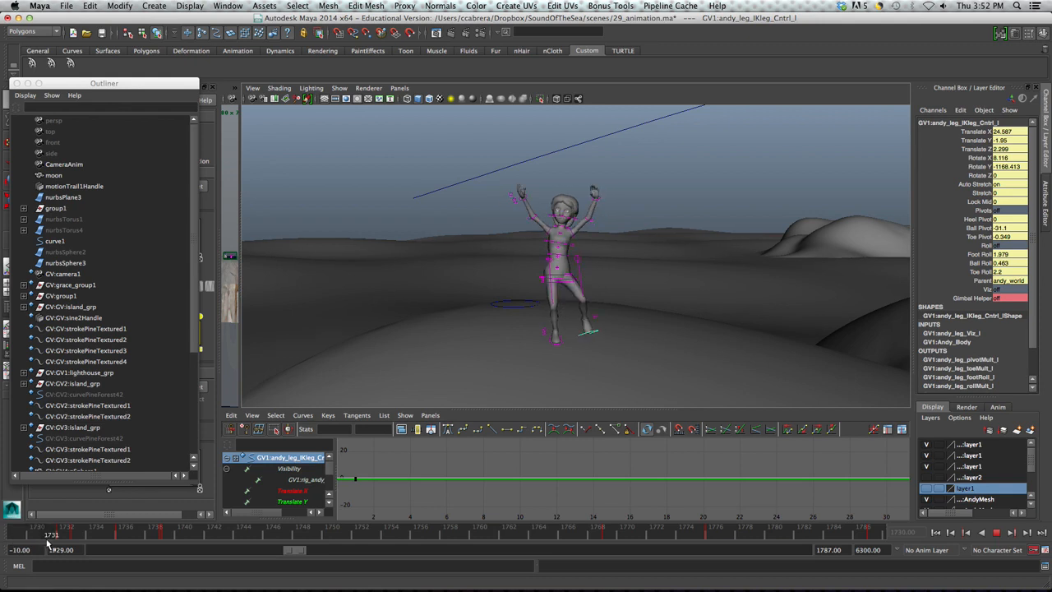
pyautogui.moveTo(52, 543)
pyautogui.mouseDown()
pyautogui.moveTo(22, 539)
pyautogui.moveTo(36, 540)
pyautogui.mouseUp()
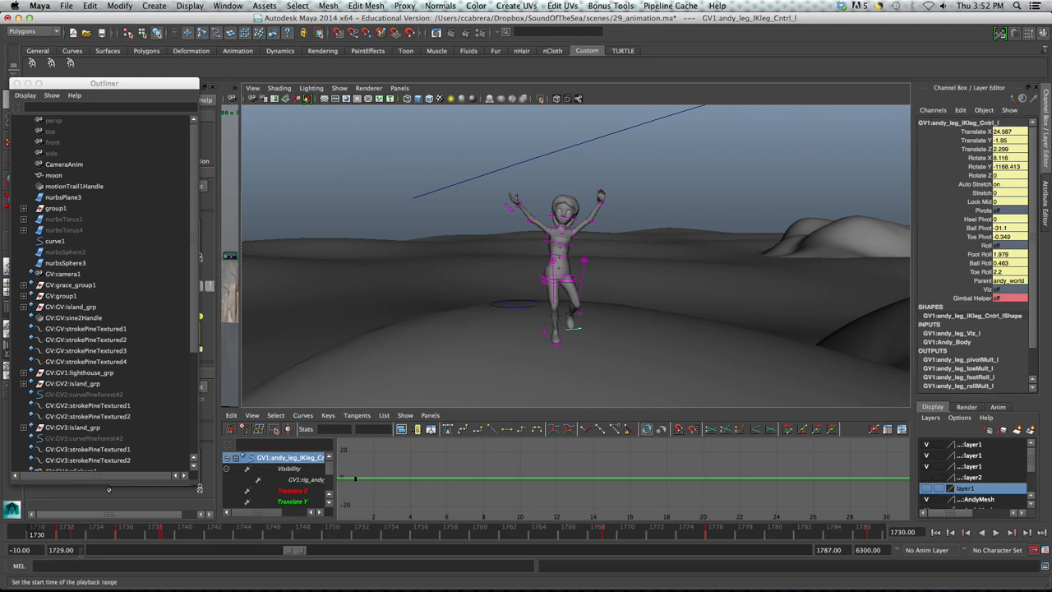
pyautogui.moveTo(36, 534); pyautogui.dragTo(52, 536)
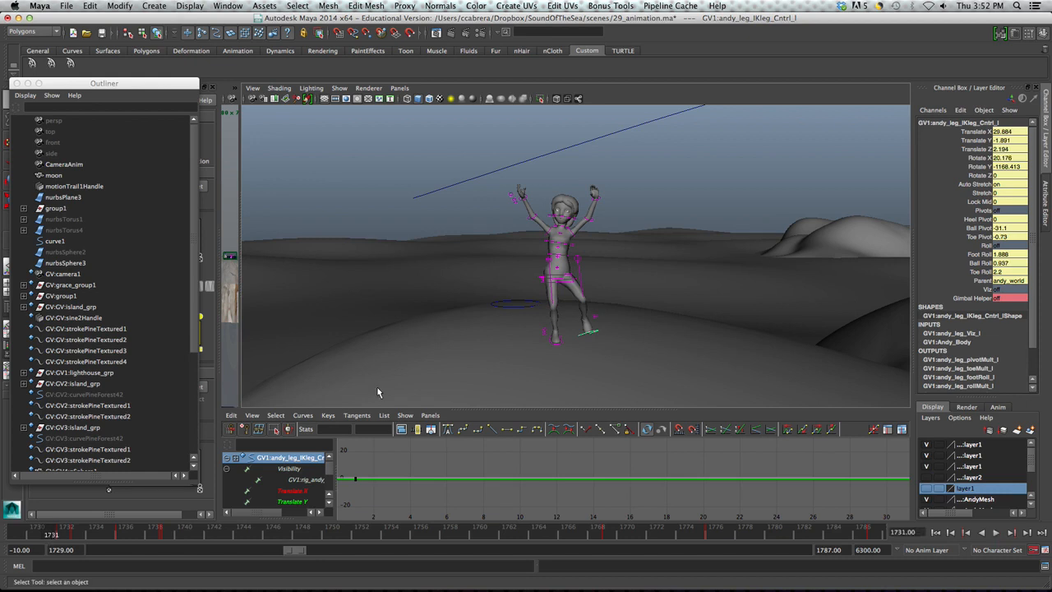
pyautogui.click(568, 270)
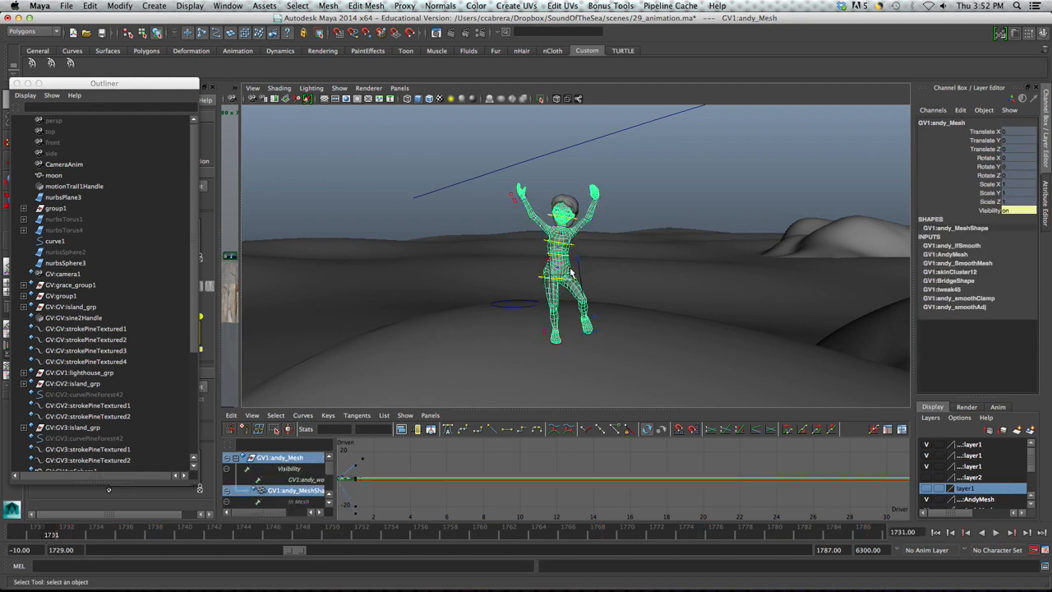
pyautogui.click(540, 299)
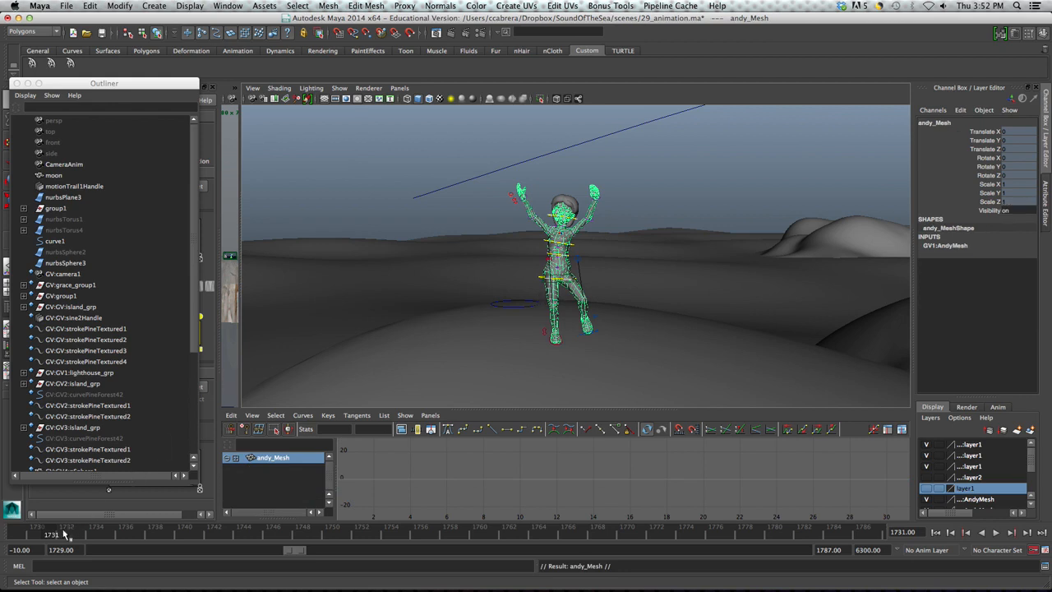
# Duplicate the rigged body mesh at frame 1740 and name the copy am1740.
pyautogui.moveTo(62, 536); pyautogui.dragTo(179, 539)
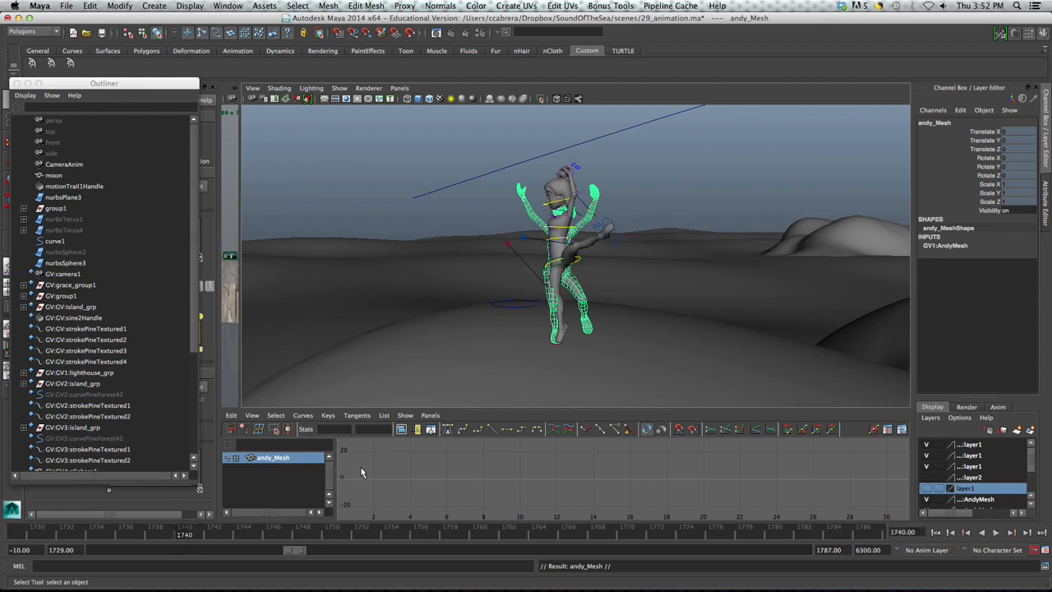
pyautogui.click(564, 334)
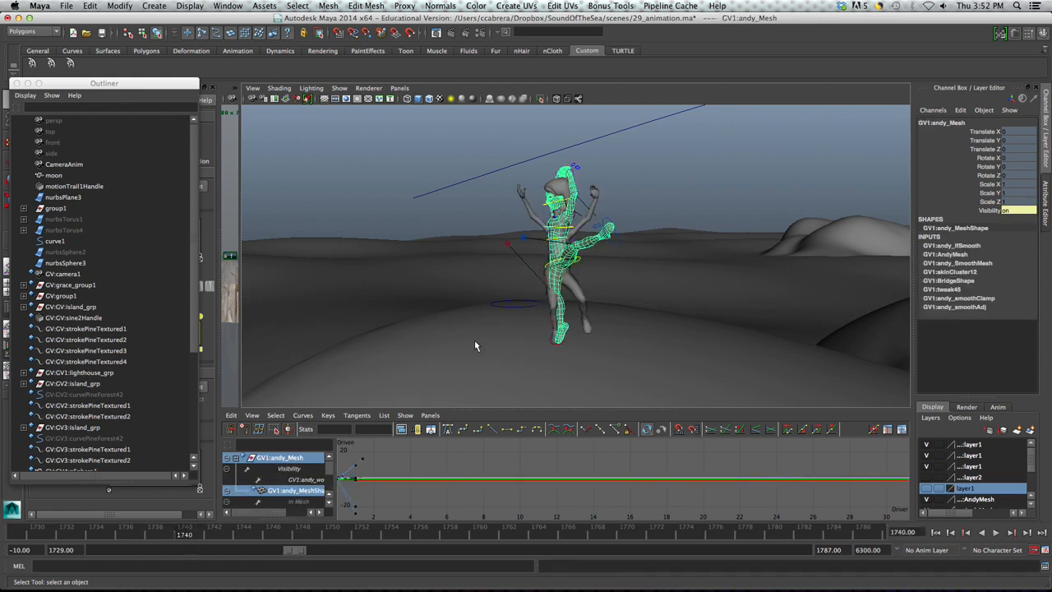
pyautogui.hotkey('ctrl', 'd')
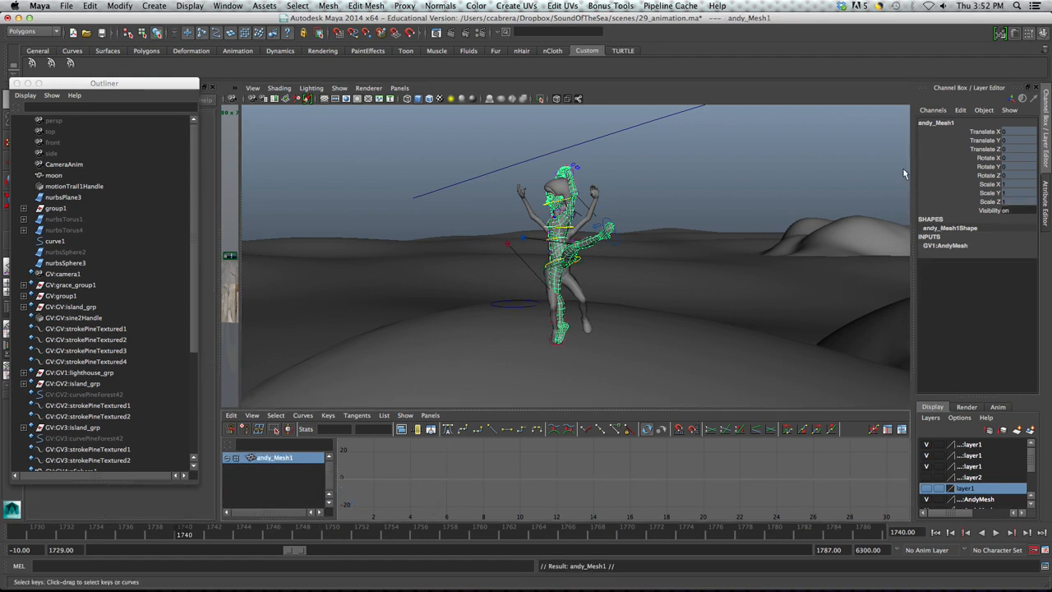
pyautogui.click(947, 126)
pyautogui.write('am1740')
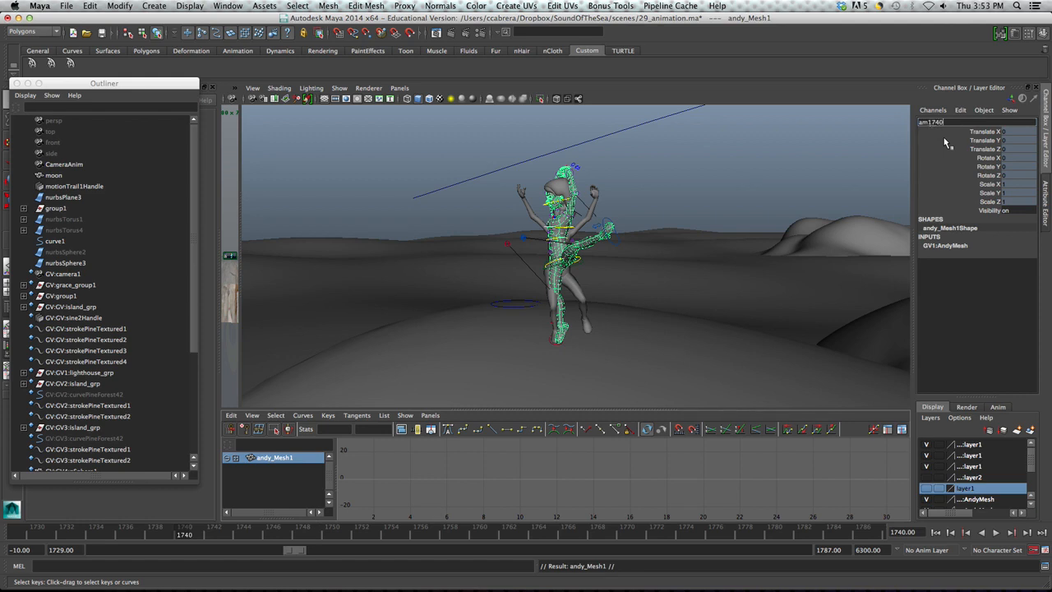
pyautogui.press('Return')
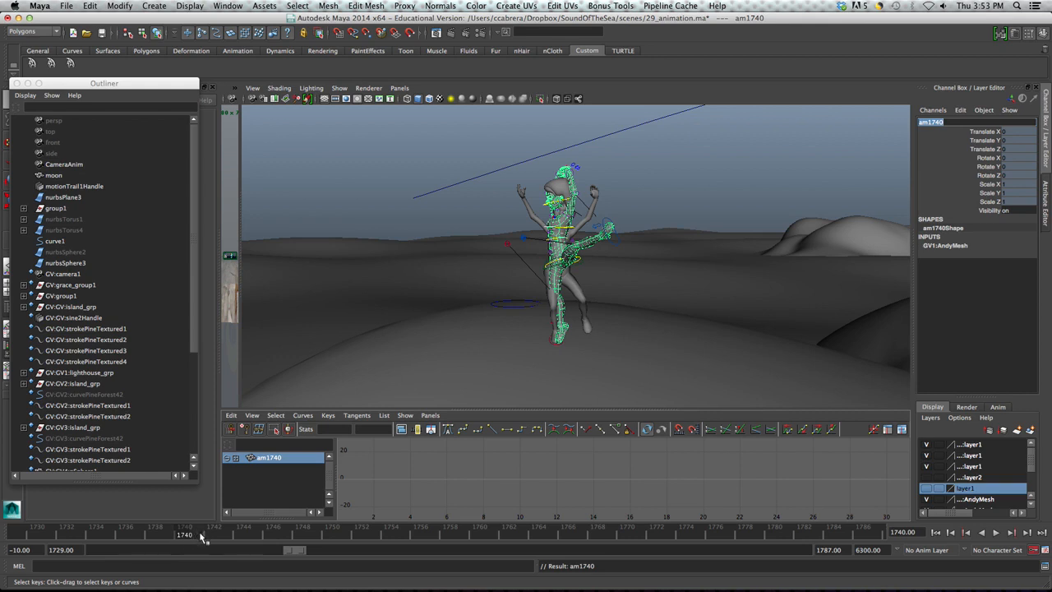
# Return to frame 1731 and fully expand the GV1:andy_world hierarchy to locate the duplicated meshes under andy_bound.
pyautogui.moveTo(186, 540)
pyautogui.mouseDown()
pyautogui.moveTo(21, 535)
pyautogui.moveTo(47, 534)
pyautogui.mouseUp()
pyautogui.scroll(-5, 104, 438)
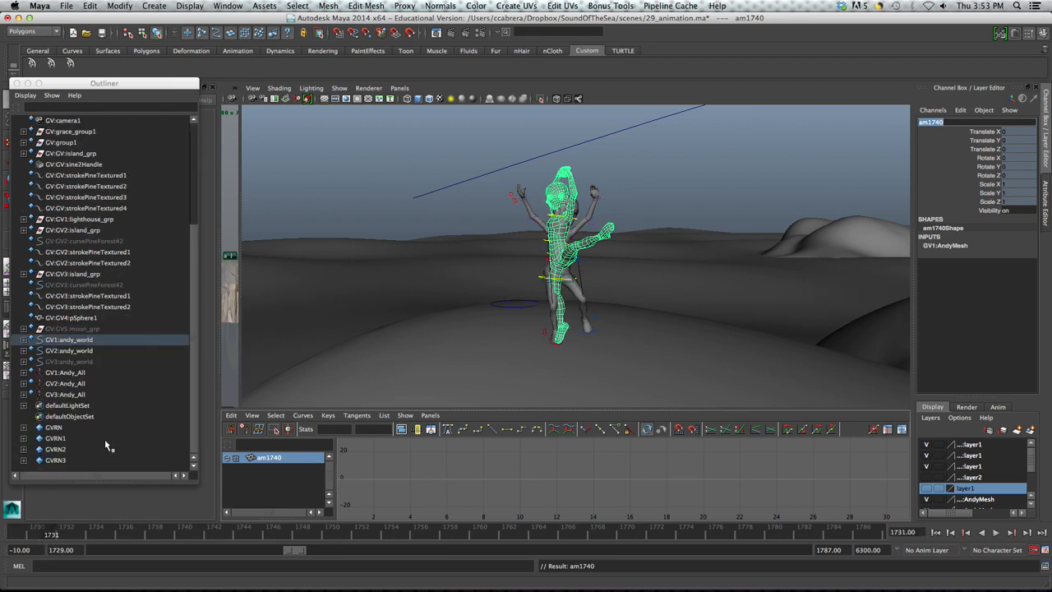
pyautogui.write('f')
pyautogui.press('Return')
pyautogui.keyDown('shift'); pyautogui.click(24, 340); pyautogui.keyUp('shift')
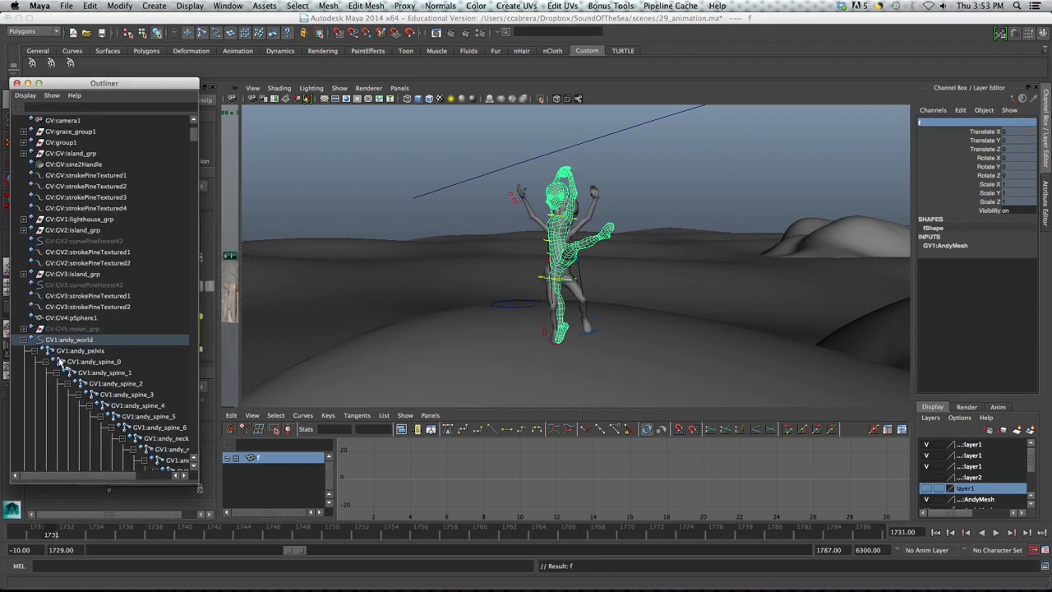
pyautogui.scroll(-10, 90, 397)
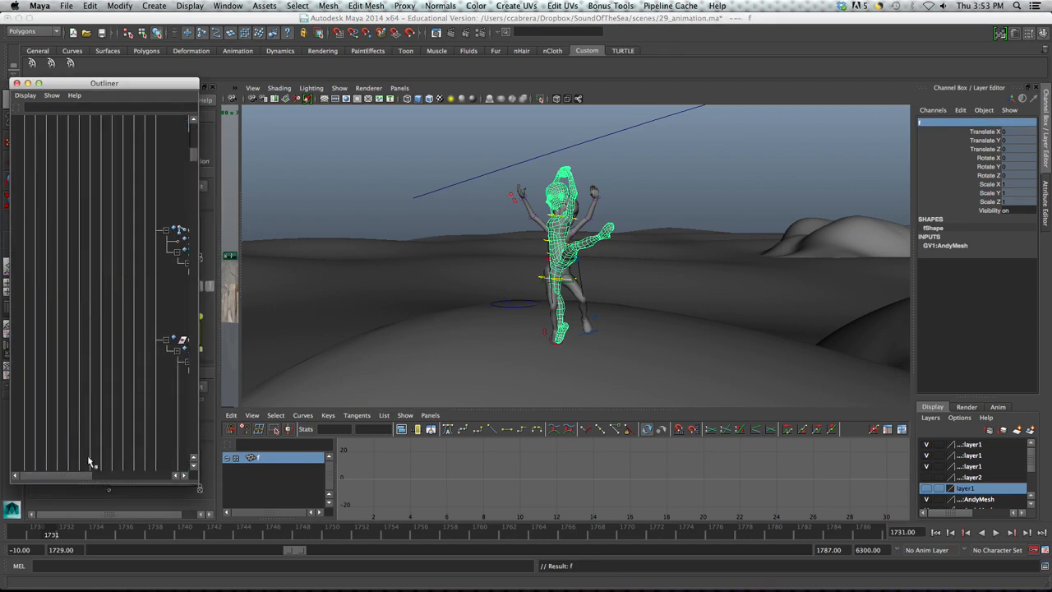
pyautogui.scroll(-10, 89, 462)
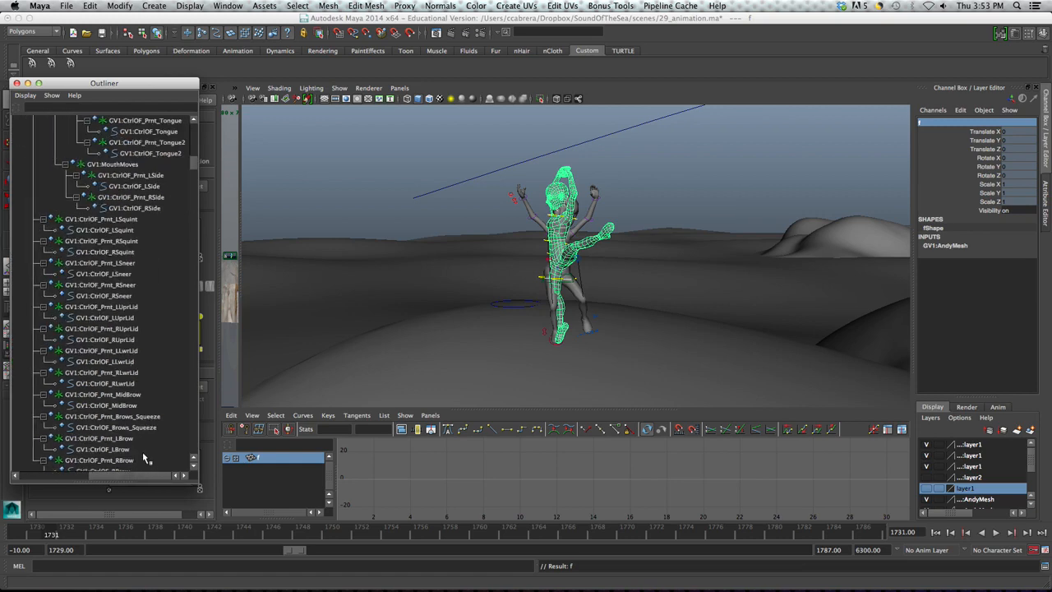
pyautogui.scroll(-15, 144, 457)
pyautogui.scroll(-15, 144, 457)
pyautogui.scroll(-6, 144, 457)
pyautogui.hscroll(-3, 144, 457)
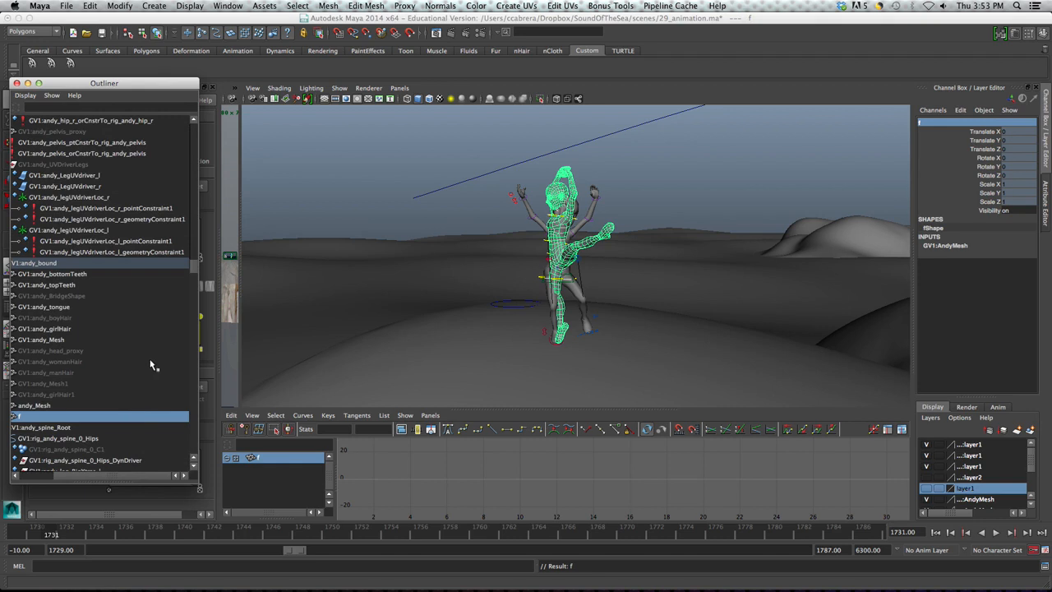
# Undo the accidental rename of the frame 1740 mesh copy.
pyautogui.doubleClick(40, 418)
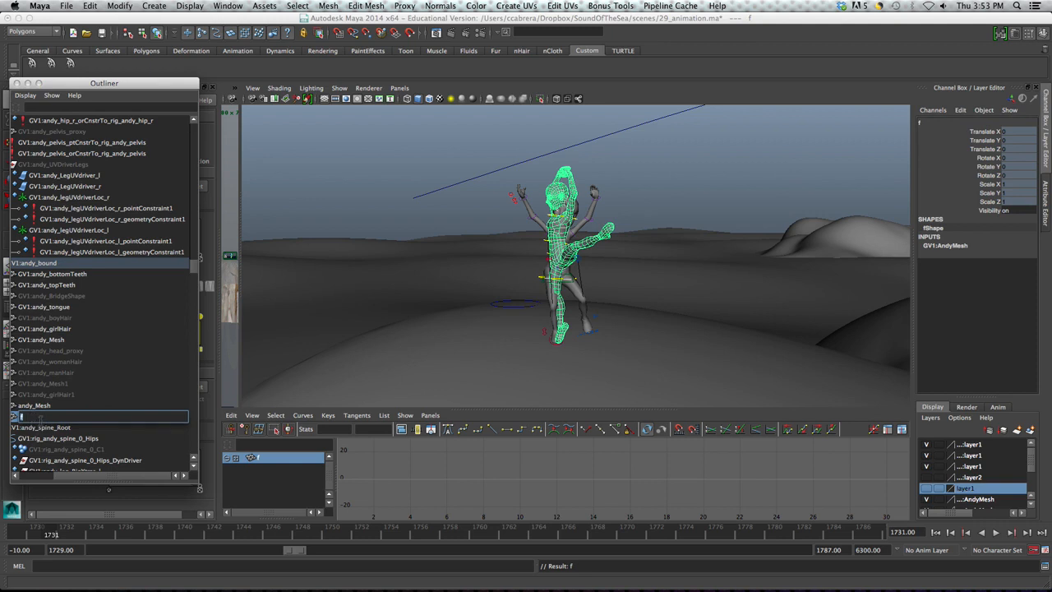
pyautogui.click(444, 64)
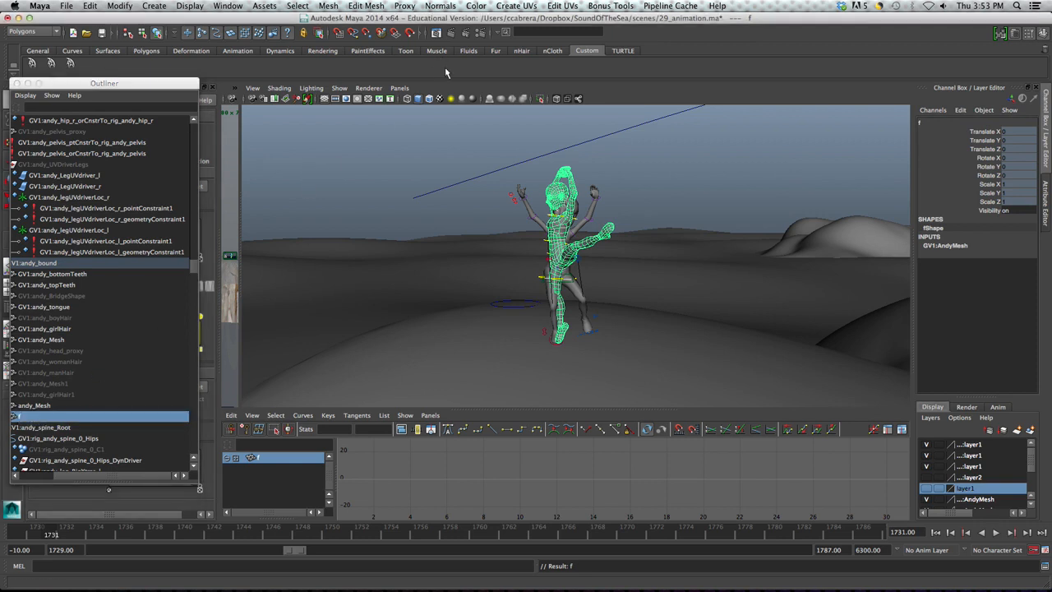
pyautogui.hotkey('ctrl', 'z')
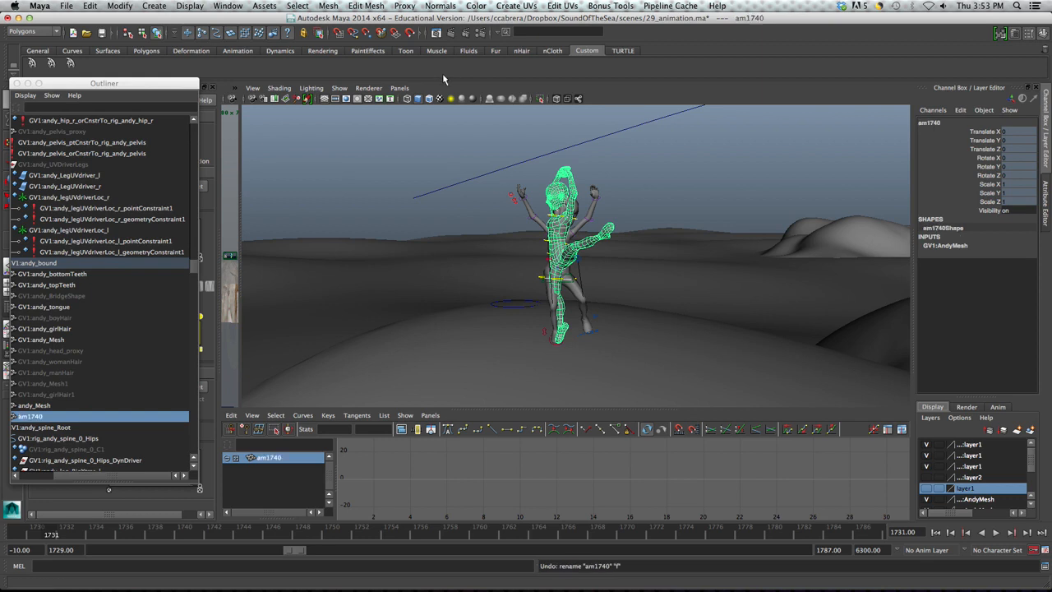
# Rename the frame 1731 duplicate, andy_Mesh, as am1731 and select the am1740 copy.
pyautogui.click(52, 405)
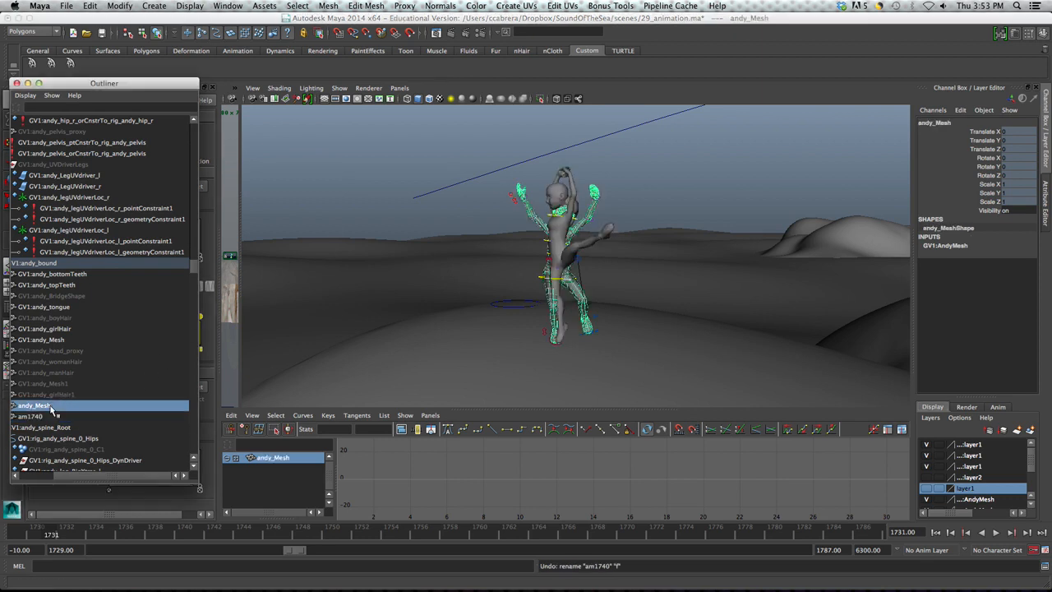
pyautogui.doubleClick(52, 405)
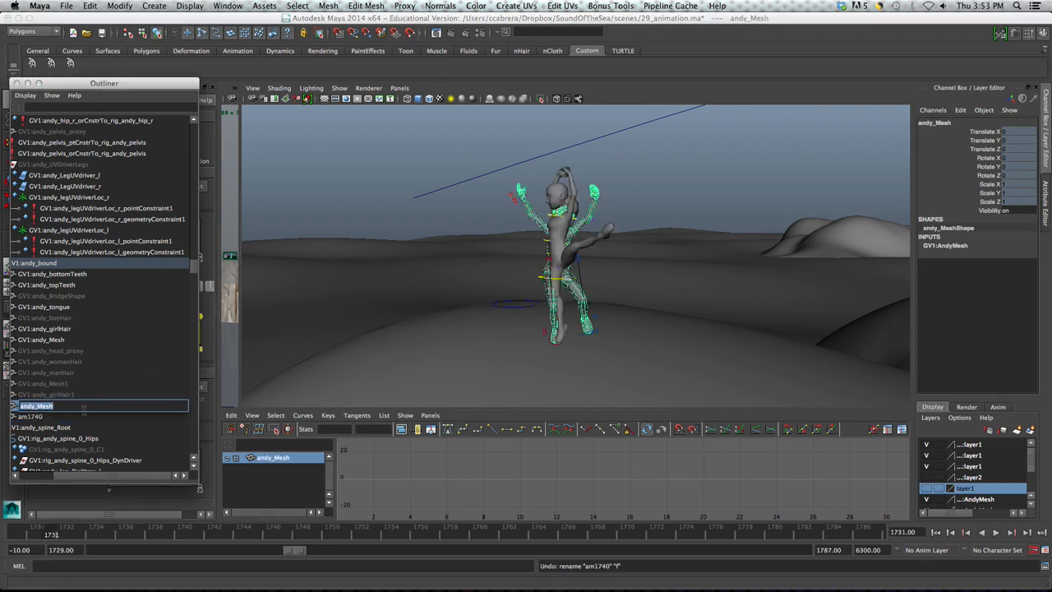
pyautogui.write('am1731')
pyautogui.press('Return')
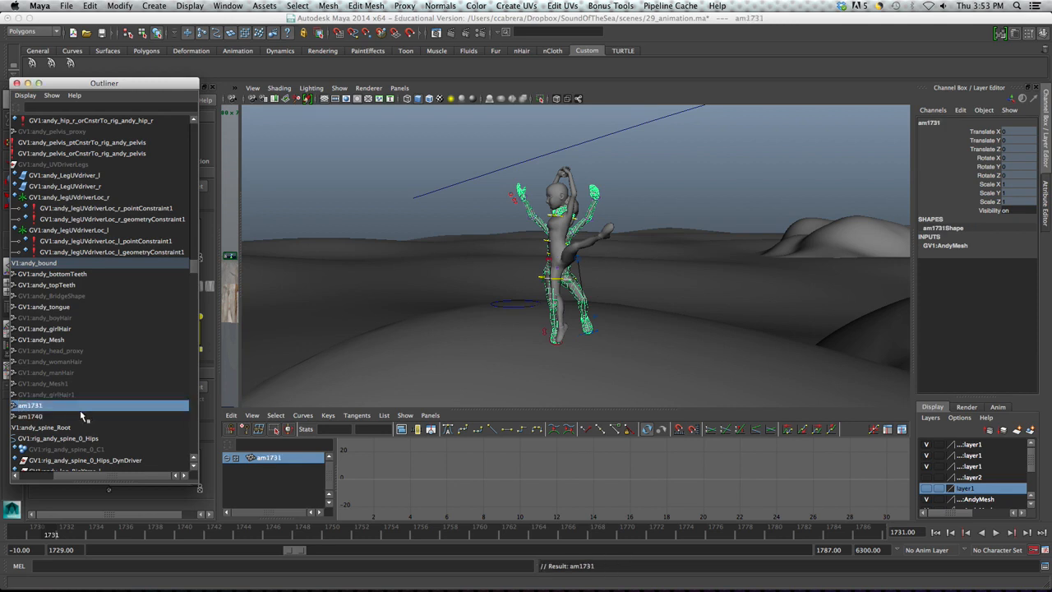
pyautogui.click(46, 417)
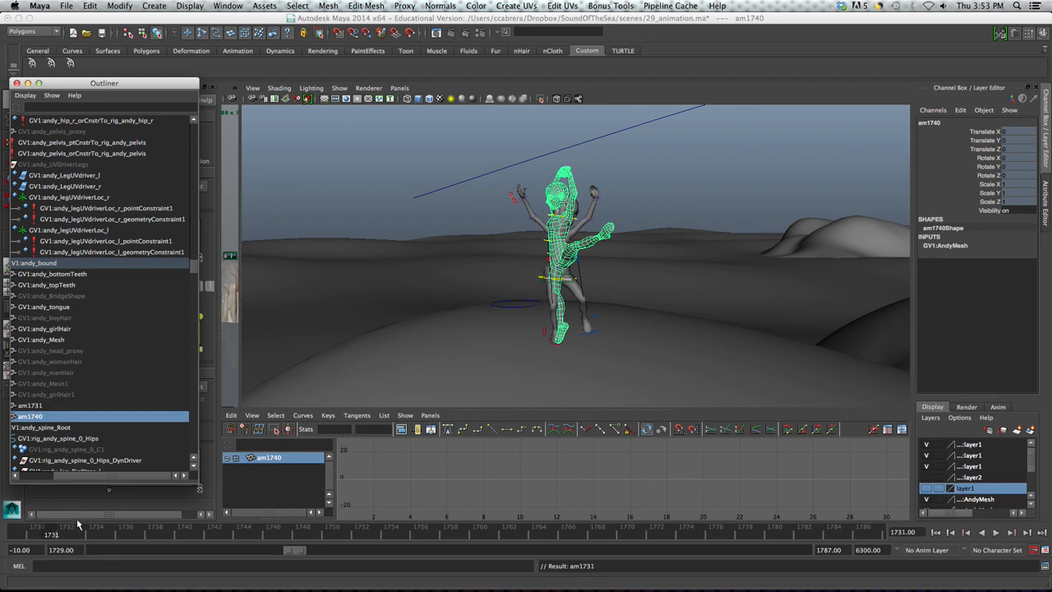
# Duplicate the rigged body mesh GV1:andy_Mesh at frame 1776 and name the copy am1776.
pyautogui.moveTo(59, 534); pyautogui.dragTo(713, 576)
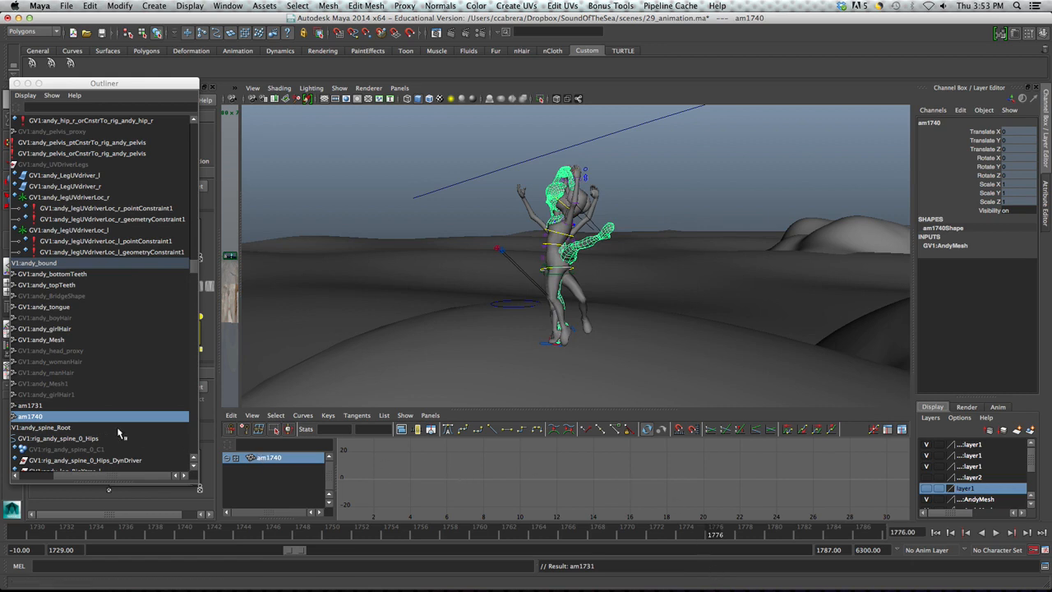
pyautogui.click(566, 336)
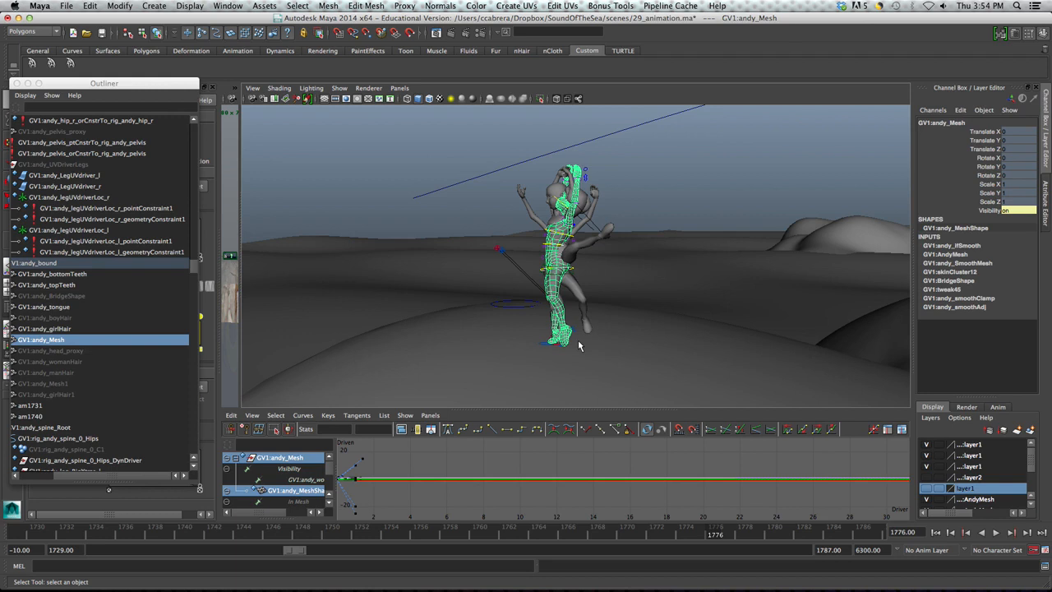
pyautogui.press('super+d')
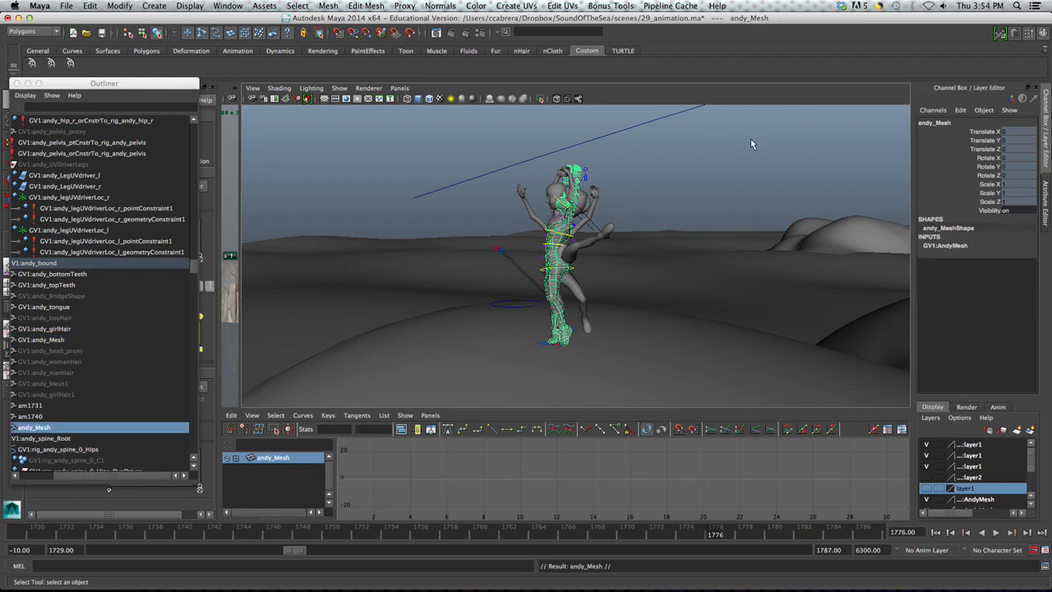
pyautogui.click(937, 122)
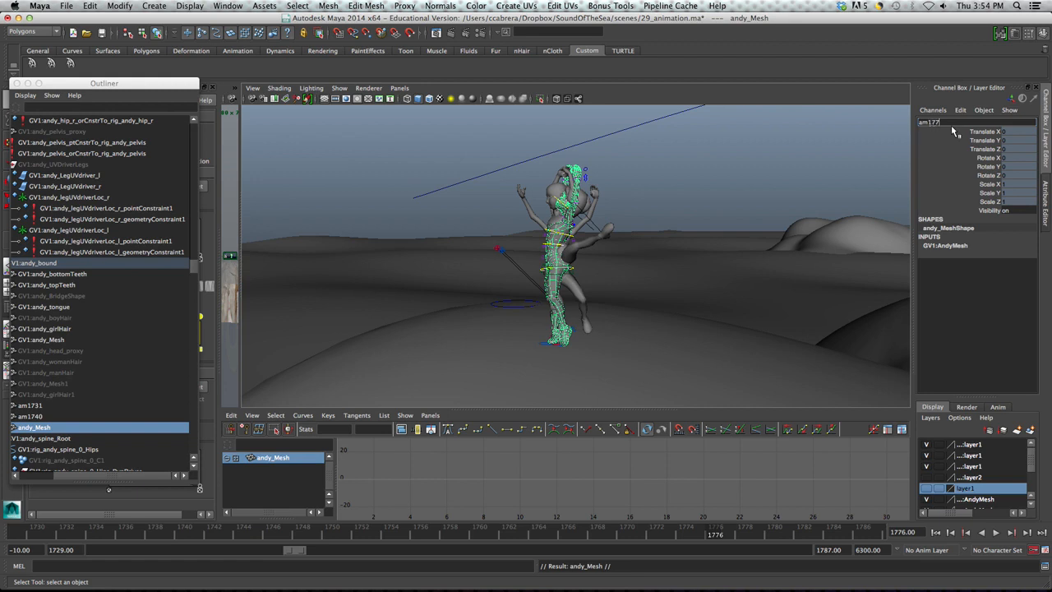
pyautogui.write('am1776')
pyautogui.press('Return')
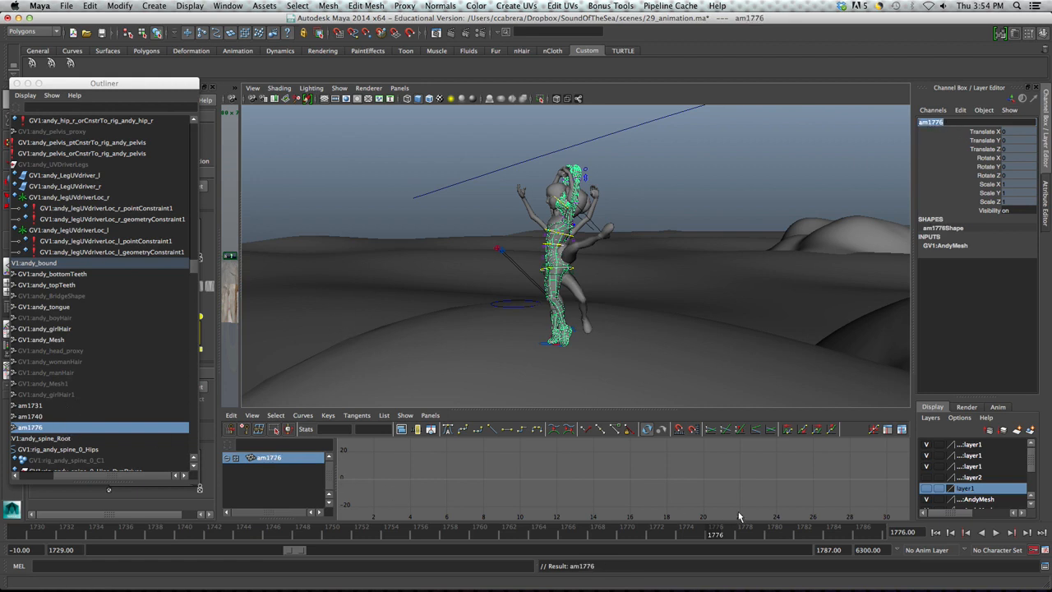
# Go back to frame 1734 and select the left ankle switch control GV1:rig_andy_ankle_l_SW.
pyautogui.click(588, 524)
pyautogui.moveTo(588, 525); pyautogui.dragTo(190, 524)
pyautogui.click(85, 530)
pyautogui.moveTo(85, 530); pyautogui.dragTo(95, 531)
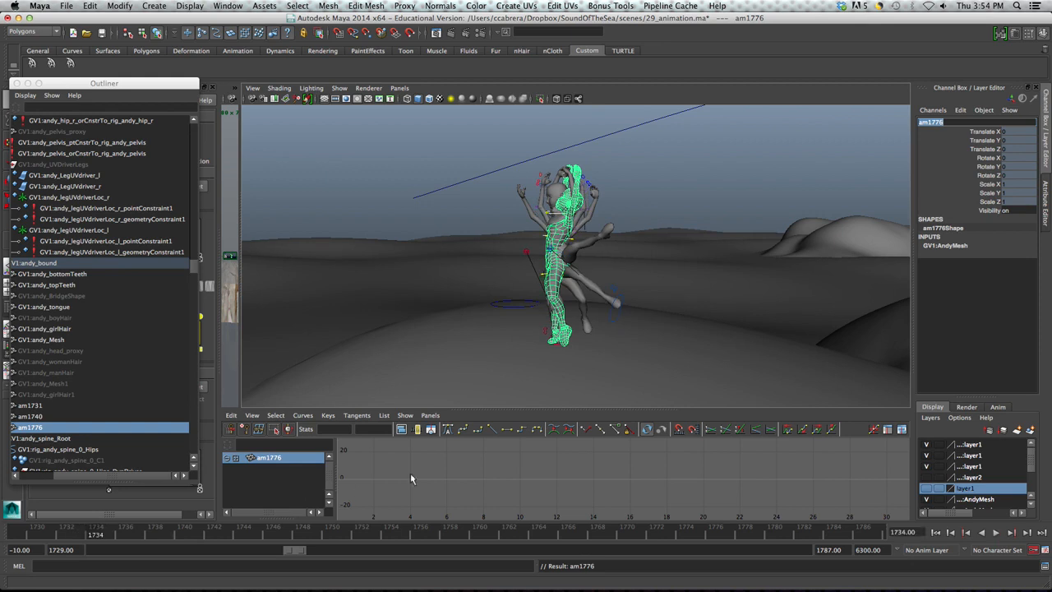
pyautogui.click(618, 294)
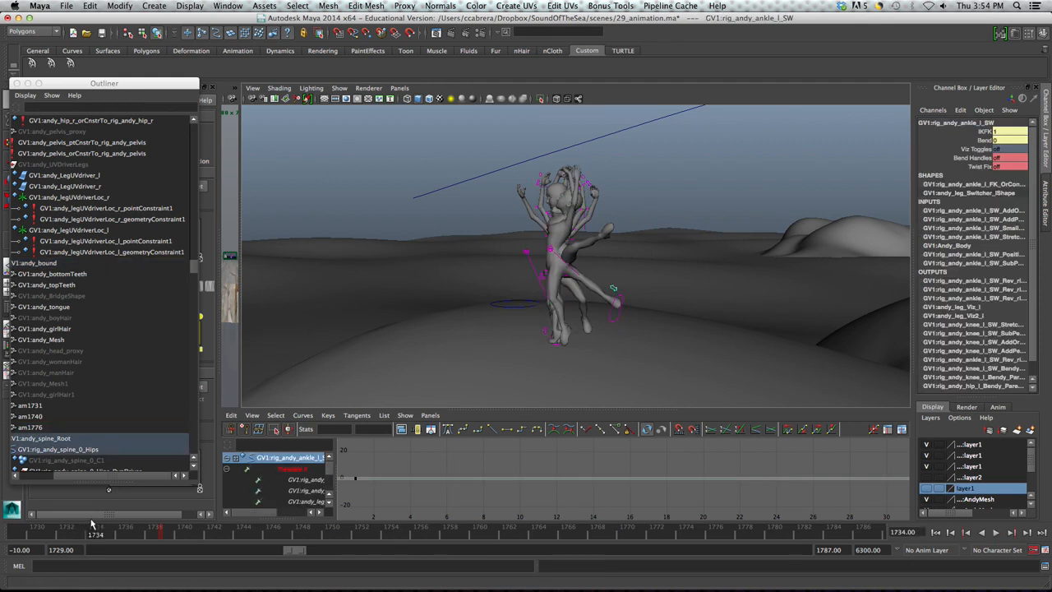
# Key the left ankle switch control at frame 1729 and cut its key at frame 1739.
pyautogui.moveTo(82, 539); pyautogui.dragTo(55, 540)
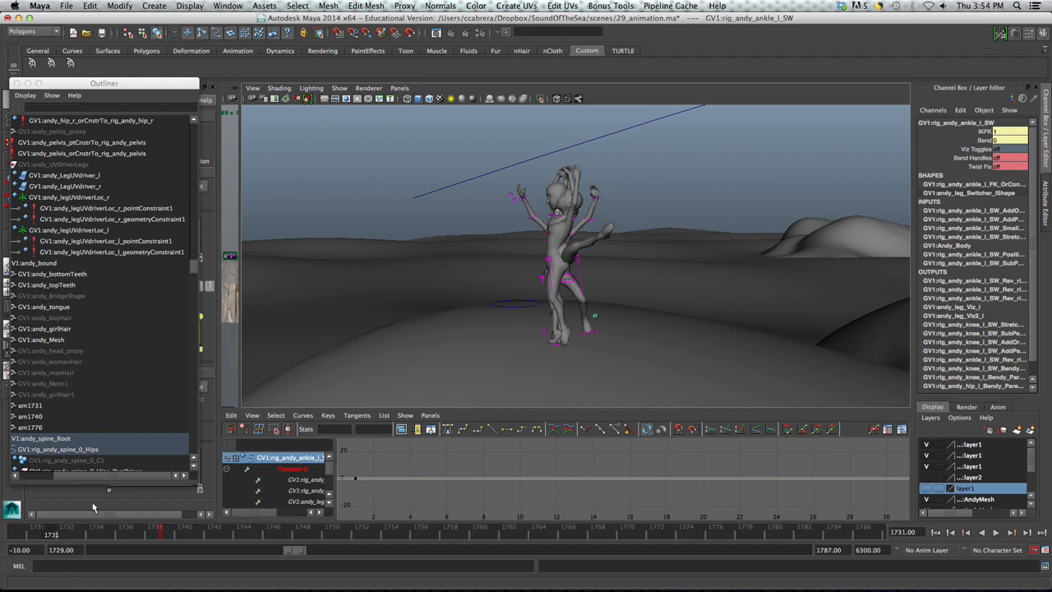
pyautogui.moveTo(41, 535); pyautogui.dragTo(14, 536)
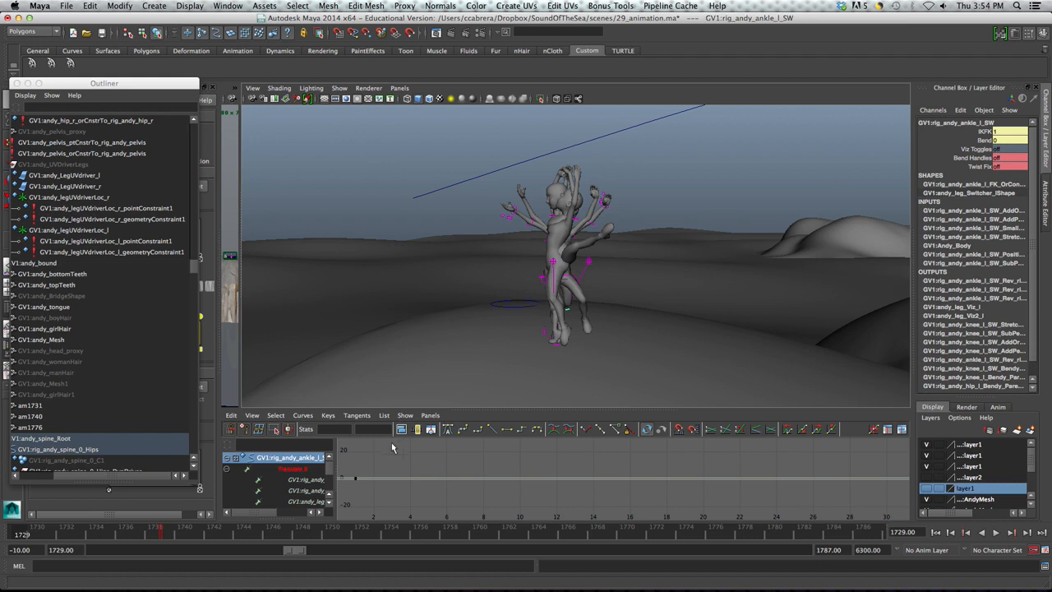
pyautogui.press('s')
pyautogui.moveTo(156, 538); pyautogui.dragTo(165, 539)
pyautogui.hotkey('ctrl', 'x')
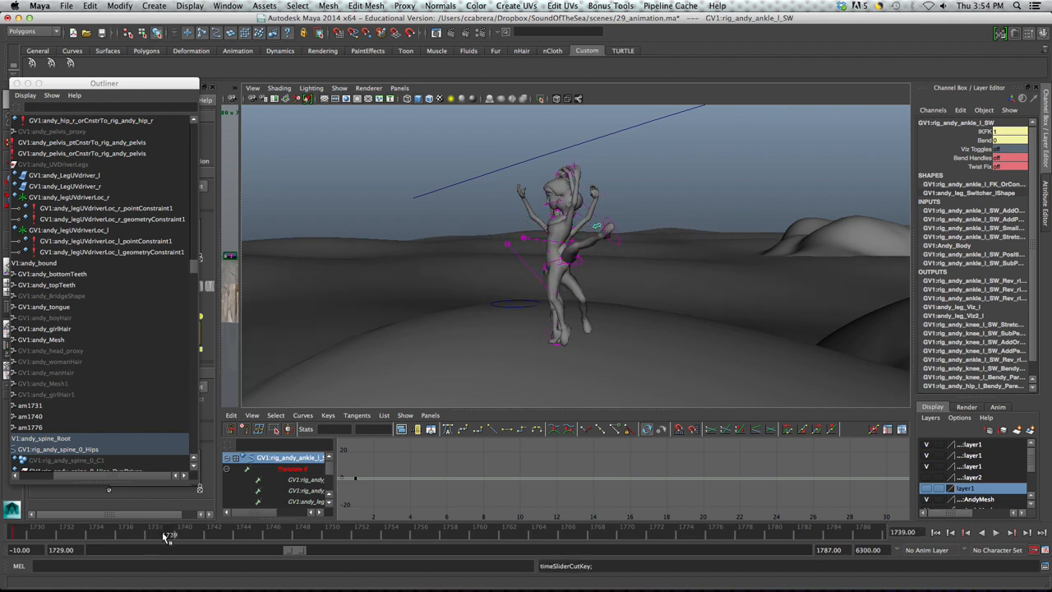
pyautogui.click(154, 538)
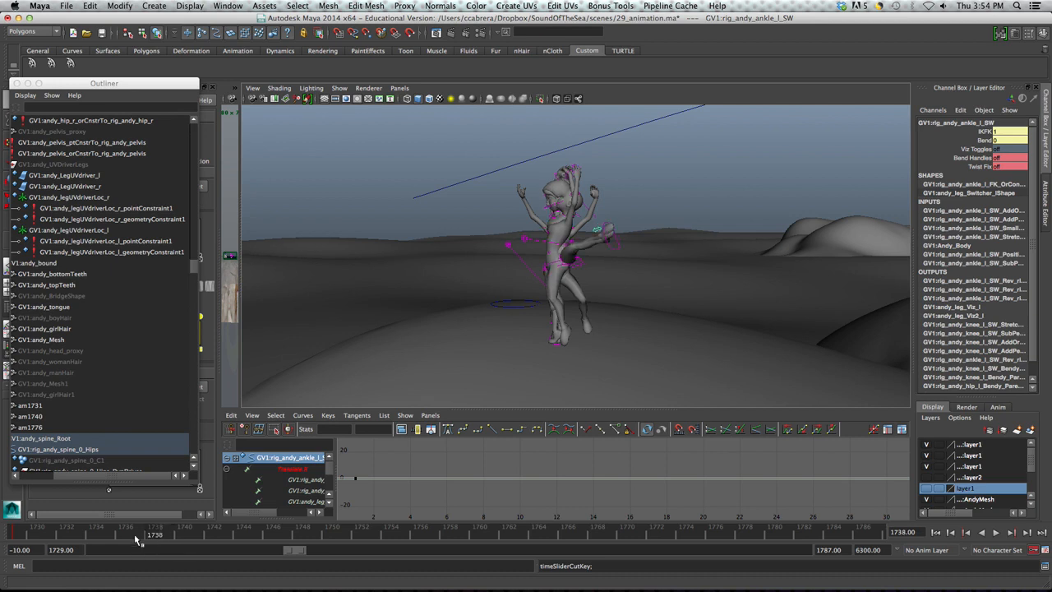
pyautogui.rightClick(135, 536)
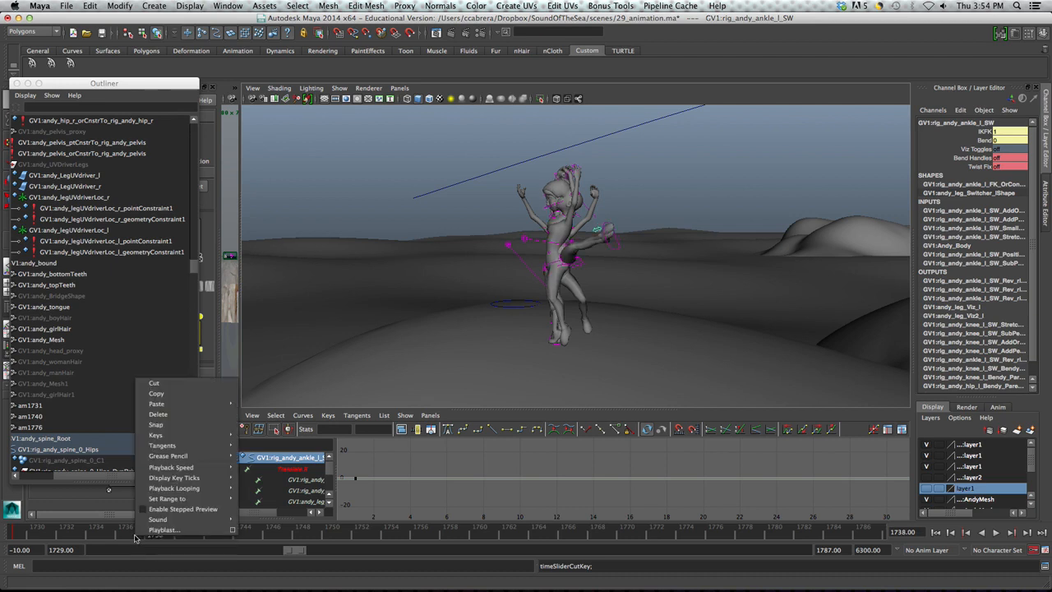
pyautogui.click(135, 536)
# Set the left ankle switch's IKFK value to 0 at frame 1731.
pyautogui.moveTo(40, 537)
pyautogui.mouseDown()
pyautogui.moveTo(1, 537)
pyautogui.moveTo(44, 541)
pyautogui.mouseUp()
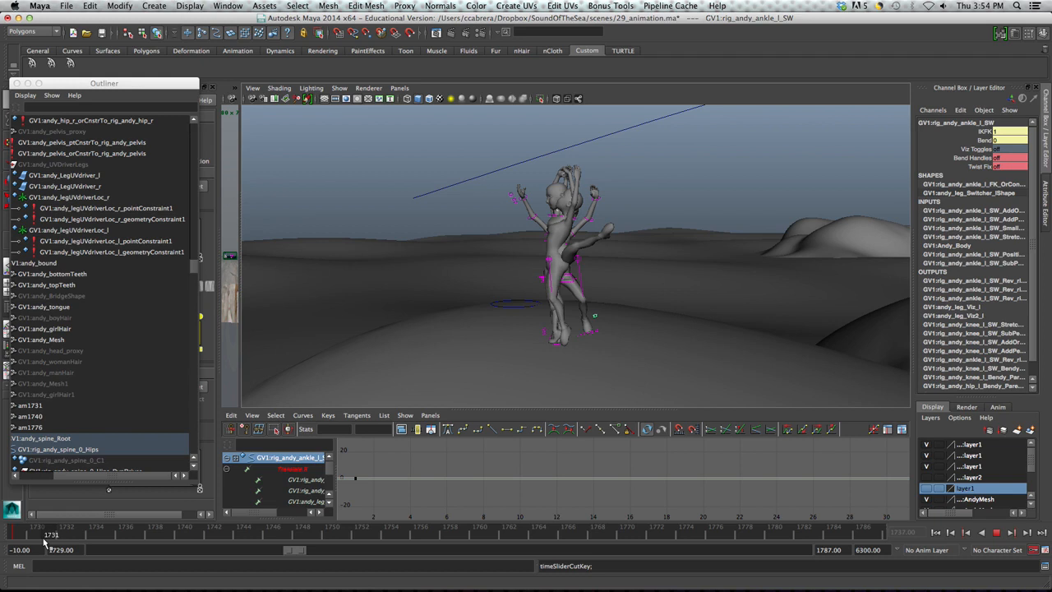
pyautogui.click(1004, 133)
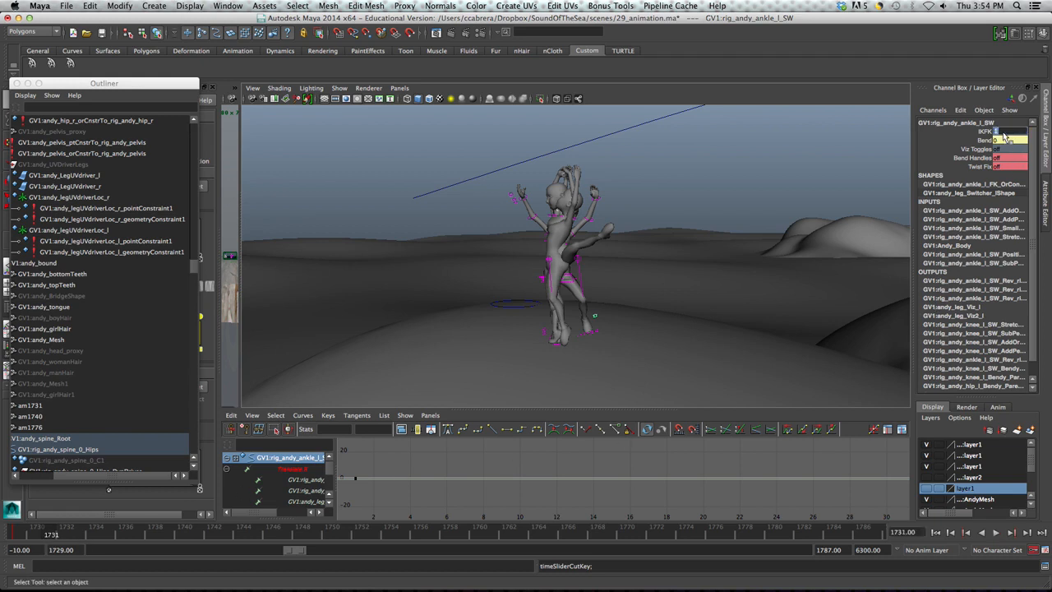
pyautogui.press('Return')
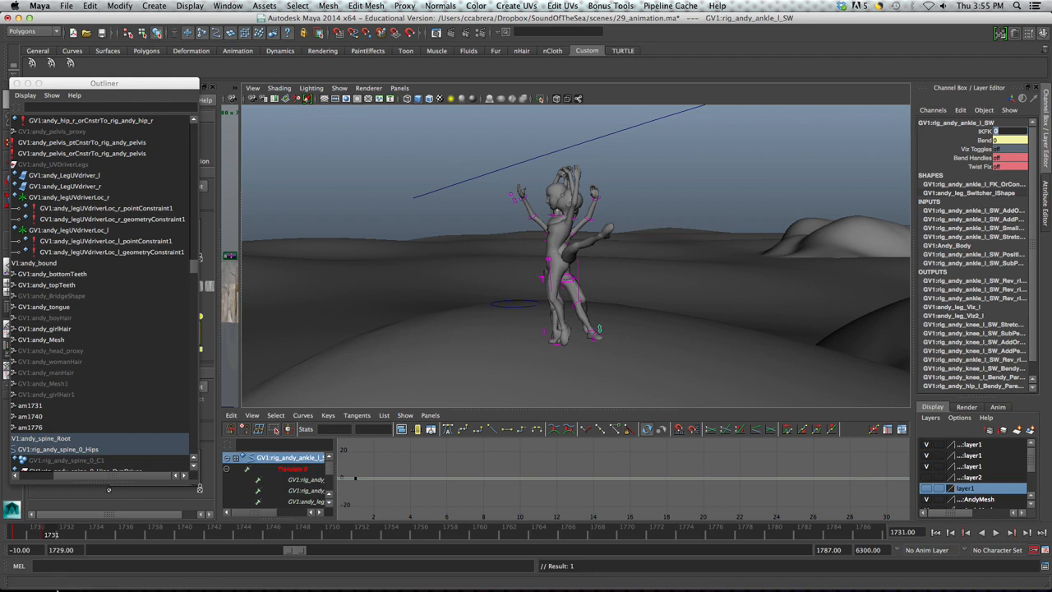
# Key the left ankle switch's IKFK value of 0 at frame 1776.
pyautogui.moveTo(54, 536); pyautogui.dragTo(726, 545)
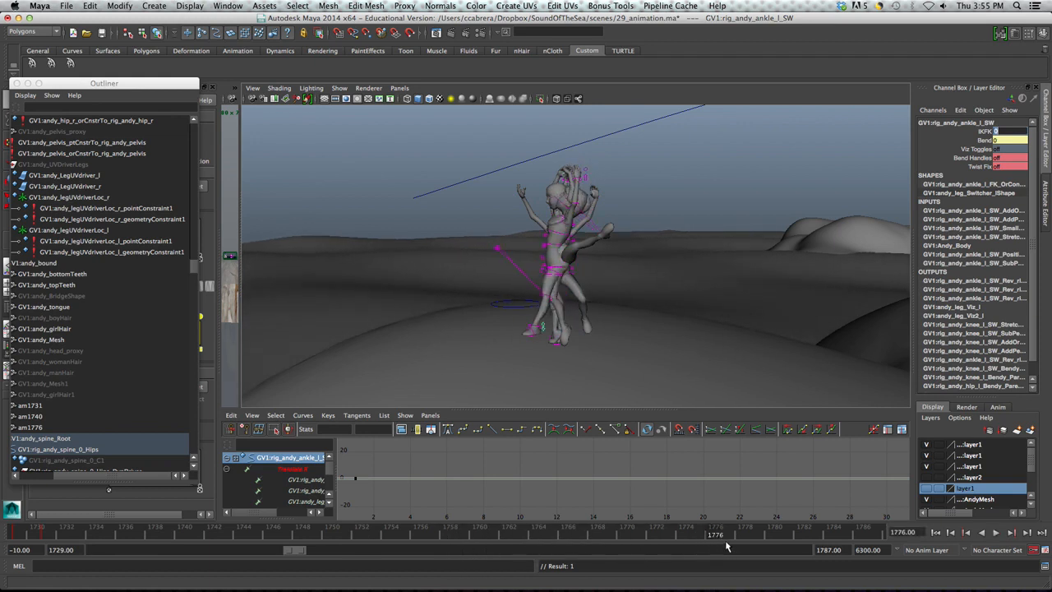
pyautogui.click(1005, 131)
pyautogui.press('Return')
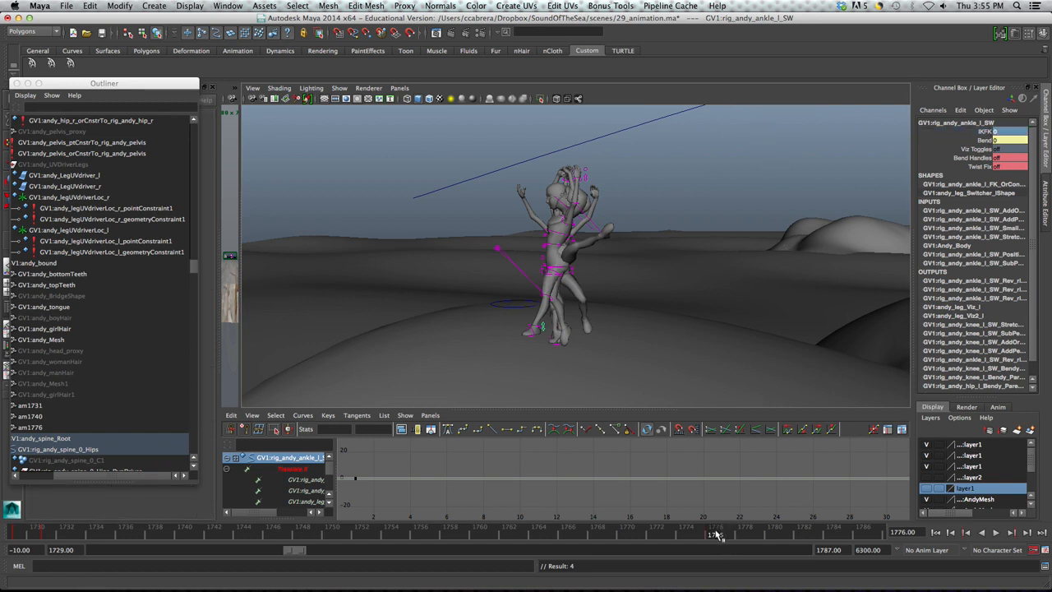
# Set the left ankle switch's IKFK value to 1 at frame 1779.
pyautogui.moveTo(719, 537); pyautogui.dragTo(759, 540)
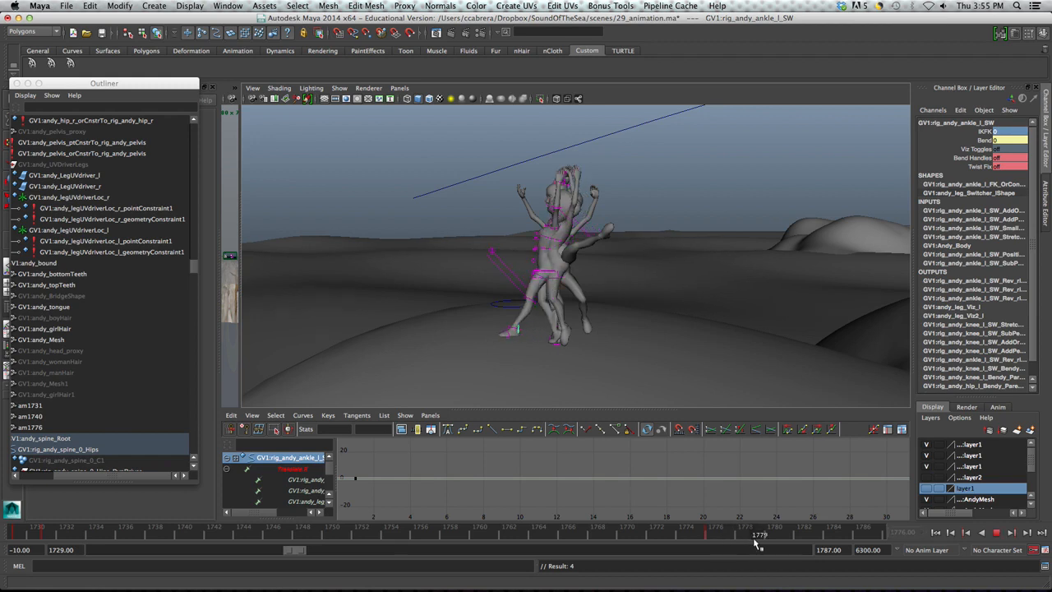
pyautogui.doubleClick(1005, 131)
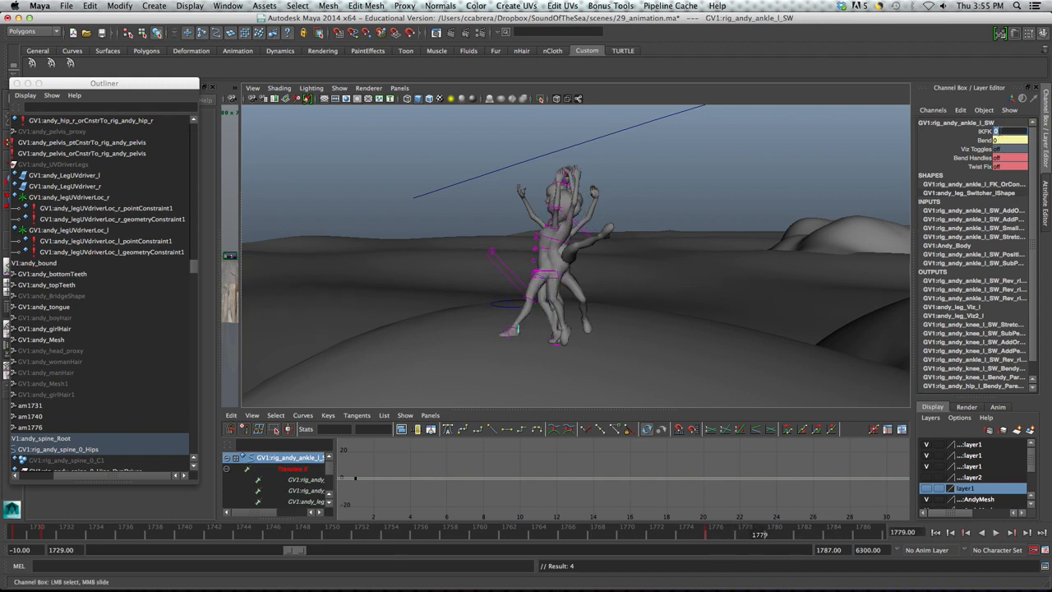
pyautogui.write('1')
pyautogui.press('Return')
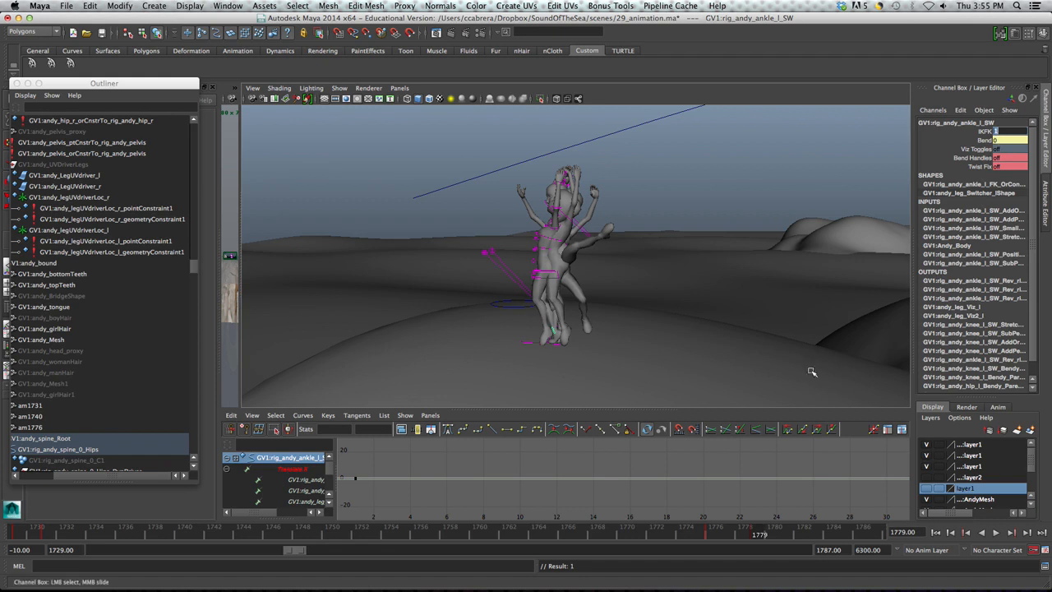
# Return to frame 1731 and key the left ankle switch control there, with the character's legs framed close up.
pyautogui.moveTo(712, 538); pyautogui.dragTo(737, 538)
pyautogui.hotkey('alt', 'v')
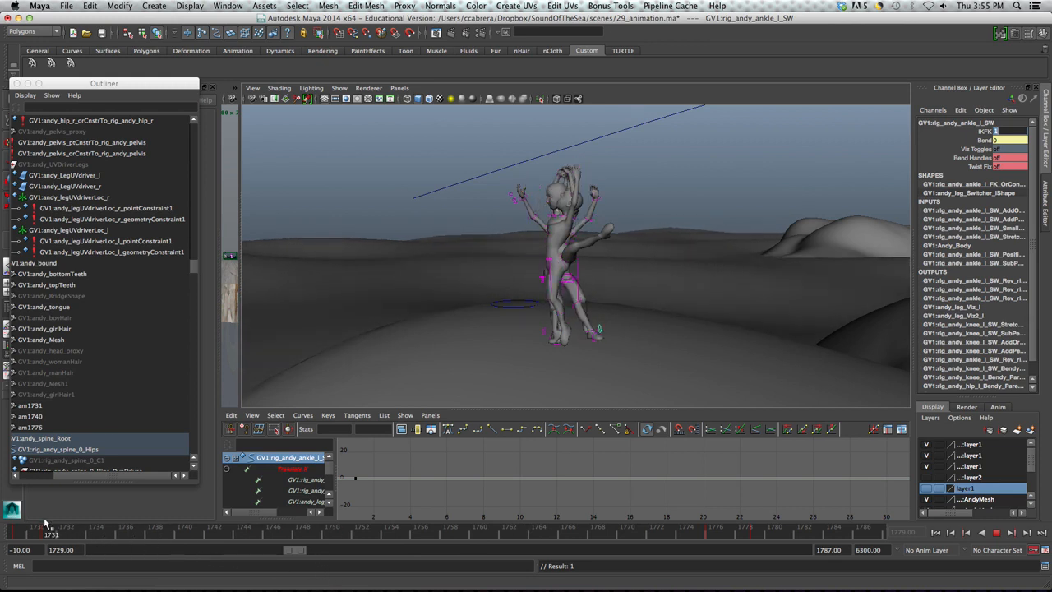
pyautogui.hotkey('alt', 'v')
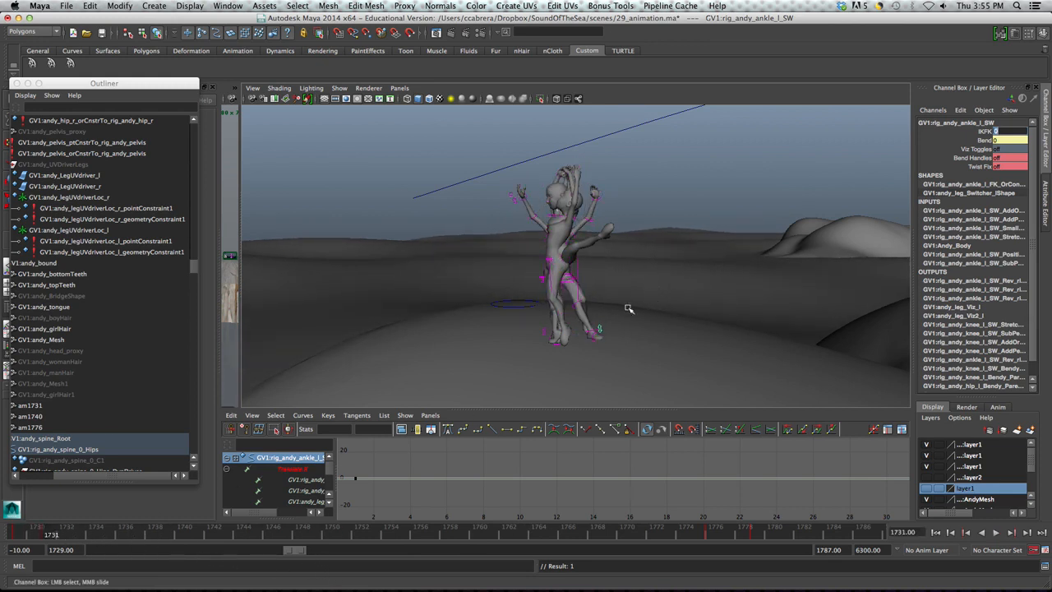
pyautogui.keyDown('alt'); pyautogui.moveTo(623, 325); pyautogui.dragTo(601, 330); pyautogui.keyUp('alt')
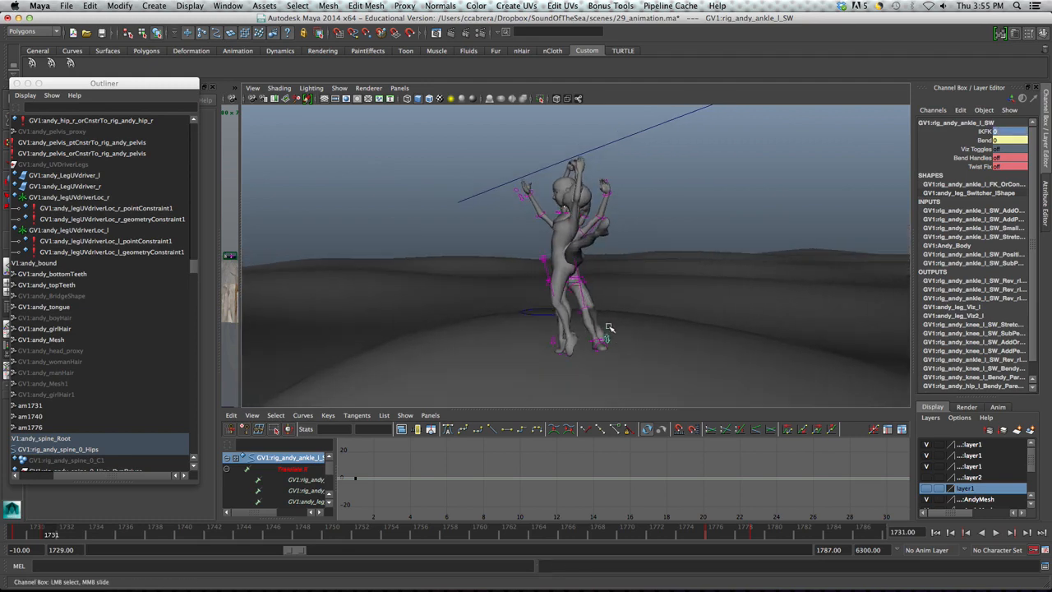
pyautogui.scroll(5, 608, 328)
pyautogui.keyDown('alt'); pyautogui.moveTo(620, 328); pyautogui.dragTo(590, 227, button='middle'); pyautogui.keyUp('alt')
pyautogui.press('s')
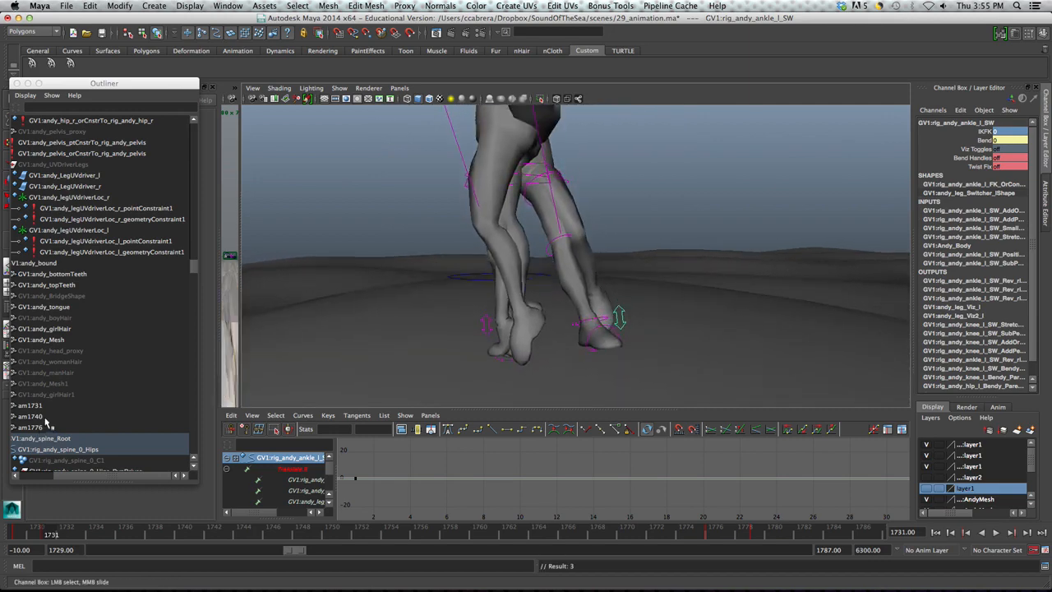
# Hide the am1740 and am1776 copies and compare the animated left leg with am1731 around frame 1731.
pyautogui.moveTo(46, 419); pyautogui.dragTo(45, 428)
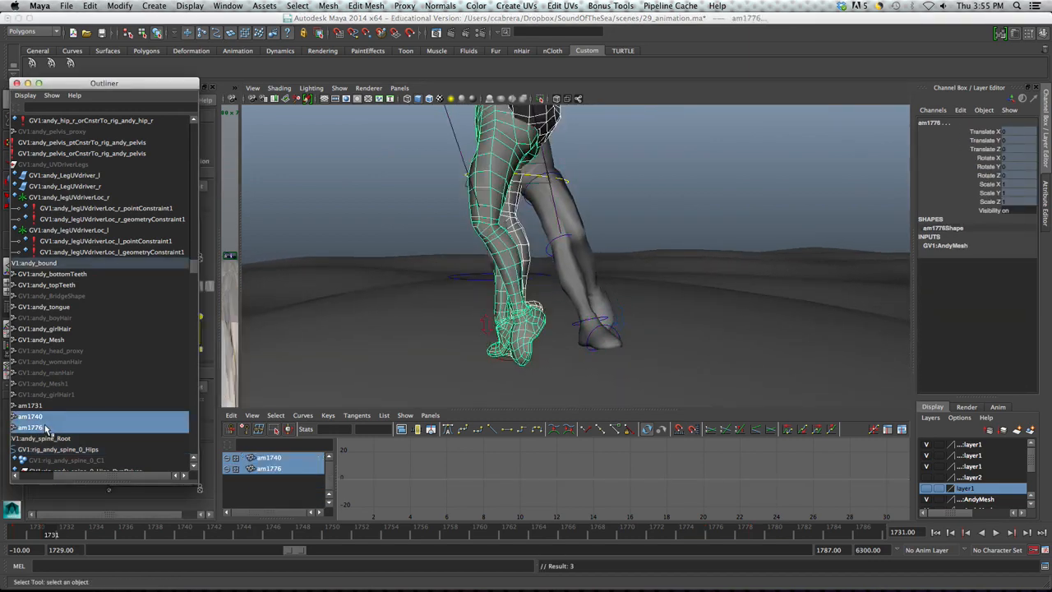
pyautogui.hotkey('ctrl', 'h')
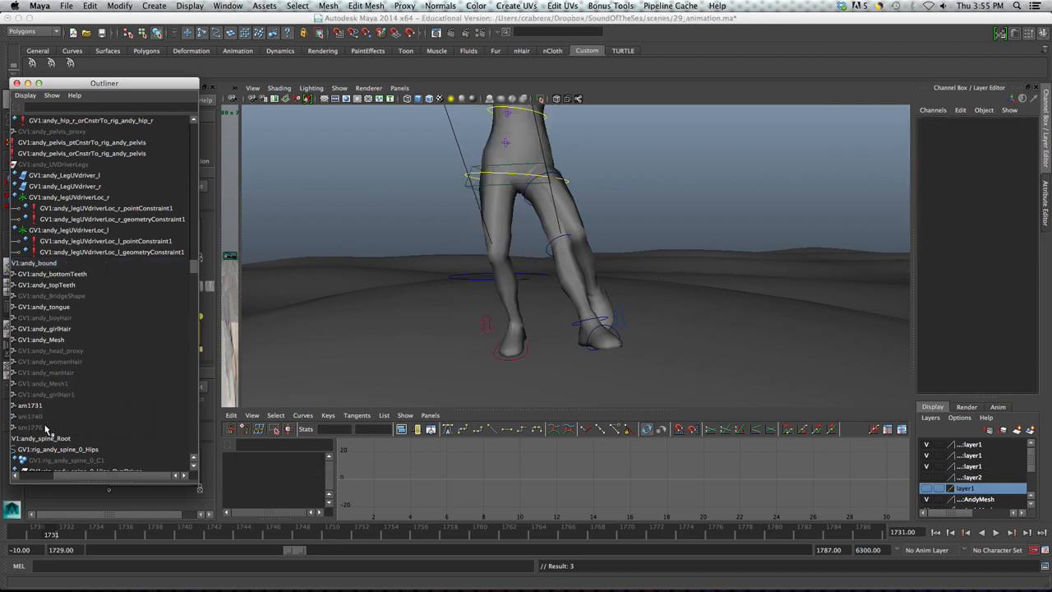
pyautogui.click(62, 535)
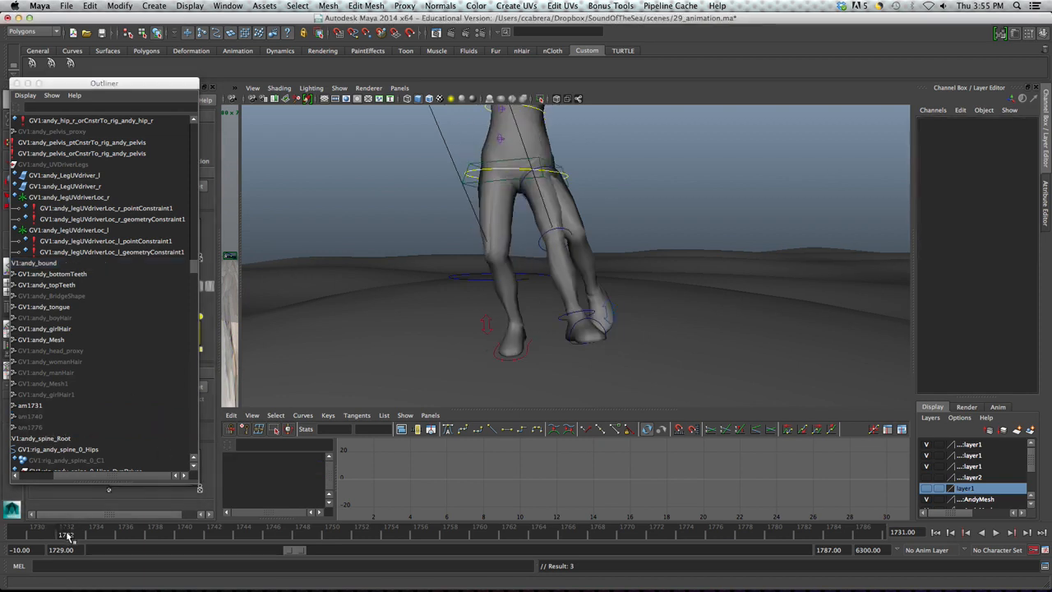
pyautogui.moveTo(56, 536)
pyautogui.mouseDown()
pyautogui.moveTo(23, 534)
pyautogui.moveTo(106, 539)
pyautogui.moveTo(86, 536)
pyautogui.moveTo(113, 548)
pyautogui.moveTo(51, 537)
pyautogui.mouseUp()
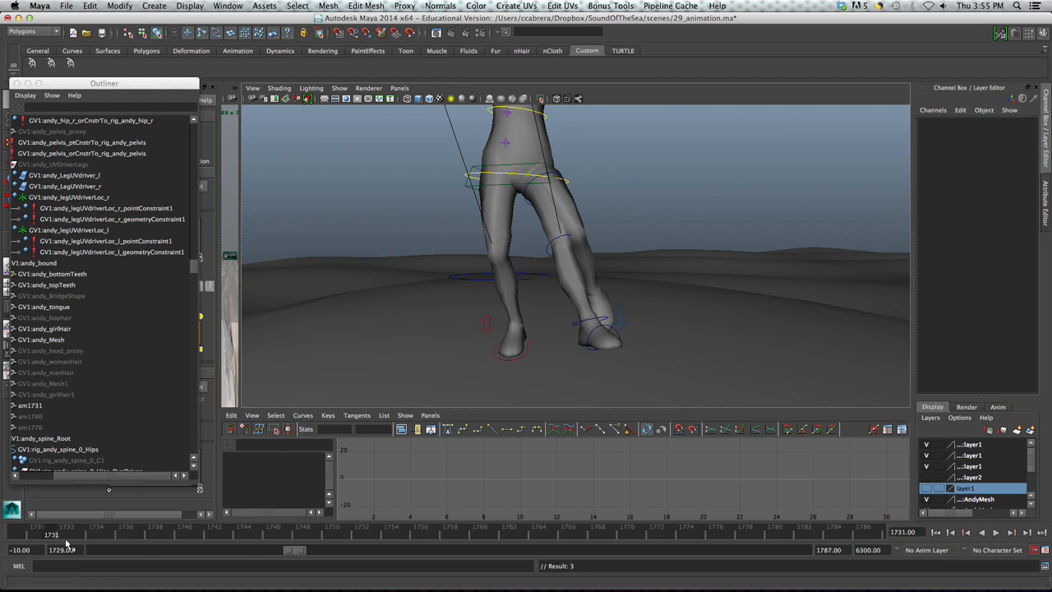
pyautogui.moveTo(82, 536); pyautogui.dragTo(54, 550)
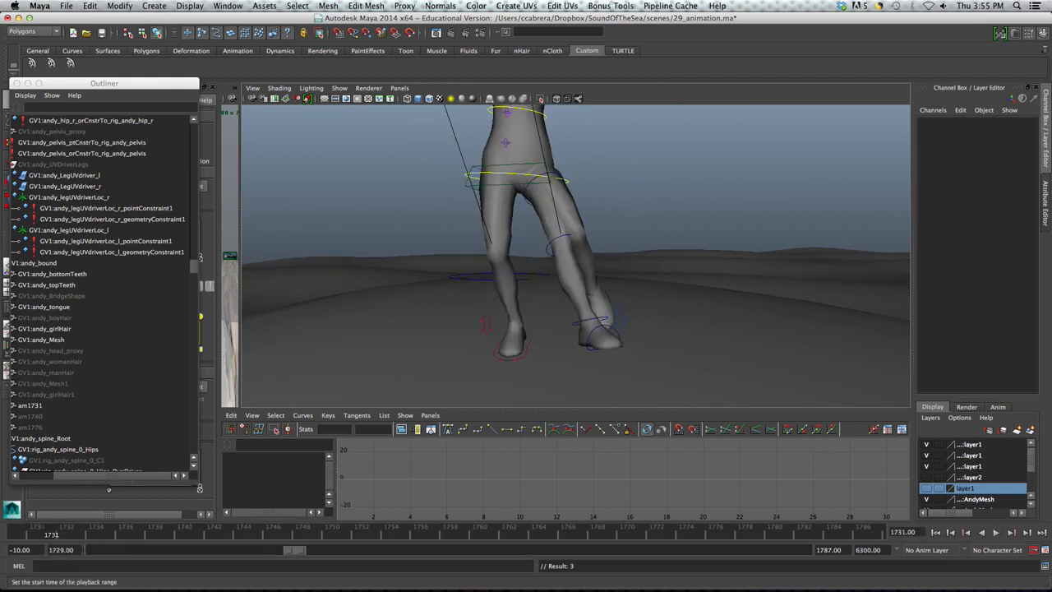
# Select the left leg's FK hip, knee, ankle and ball controls and locate them in the Outliner.
pyautogui.click(527, 204)
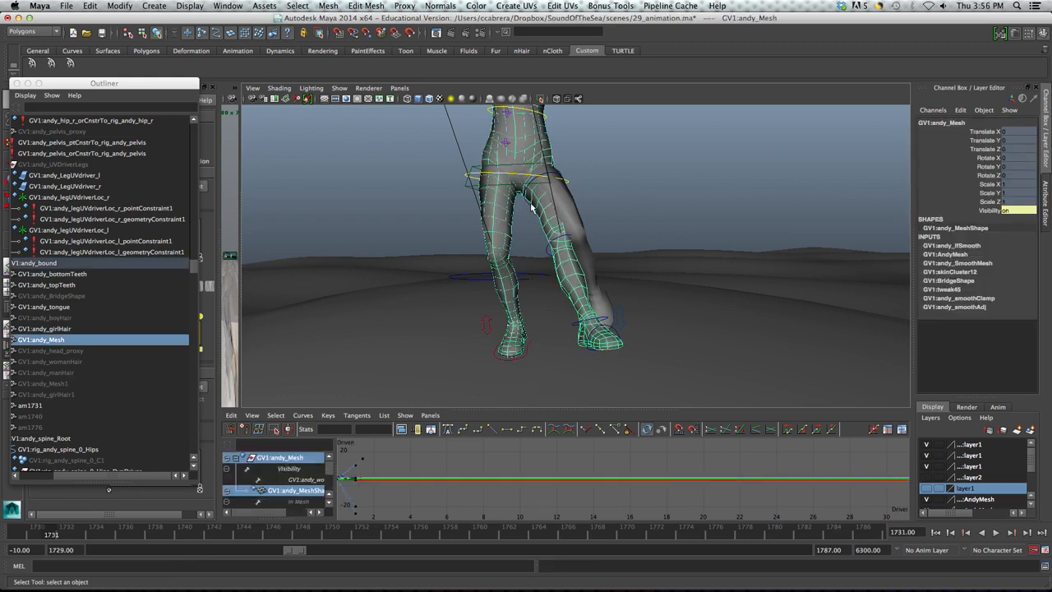
pyautogui.click(530, 207)
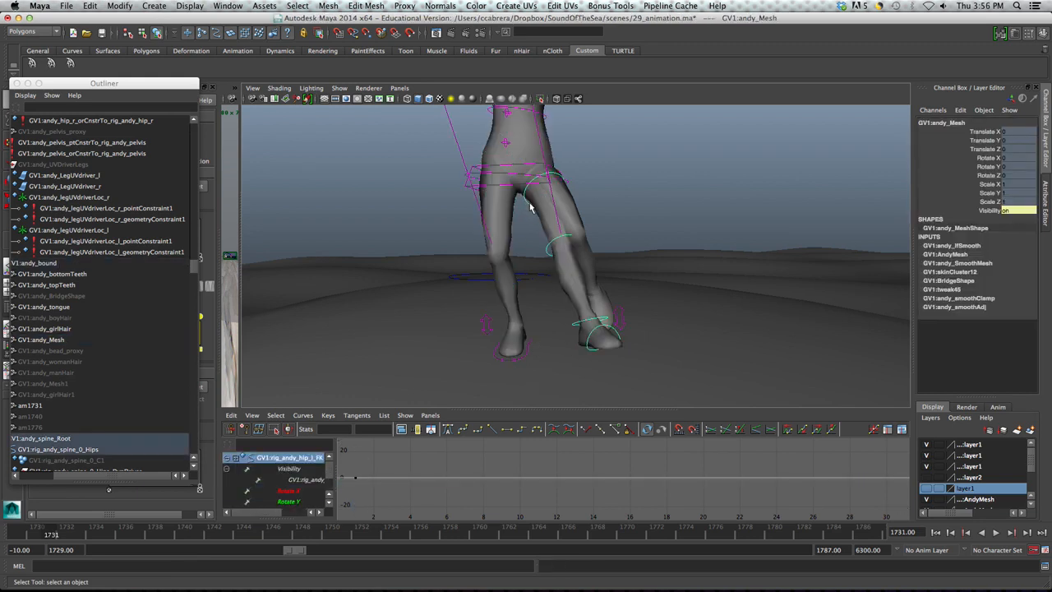
pyautogui.click(550, 251)
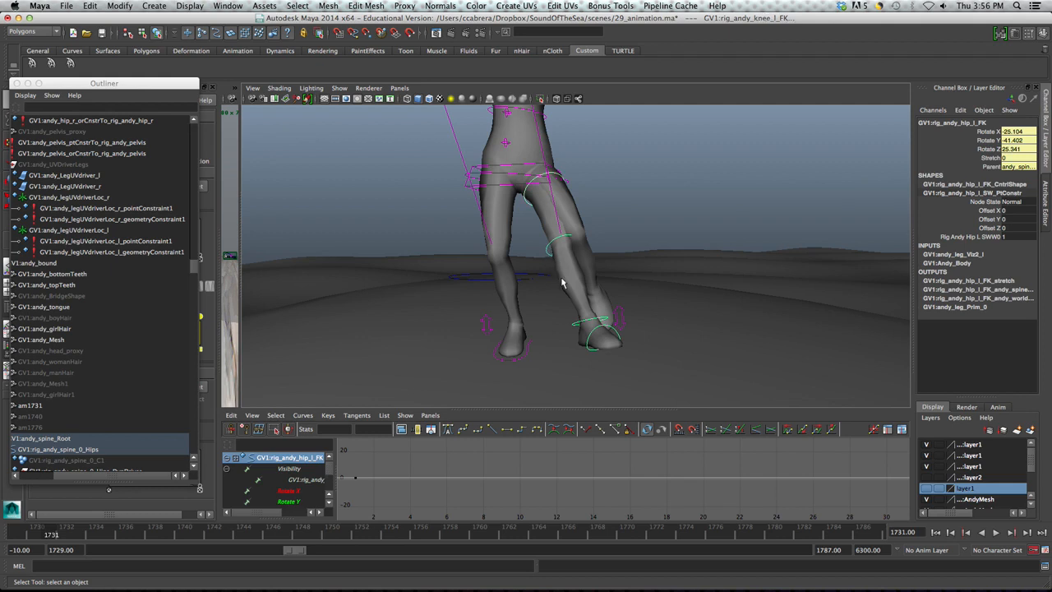
pyautogui.click(589, 333)
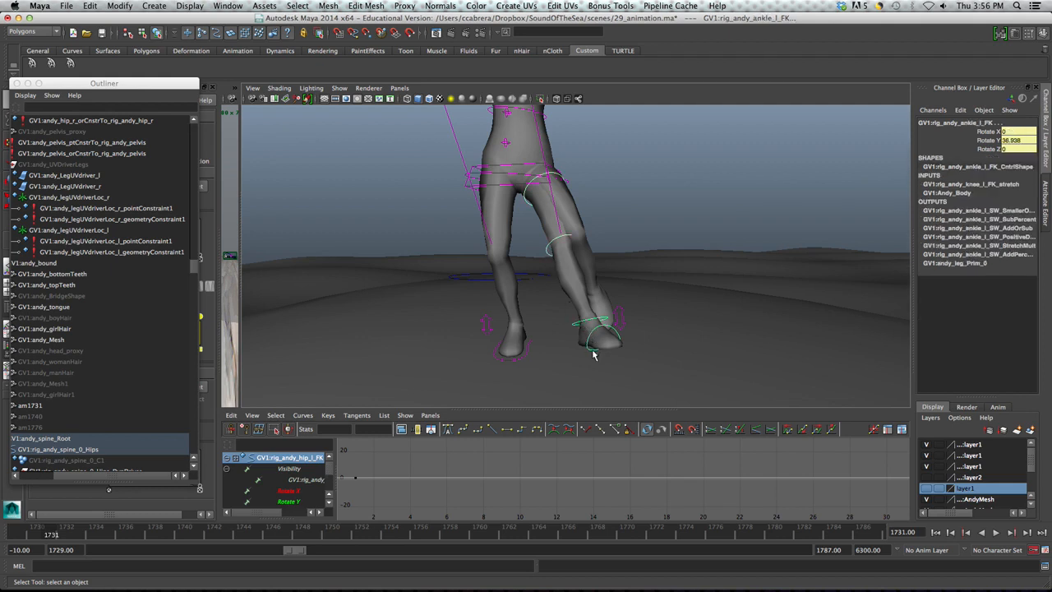
pyautogui.click(594, 353)
pyautogui.press('f')
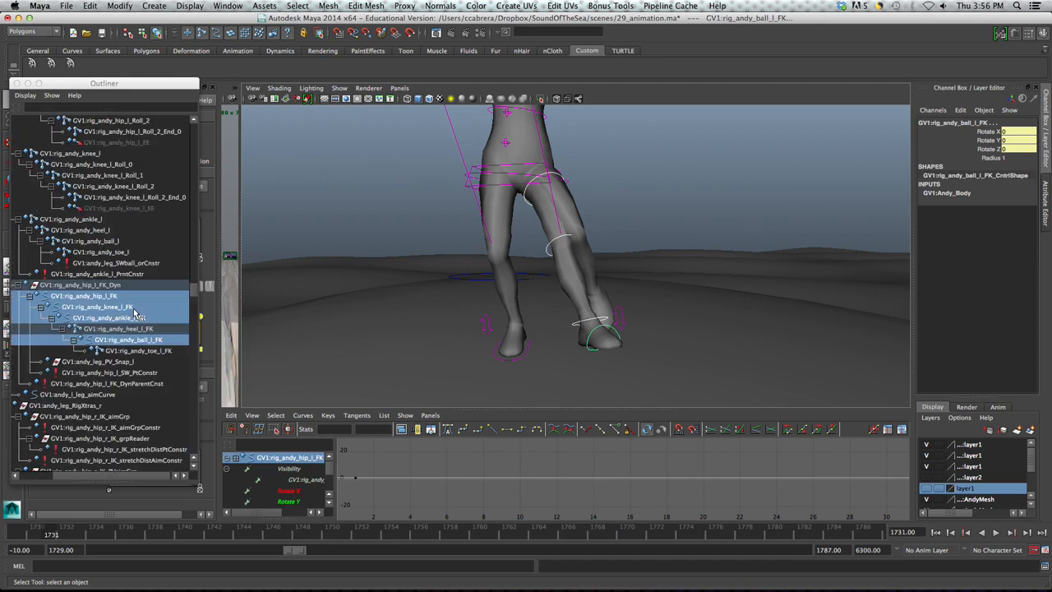
pyautogui.scroll(-10, 165, 370)
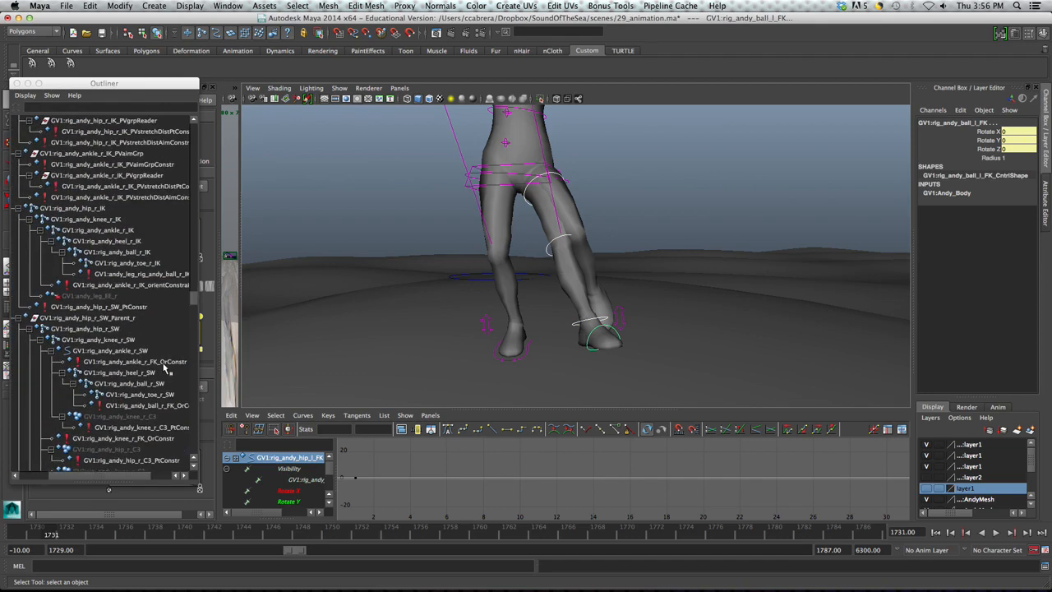
# Locate the am1731 copy in the Outliner and split off a second pane listing the am1731, am1740 and am1776 copies.
pyautogui.click(596, 286)
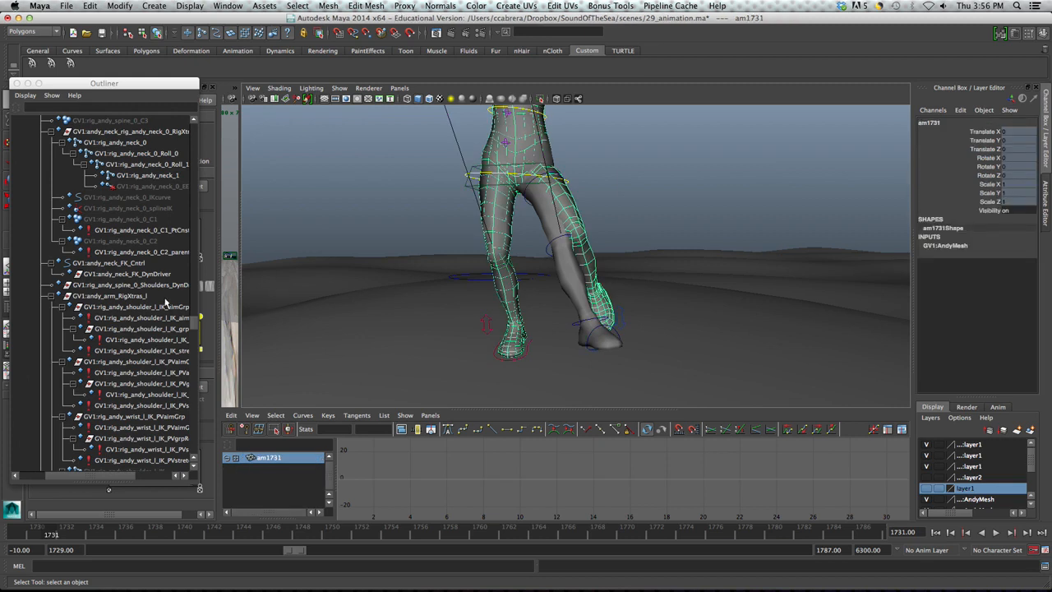
pyautogui.press('f')
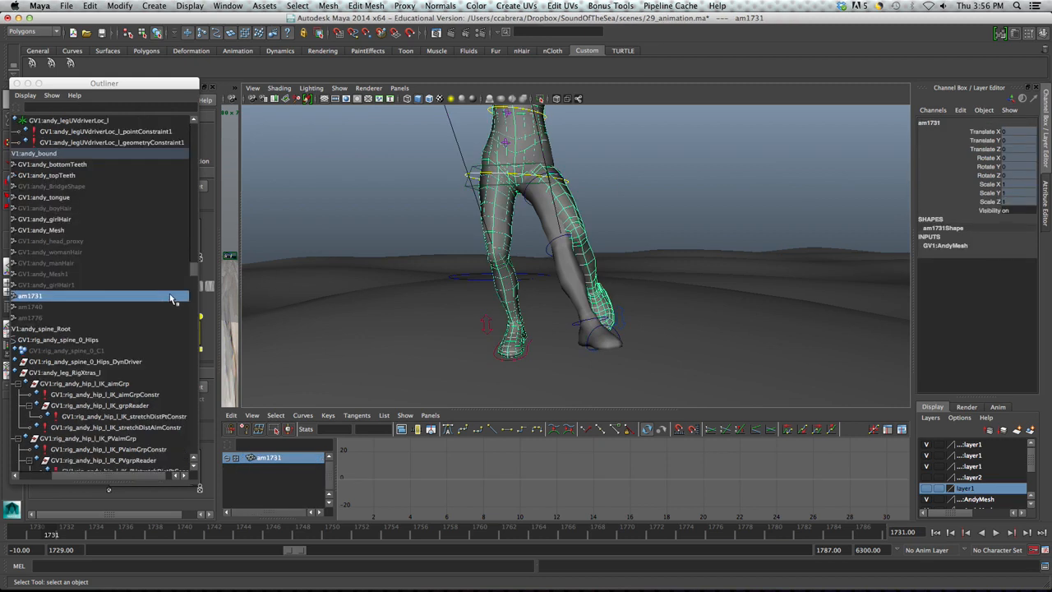
pyautogui.moveTo(143, 483); pyautogui.dragTo(144, 334)
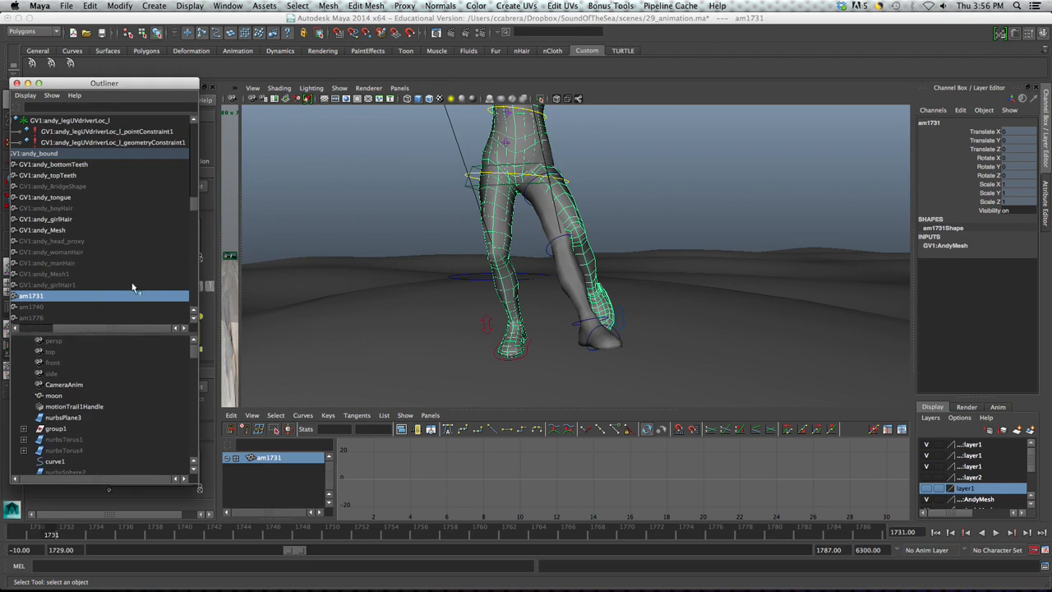
pyautogui.scroll(-20, 126, 408)
pyautogui.scroll(8, 125, 402)
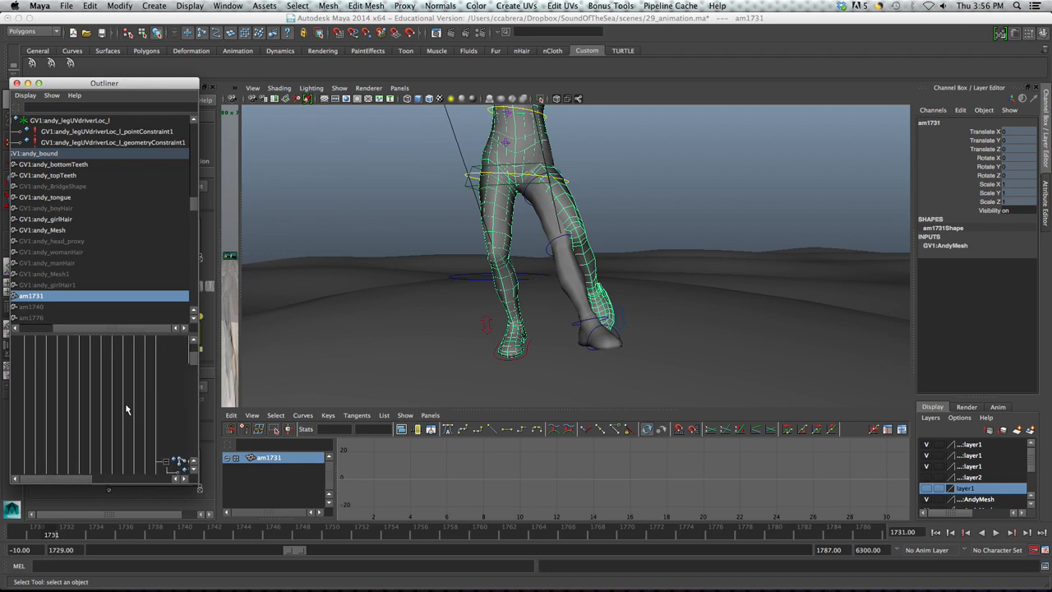
pyautogui.scroll(5, 126, 409)
pyautogui.scroll(-8, 125, 409)
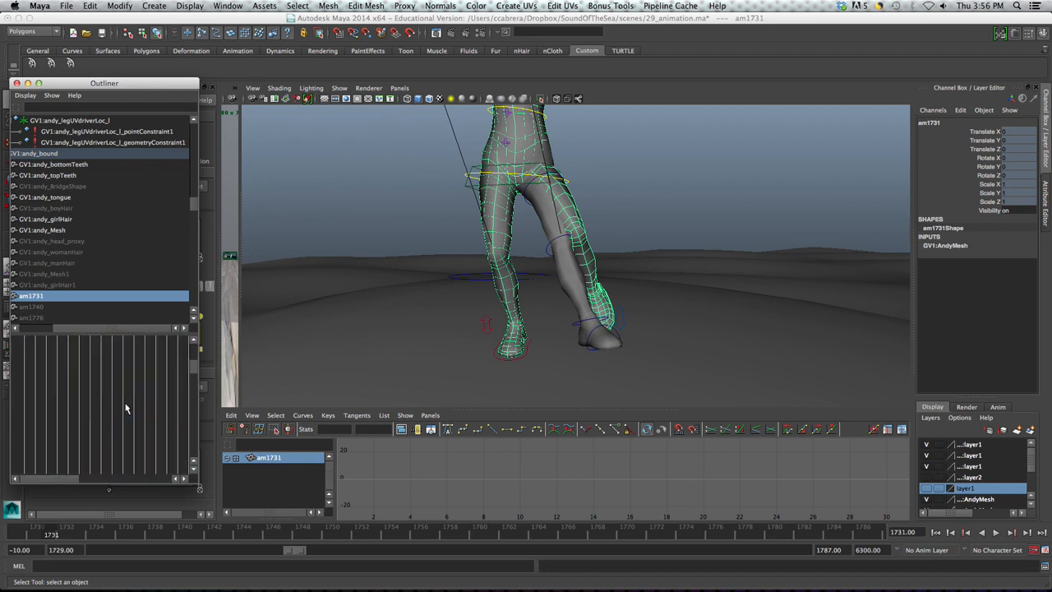
pyautogui.scroll(5, 125, 408)
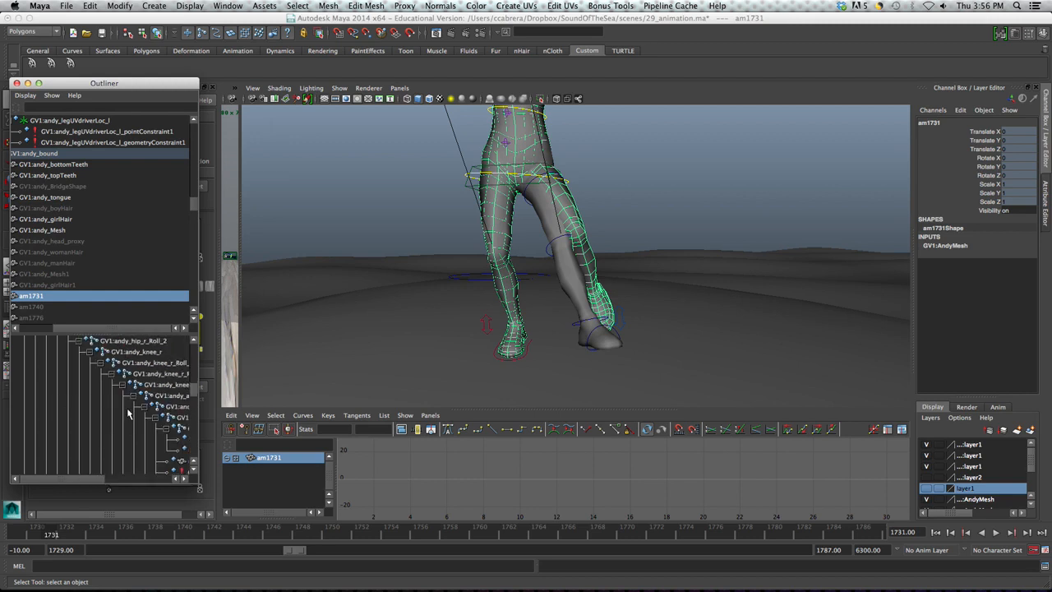
pyautogui.scroll(-5, 127, 414)
pyautogui.scroll(-4, 127, 414)
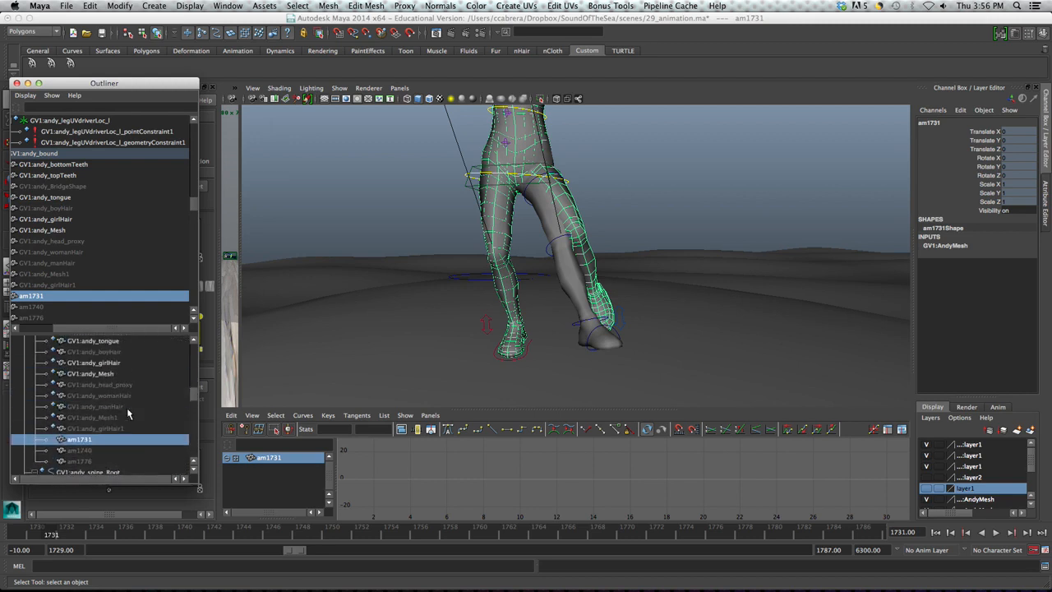
pyautogui.scroll(-2, 127, 413)
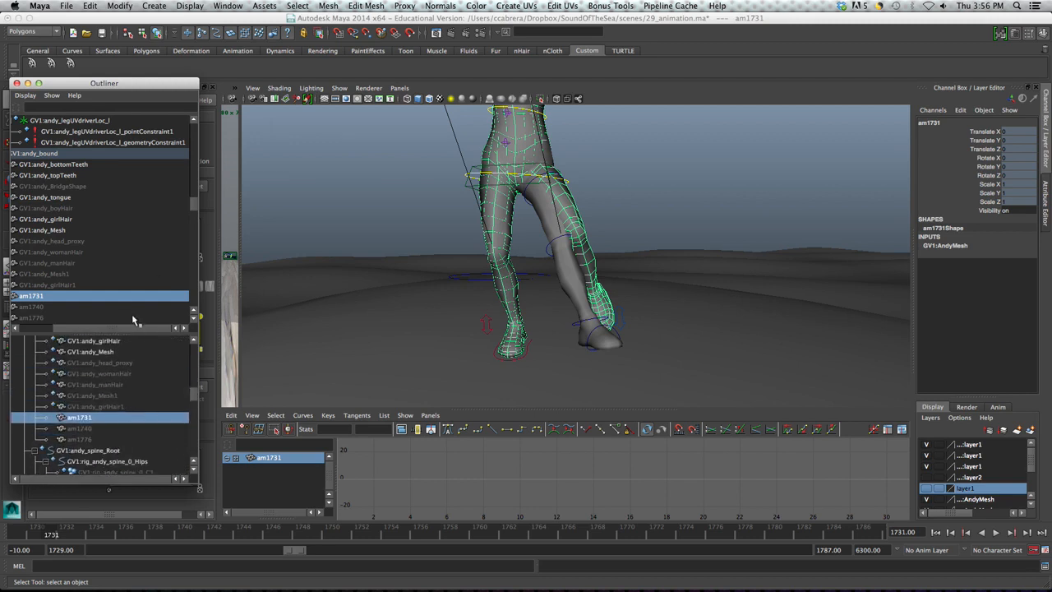
# Select the left leg's FK controls and reveal their hip-to-toe hierarchy in the Outliner's other pane.
pyautogui.click(530, 206)
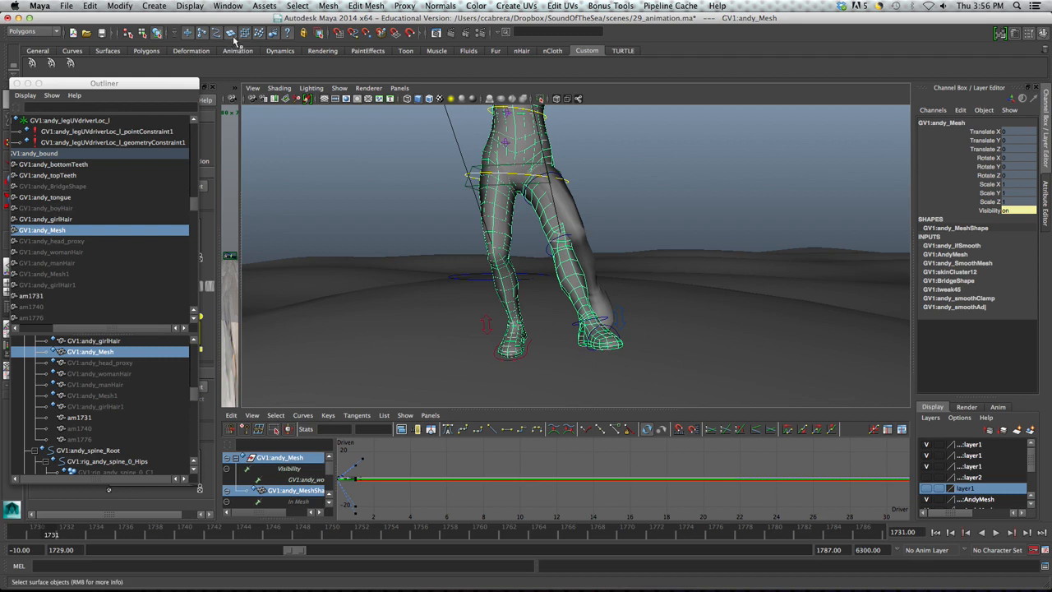
pyautogui.click(529, 204)
pyautogui.click(551, 247)
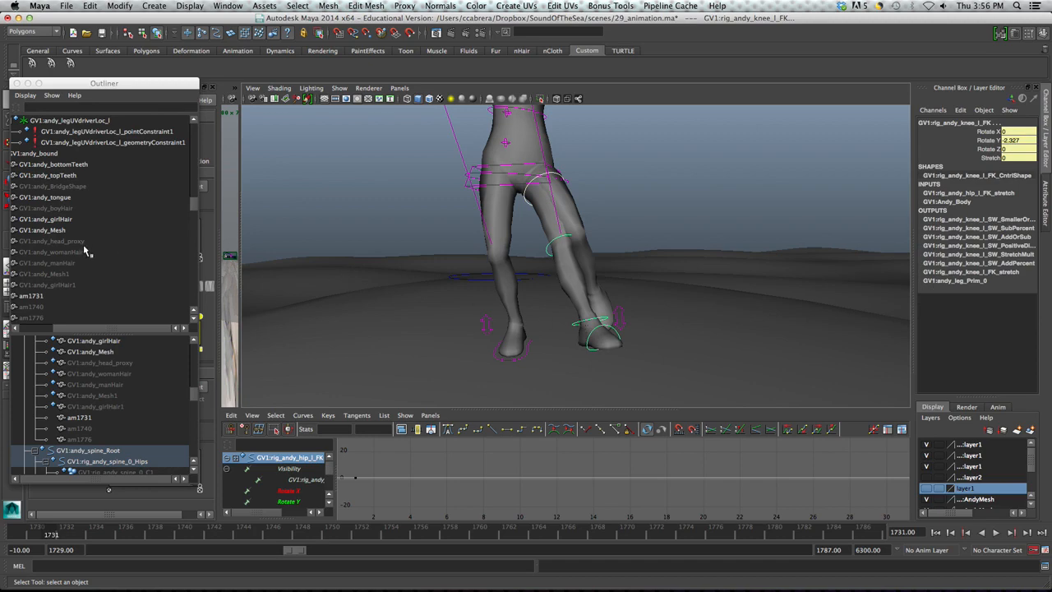
pyautogui.press('f')
pyautogui.click(111, 241)
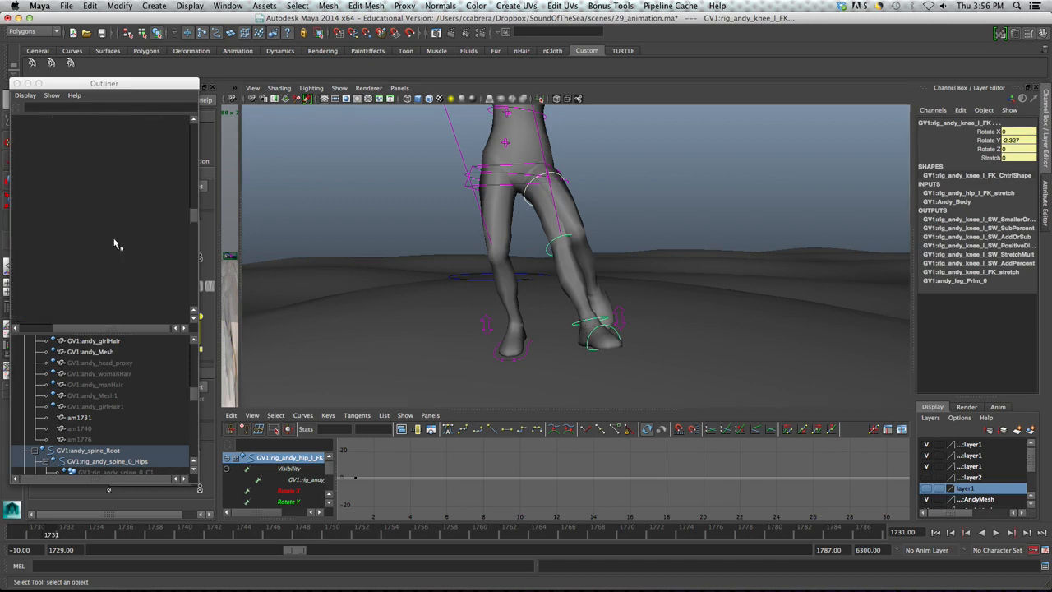
pyautogui.click(122, 264)
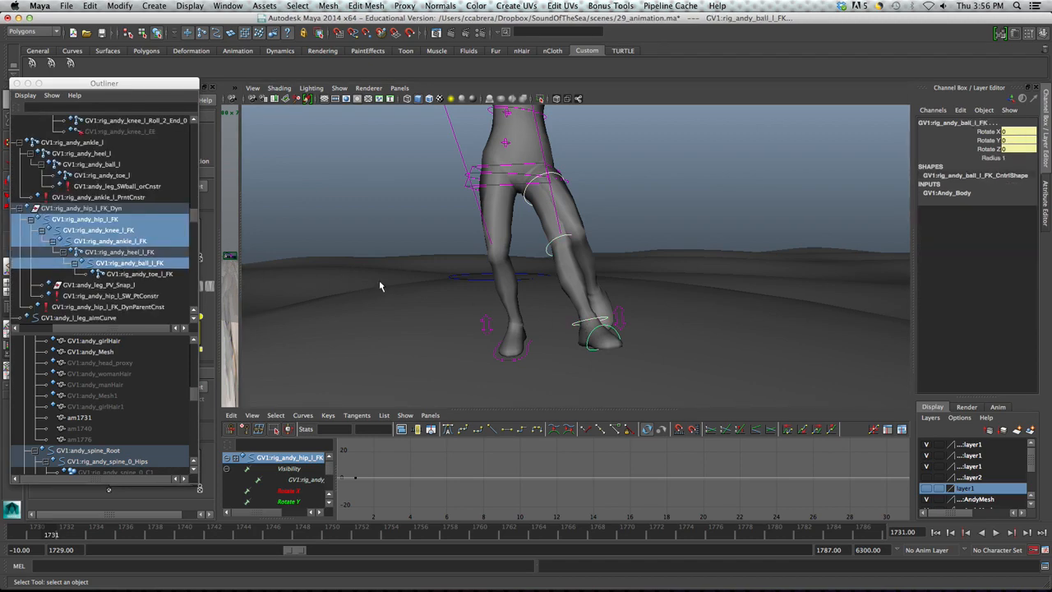
pyautogui.scroll(1, 588, 363)
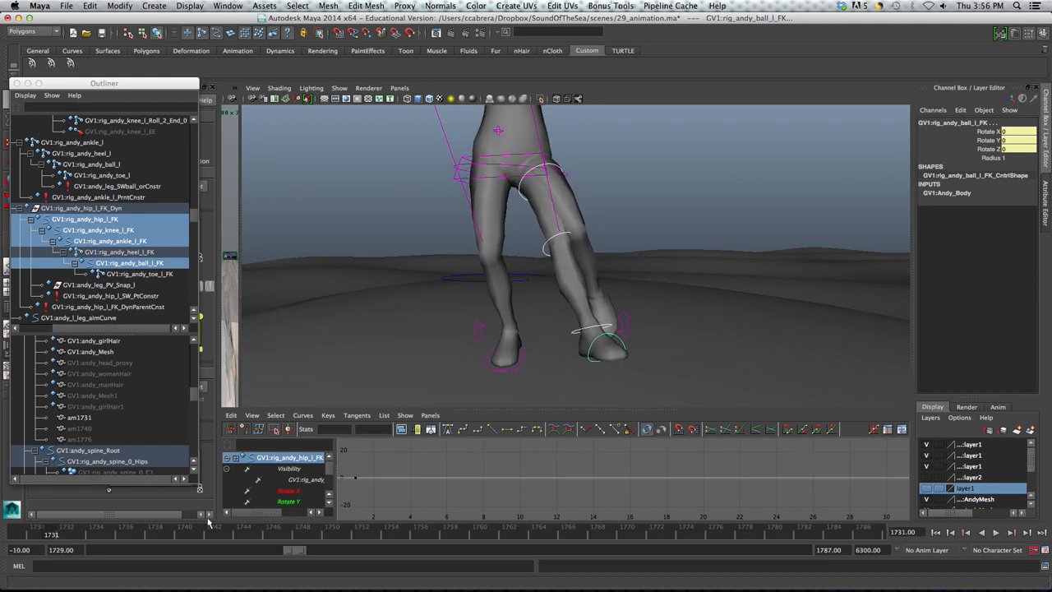
# At frame 1731, rotate the left FK hip to about -19.8 in X and 34.7 in Z to align the thigh with am1731.
pyautogui.click(50, 535)
pyautogui.click(528, 195)
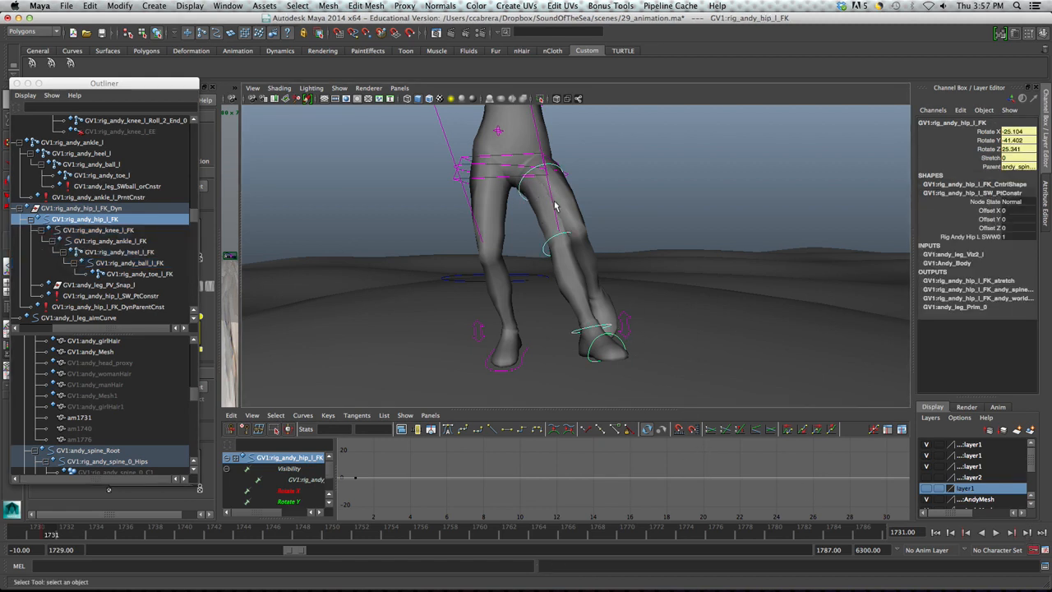
pyautogui.press('e')
pyautogui.moveTo(544, 202); pyautogui.dragTo(558, 202)
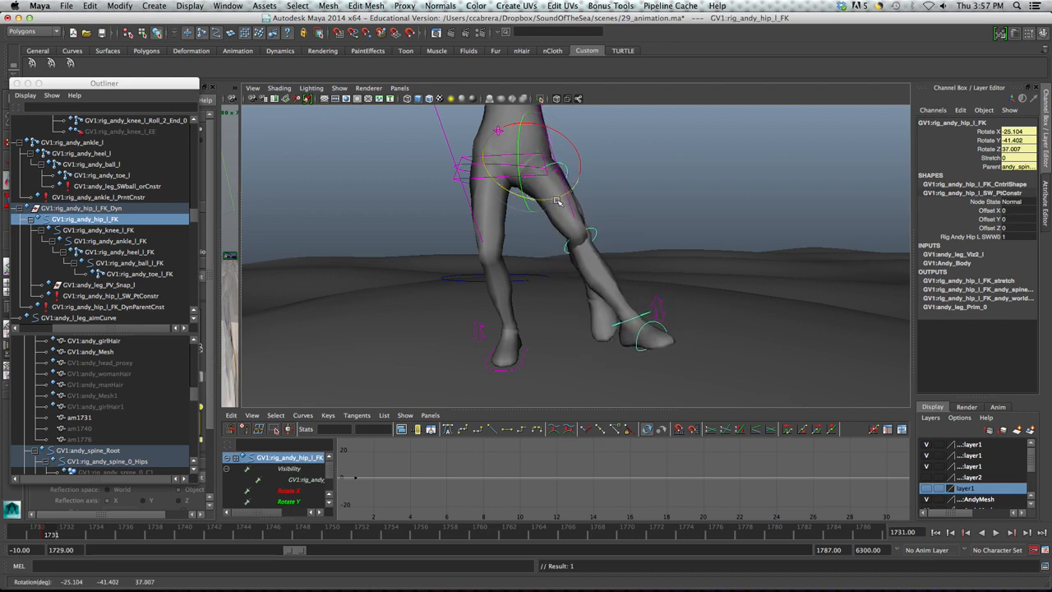
pyautogui.moveTo(571, 144); pyautogui.dragTo(565, 135)
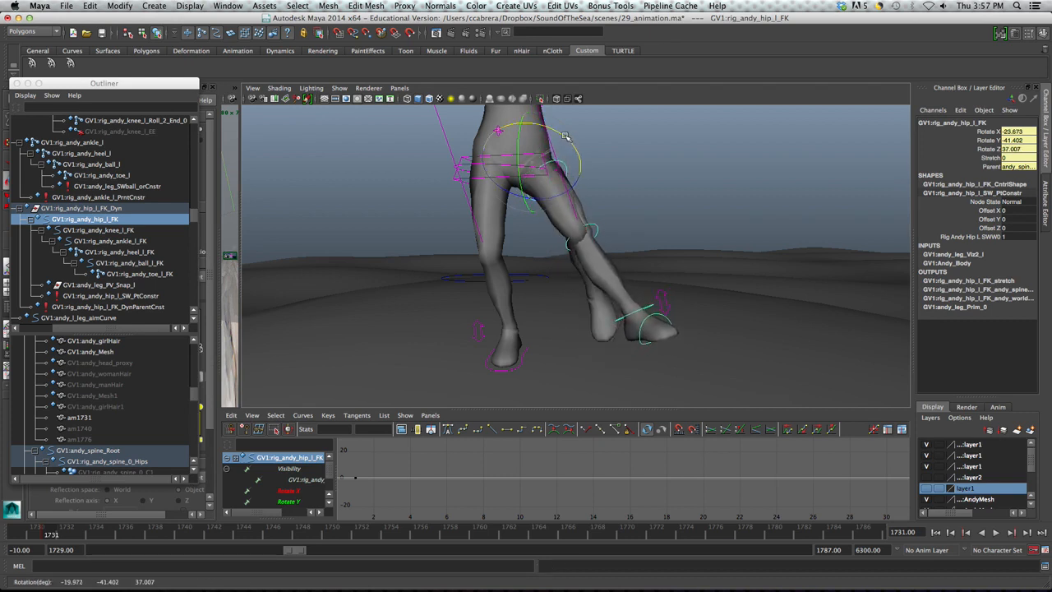
pyautogui.moveTo(559, 191); pyautogui.dragTo(560, 199)
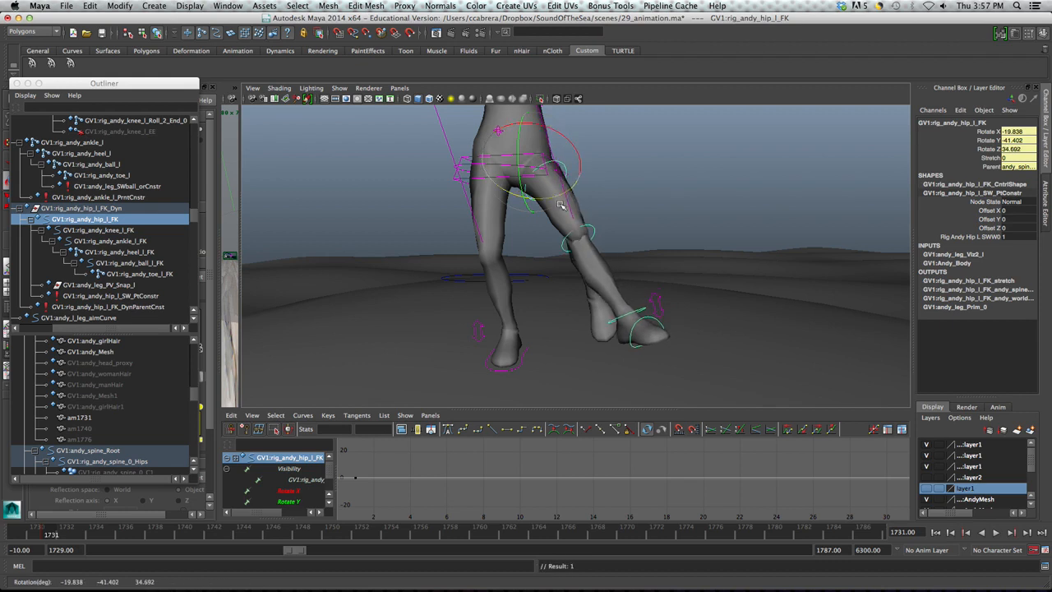
# Rotate the left FK knee to about 70.9 in Y and 13.6 in Z to line the shin up with am1731.
pyautogui.click(595, 236)
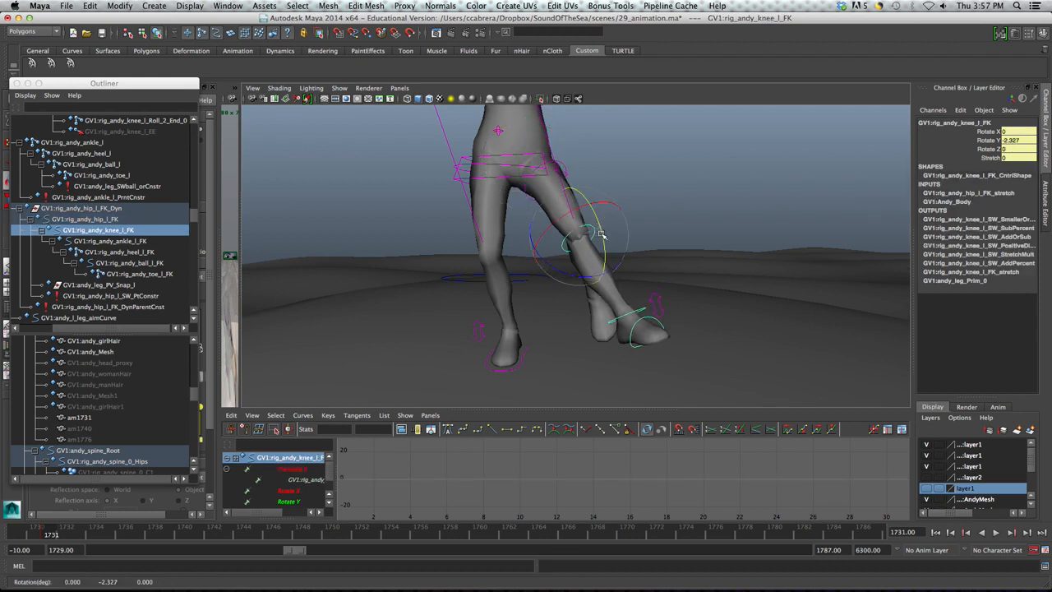
pyautogui.moveTo(601, 236); pyautogui.dragTo(584, 286)
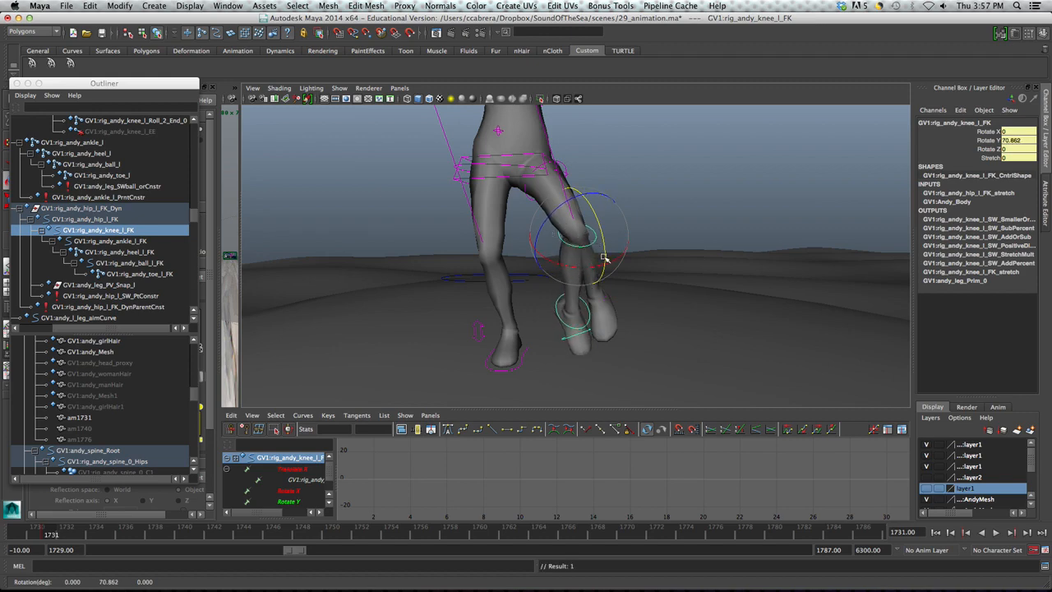
pyautogui.moveTo(631, 271)
pyautogui.keyDown('alt'); pyautogui.mouseDown()
pyautogui.moveTo(592, 270)
pyautogui.moveTo(616, 273)
pyautogui.mouseUp(); pyautogui.keyUp('alt')
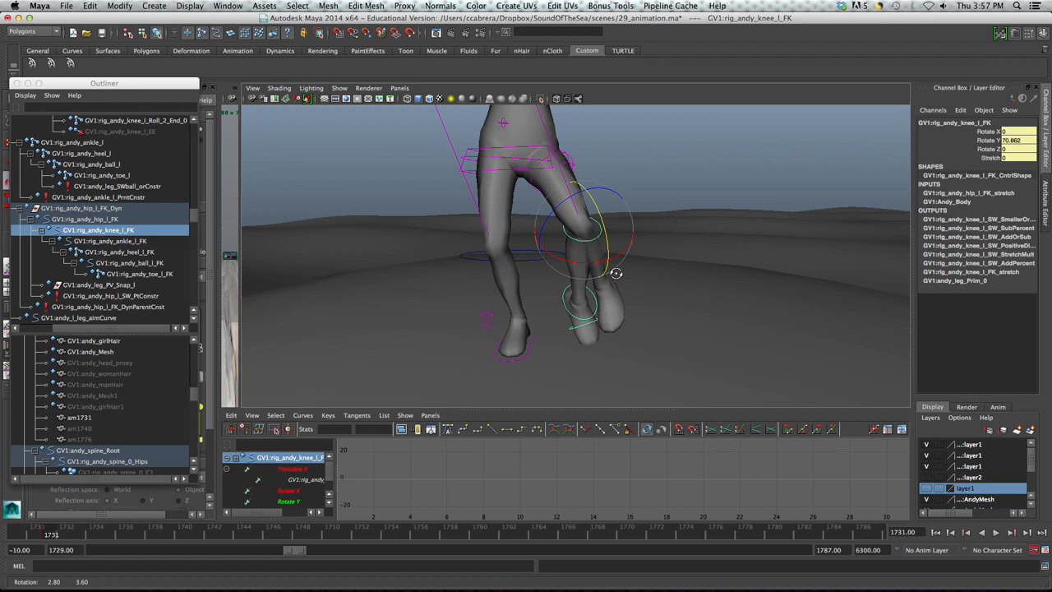
pyautogui.moveTo(540, 239); pyautogui.dragTo(538, 241)
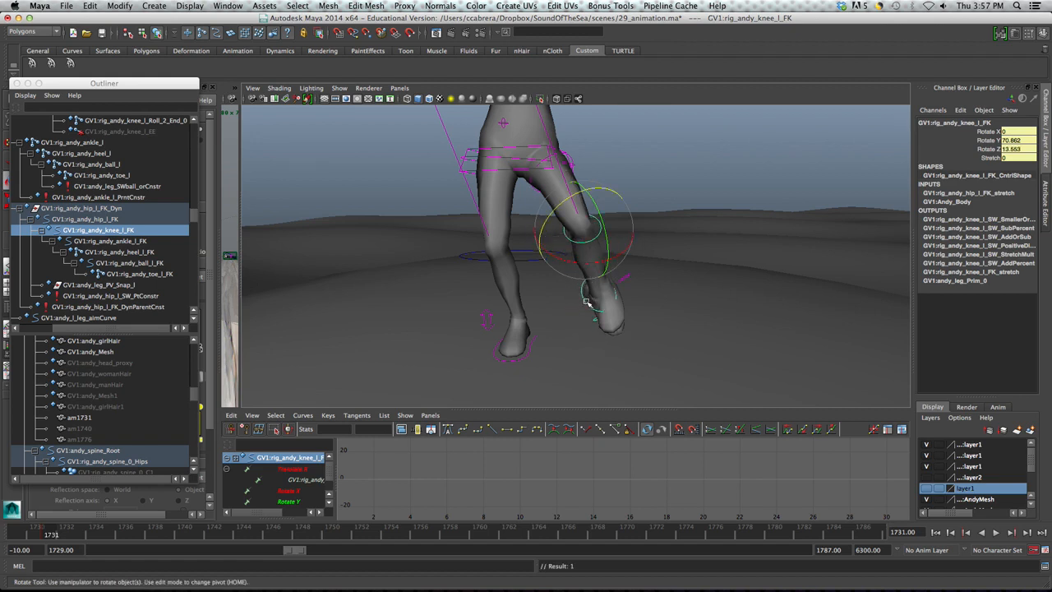
# Rotate the left FK ankle to about 16.9 in X and -3 in Y to match am1731's foot, and go to frame 1730.
pyautogui.click(612, 296)
pyautogui.moveTo(611, 296); pyautogui.dragTo(601, 290)
pyautogui.moveTo(580, 338); pyautogui.dragTo(573, 332)
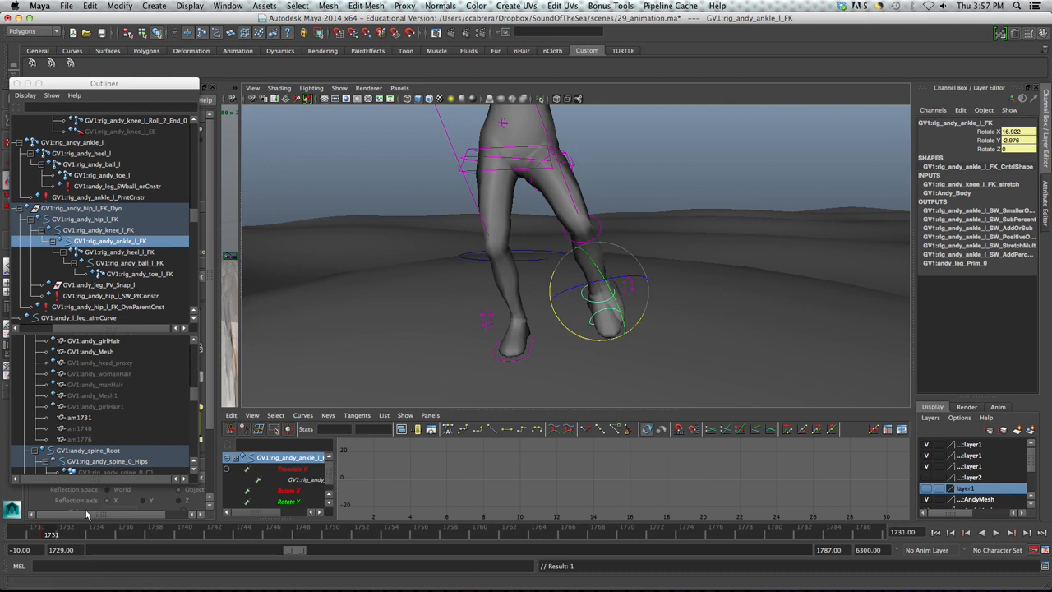
pyautogui.moveTo(49, 535)
pyautogui.mouseDown()
pyautogui.moveTo(10, 528)
pyautogui.moveTo(113, 534)
pyautogui.moveTo(23, 521)
pyautogui.moveTo(72, 528)
pyautogui.moveTo(27, 523)
pyautogui.moveTo(45, 525)
pyautogui.moveTo(36, 525)
pyautogui.mouseUp()
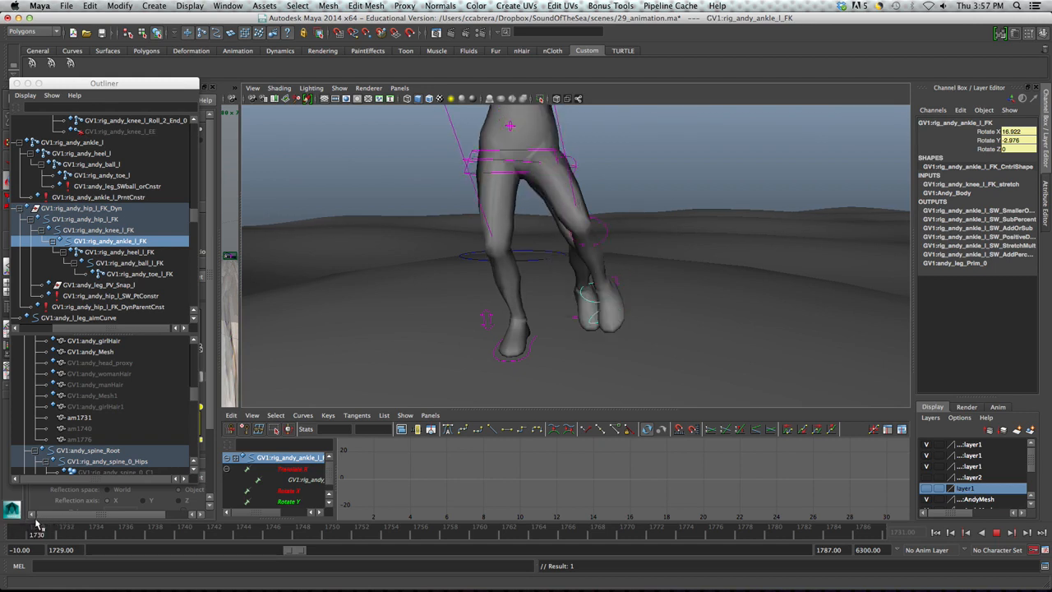
pyautogui.press('e')
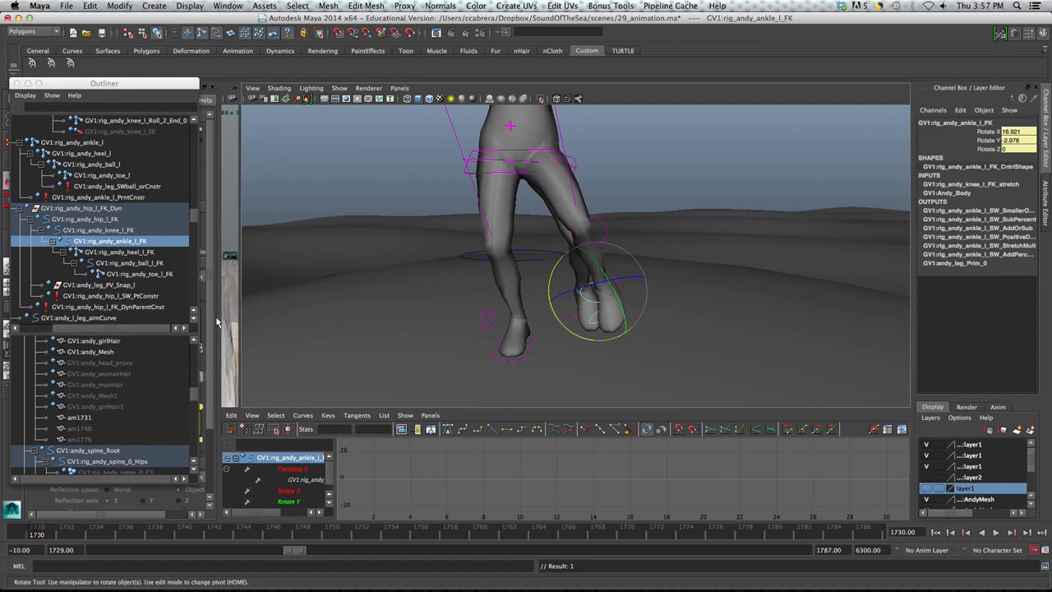
# Hide the am1731 copy, then move to frame 1740 and show the am1740 copy there.
pyautogui.click(106, 418)
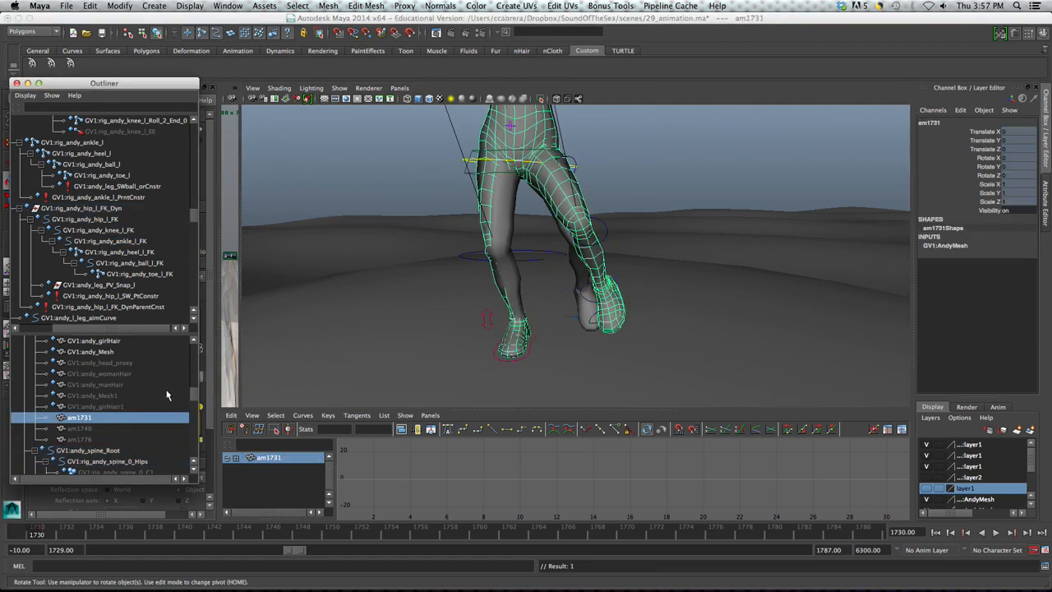
pyautogui.hotkey('ctrl', 'h')
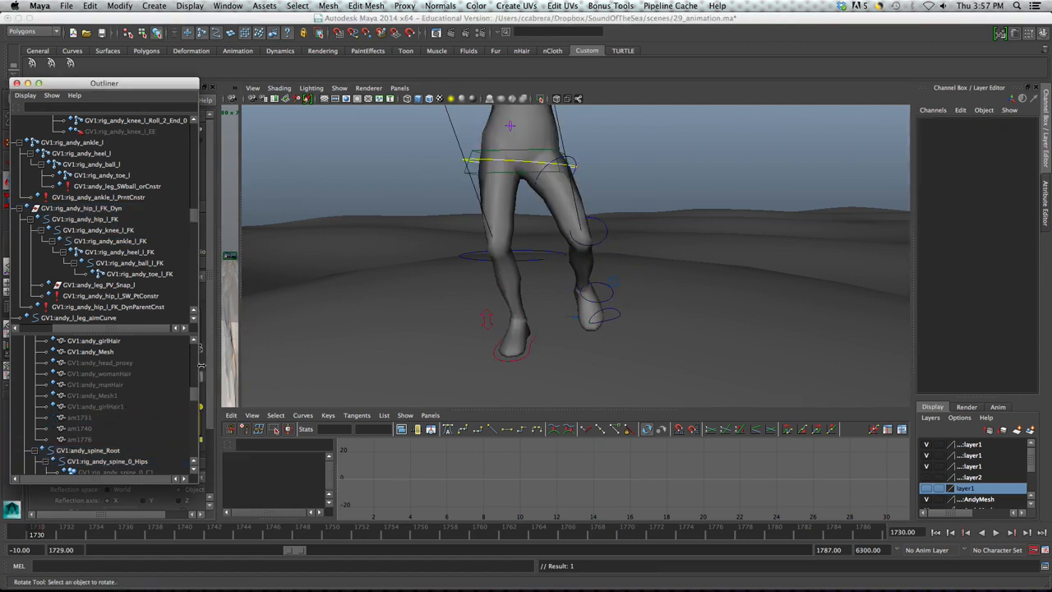
pyautogui.click(43, 535)
pyautogui.hotkey('alt', 'v')
pyautogui.moveTo(74, 537); pyautogui.dragTo(109, 537)
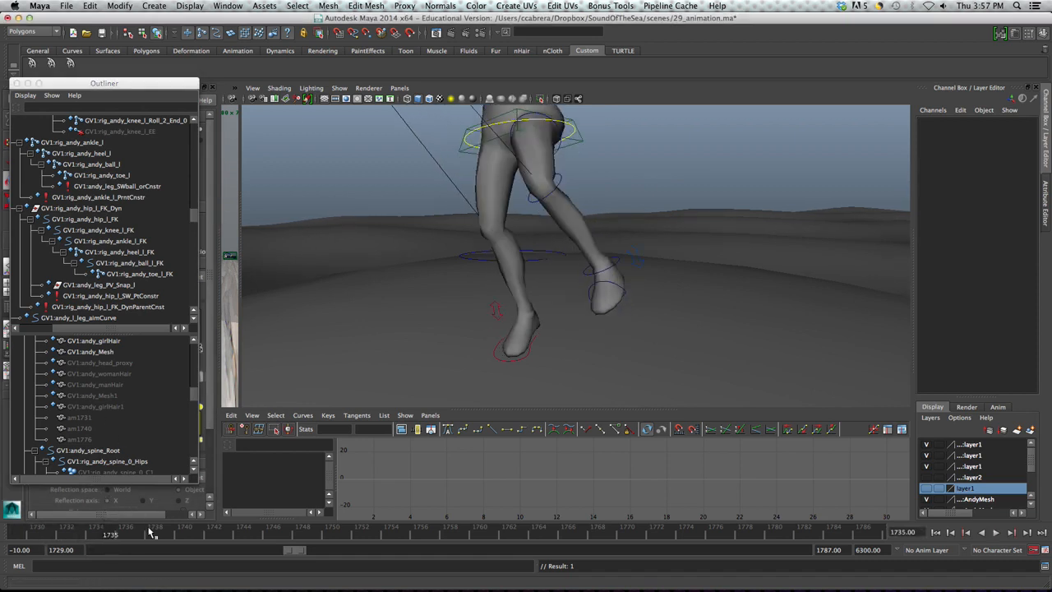
pyautogui.hotkey('alt', 'v')
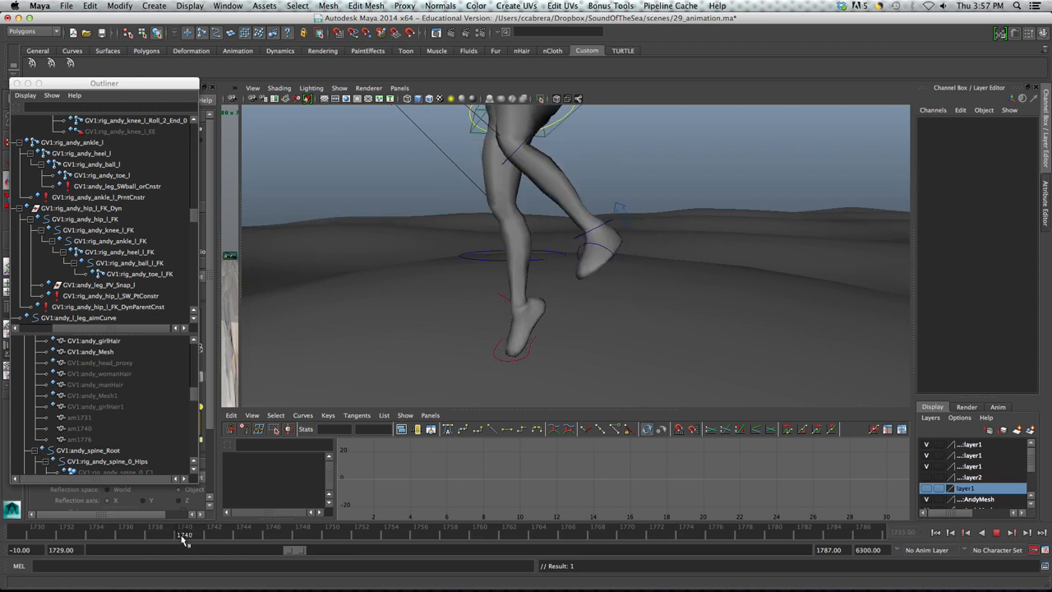
pyautogui.click(101, 430)
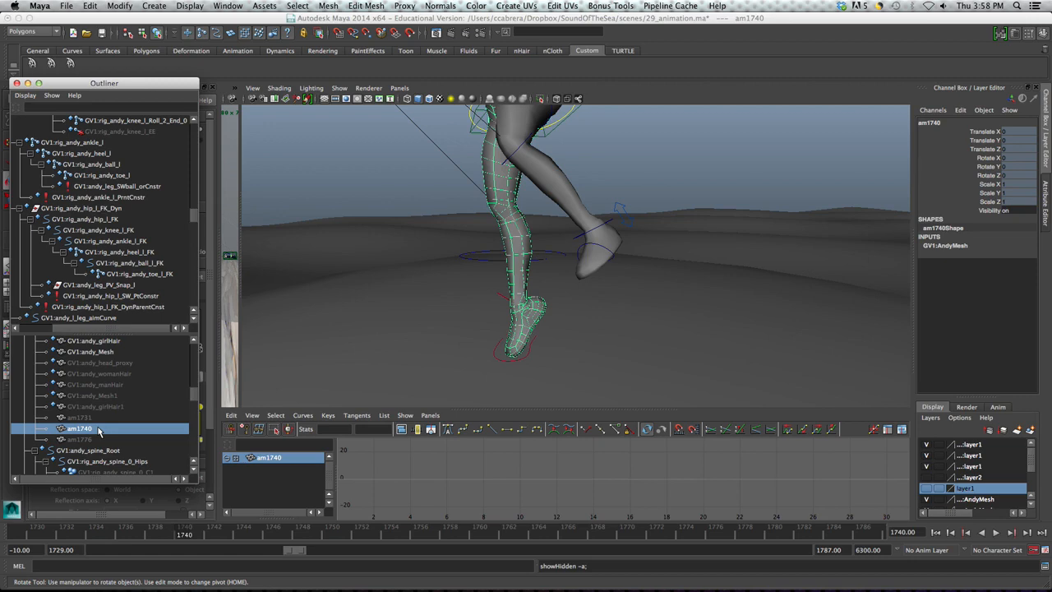
# At frame 1740, reset the left FK hip's rotations to 0 and rotate it about 74 in Z toward am1740's raised leg.
pyautogui.keyDown('alt'); pyautogui.moveTo(455, 307); pyautogui.dragTo(507, 294); pyautogui.keyUp('alt')
pyautogui.keyDown('alt'); pyautogui.moveTo(455, 332); pyautogui.dragTo(436, 387, button='middle'); pyautogui.keyUp('alt')
pyautogui.keyDown('alt'); pyautogui.moveTo(468, 305); pyautogui.dragTo(414, 266); pyautogui.keyUp('alt')
pyautogui.click(383, 215)
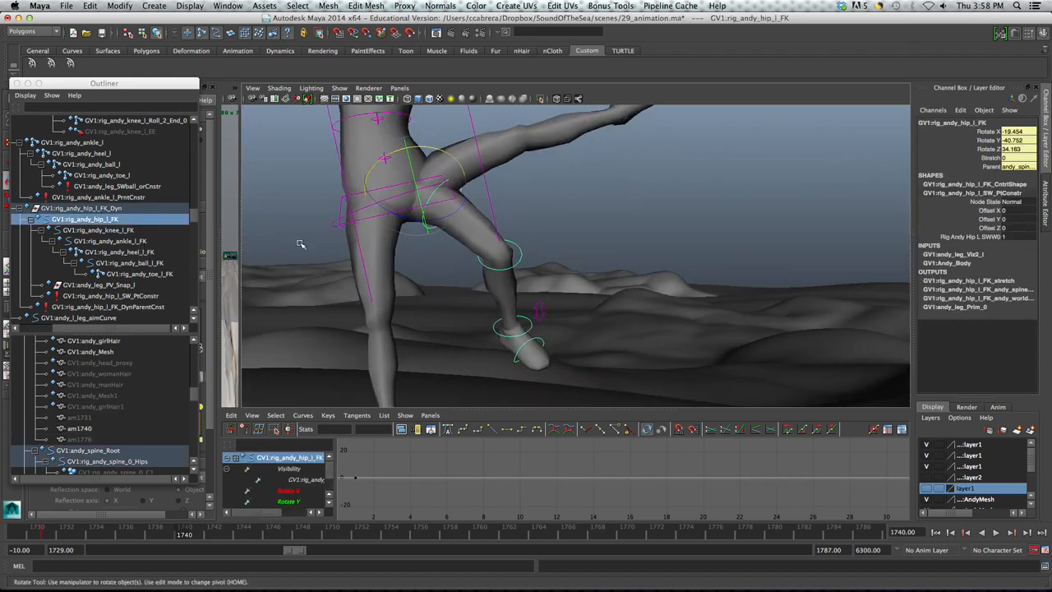
pyautogui.keyDown('alt'); pyautogui.moveTo(475, 251); pyautogui.dragTo(484, 228); pyautogui.keyUp('alt')
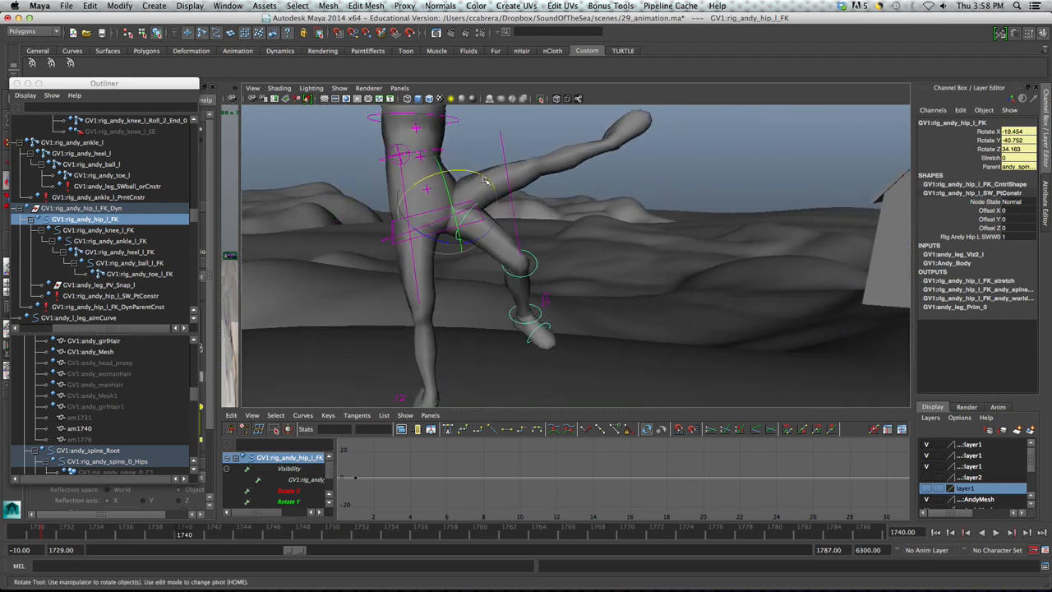
pyautogui.moveTo(1031, 131); pyautogui.dragTo(1031, 149)
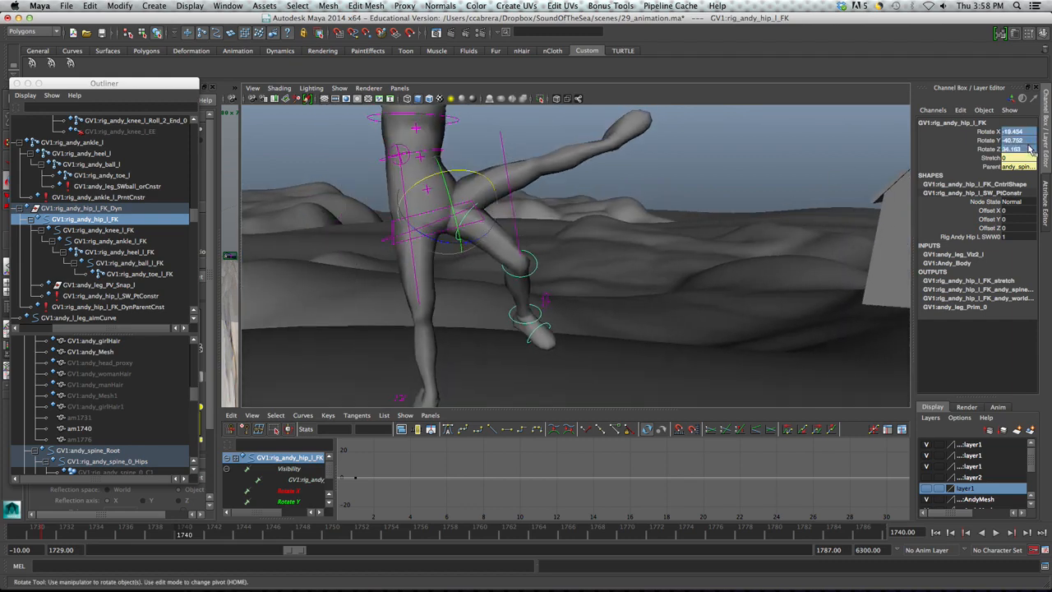
pyautogui.write('0')
pyautogui.press('Return')
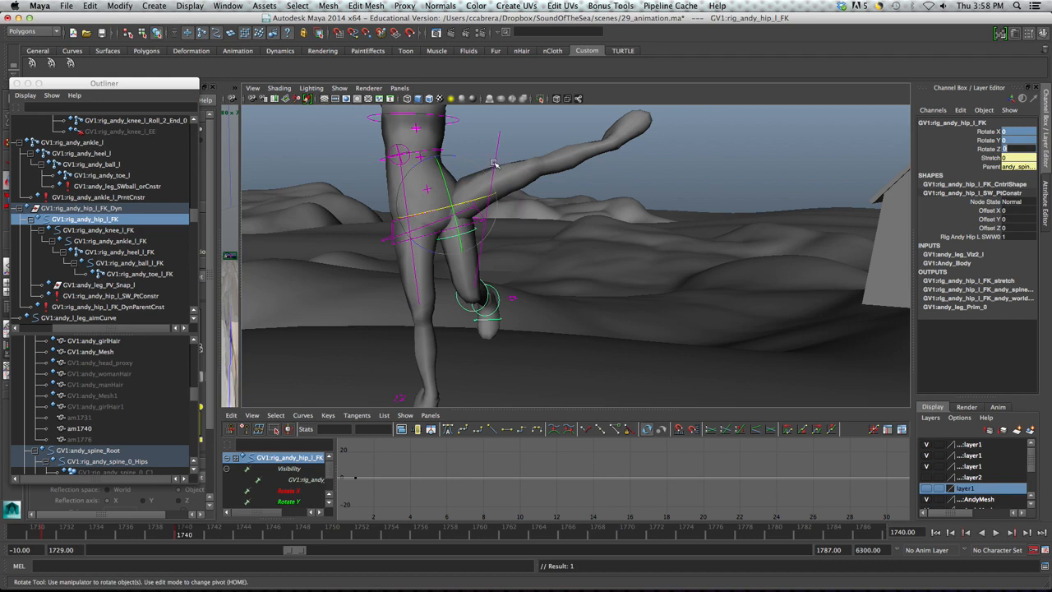
pyautogui.moveTo(410, 168); pyautogui.dragTo(522, 227)
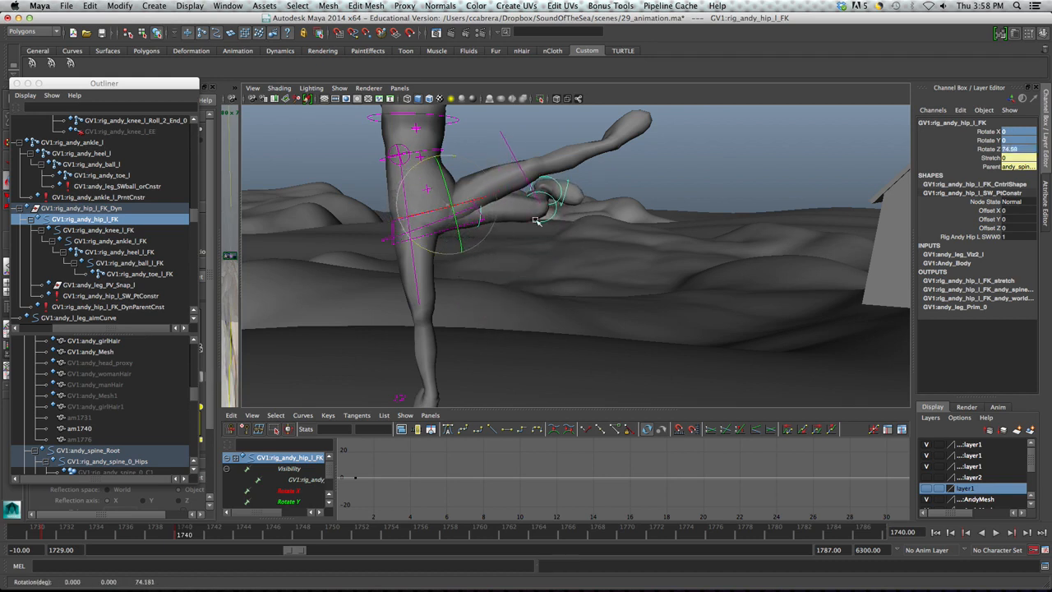
# Reset the rotations of the left FK knee and left FK ankle to 0 at frame 1740.
pyautogui.click(550, 204)
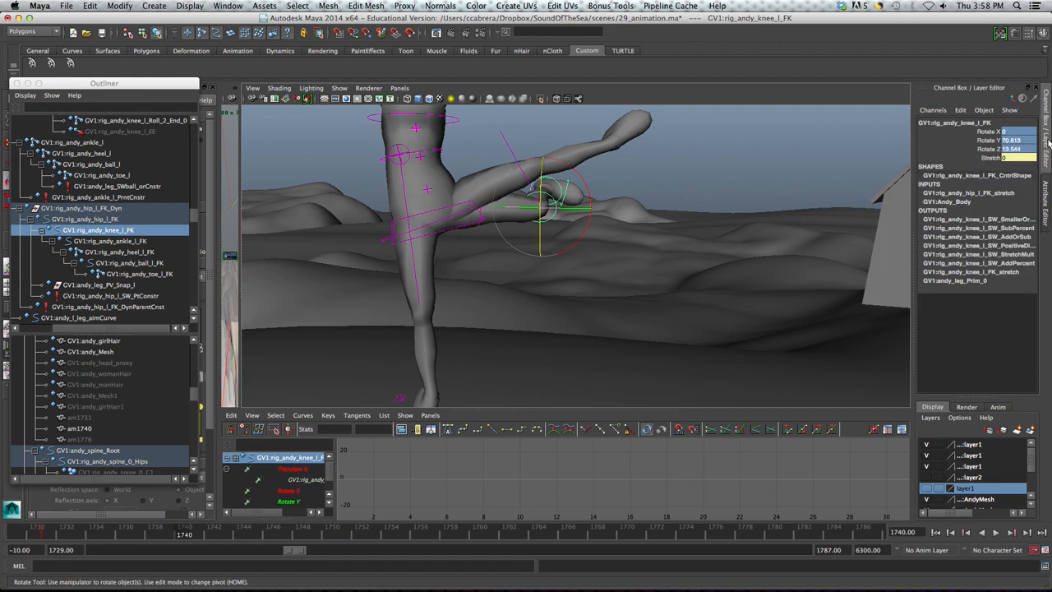
pyautogui.write('0')
pyautogui.press('Return')
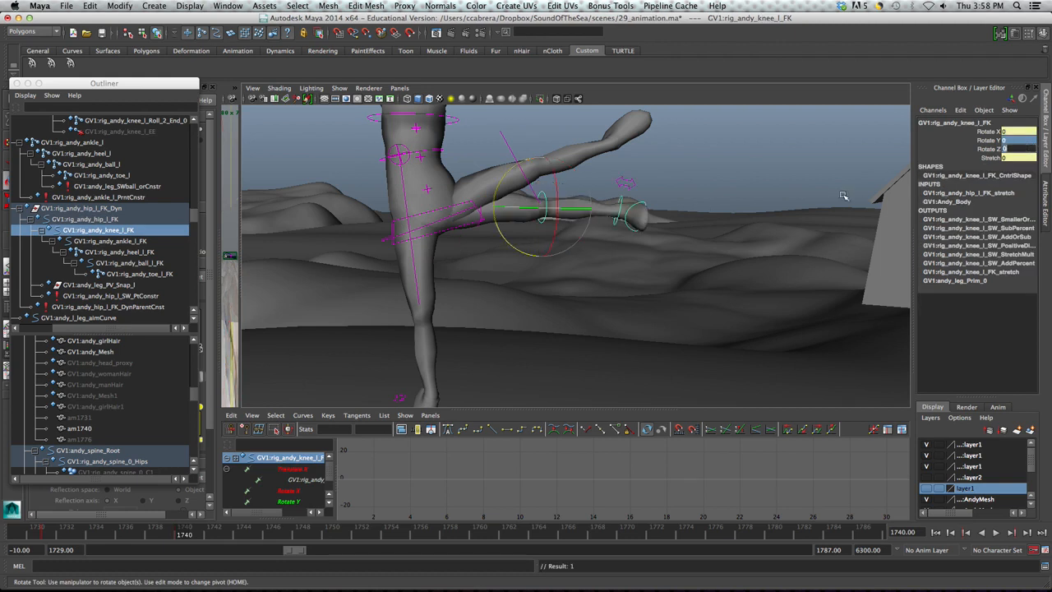
pyautogui.click(627, 208)
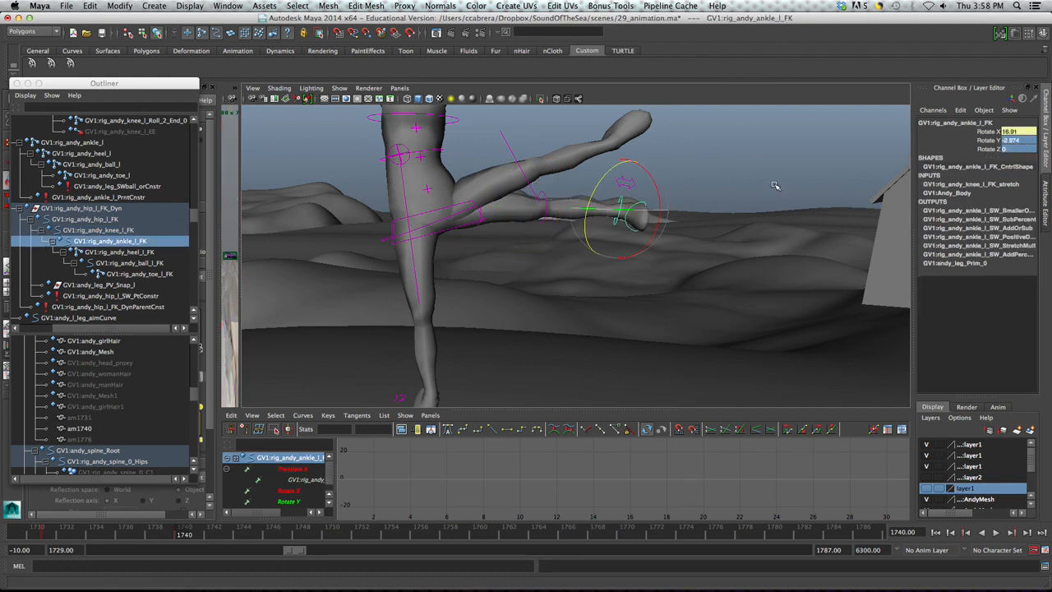
pyautogui.moveTo(1005, 133); pyautogui.dragTo(1017, 142)
pyautogui.write('0')
pyautogui.press('Return')
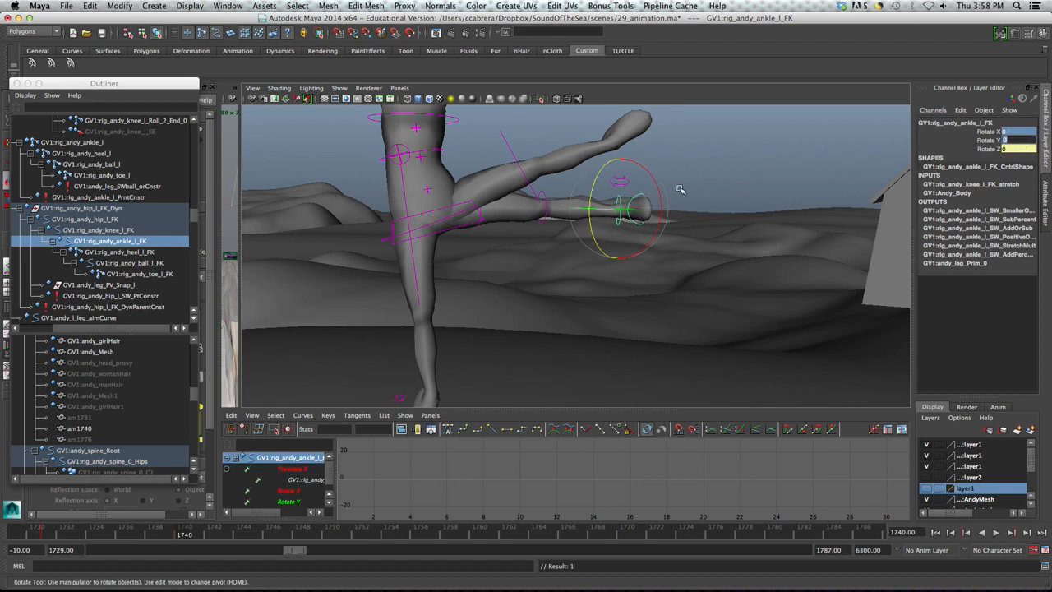
# Return to the left FK hip and rotate it to line the thigh up with am1740's raised leg.
pyautogui.click(681, 190)
pyautogui.click(644, 195)
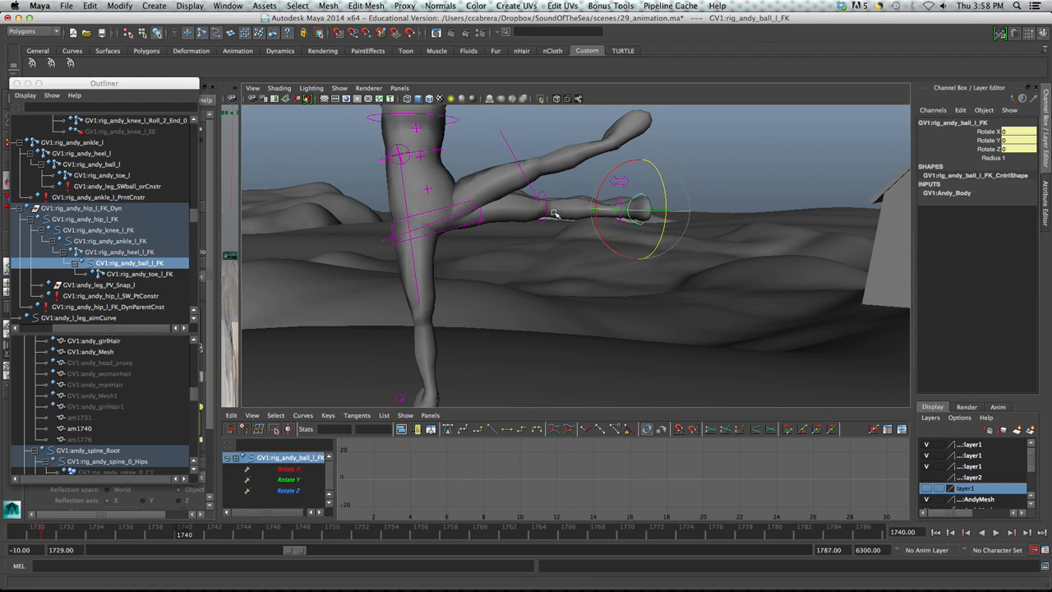
pyautogui.press('Up')
pyautogui.press('Up')
pyautogui.press('Up')
pyautogui.press('Up')
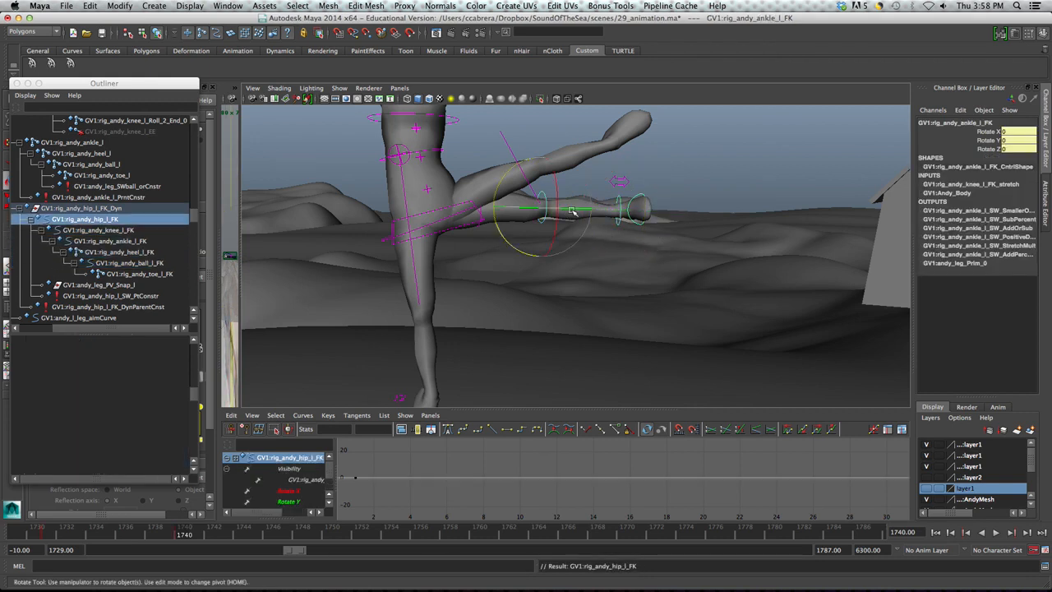
pyautogui.moveTo(415, 165); pyautogui.dragTo(407, 182)
pyautogui.keyDown('alt'); pyautogui.moveTo(598, 226); pyautogui.dragTo(495, 191); pyautogui.keyUp('alt')
pyautogui.keyDown('alt'); pyautogui.moveTo(642, 214); pyautogui.dragTo(516, 180); pyautogui.keyUp('alt')
# Rotate the left FK knee to about 17.9 in Y and -4.9 in Z, and the ankle to about 59.4 in Y, to follow am1740.
pyautogui.press('Down')
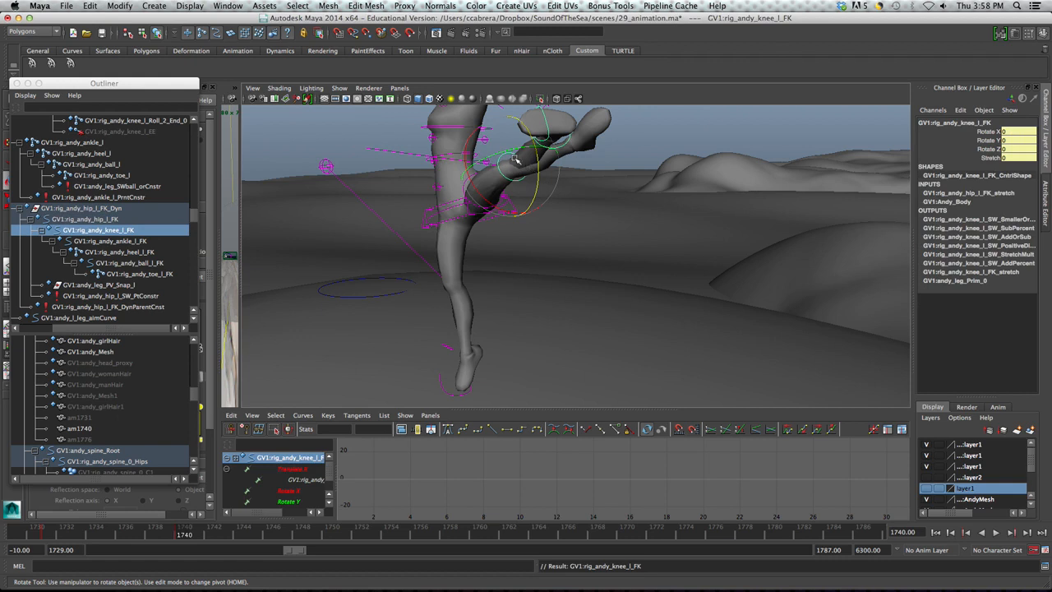
pyautogui.moveTo(495, 154); pyautogui.dragTo(550, 172)
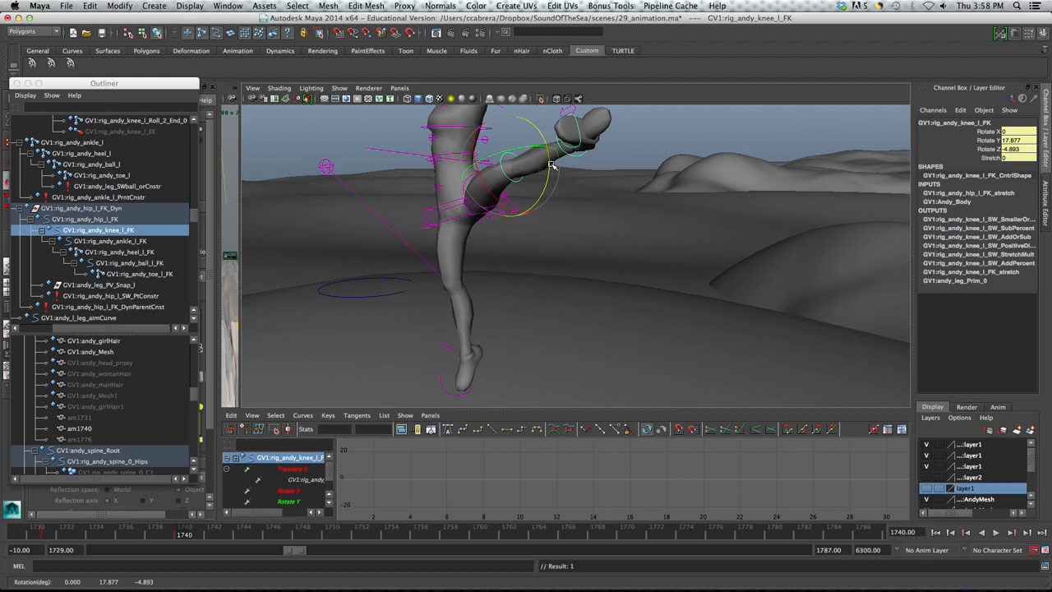
pyautogui.press('Down')
pyautogui.click(551, 138)
pyautogui.moveTo(557, 127); pyautogui.dragTo(608, 125)
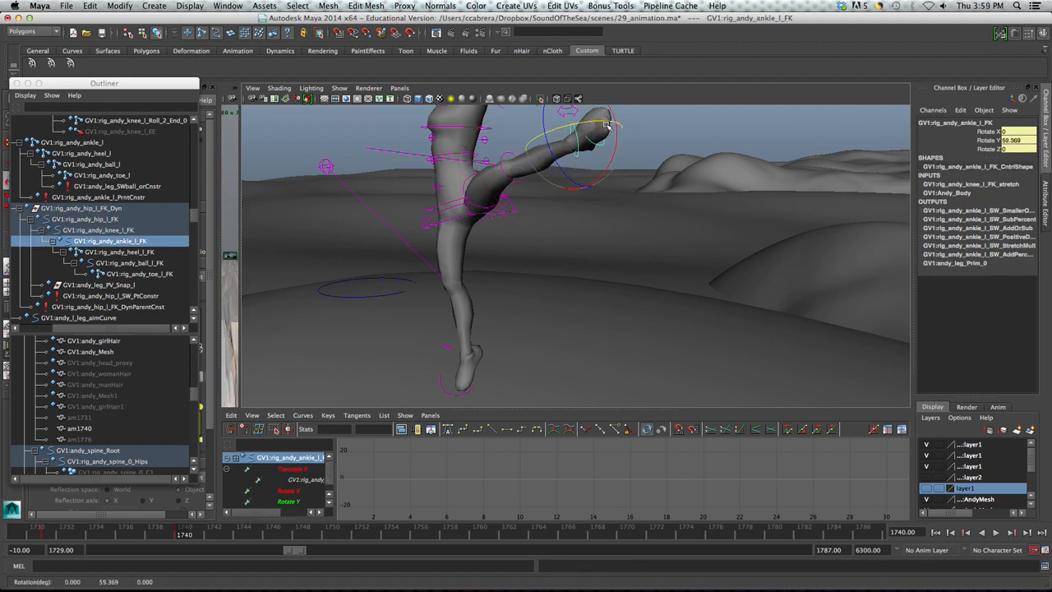
# Rotate the left FK ball control to about 34.4 in Y to match am1740's toes.
pyautogui.press('Down')
pyautogui.press('Down')
pyautogui.moveTo(579, 120); pyautogui.dragTo(606, 118)
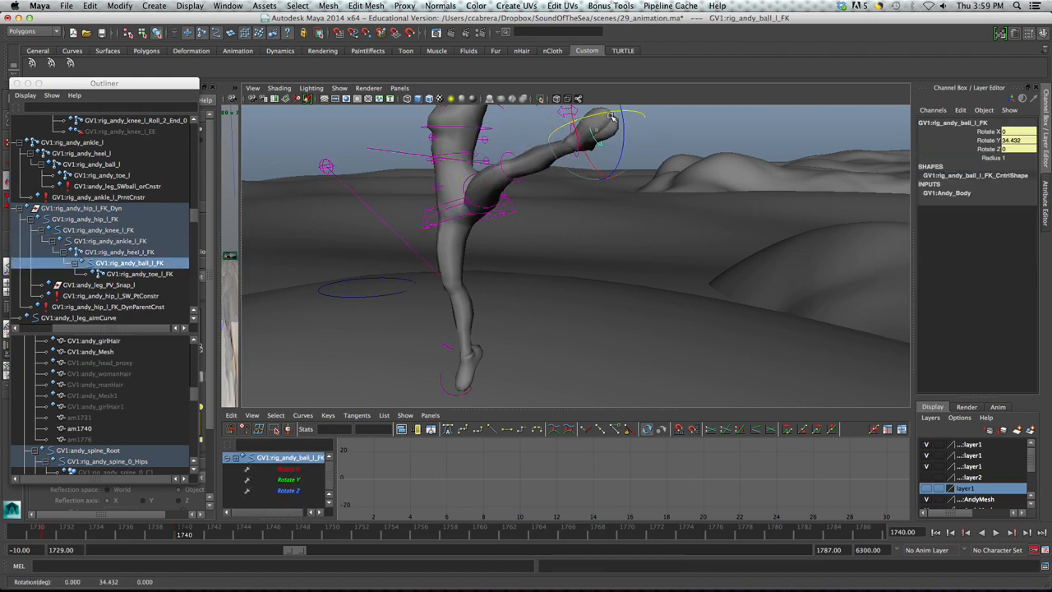
# Play back the animation around frames 1732 to 1741 to review the left leg's motion into the raised pose.
pyautogui.keyDown('alt'); pyautogui.moveTo(501, 218); pyautogui.dragTo(521, 243); pyautogui.keyUp('alt')
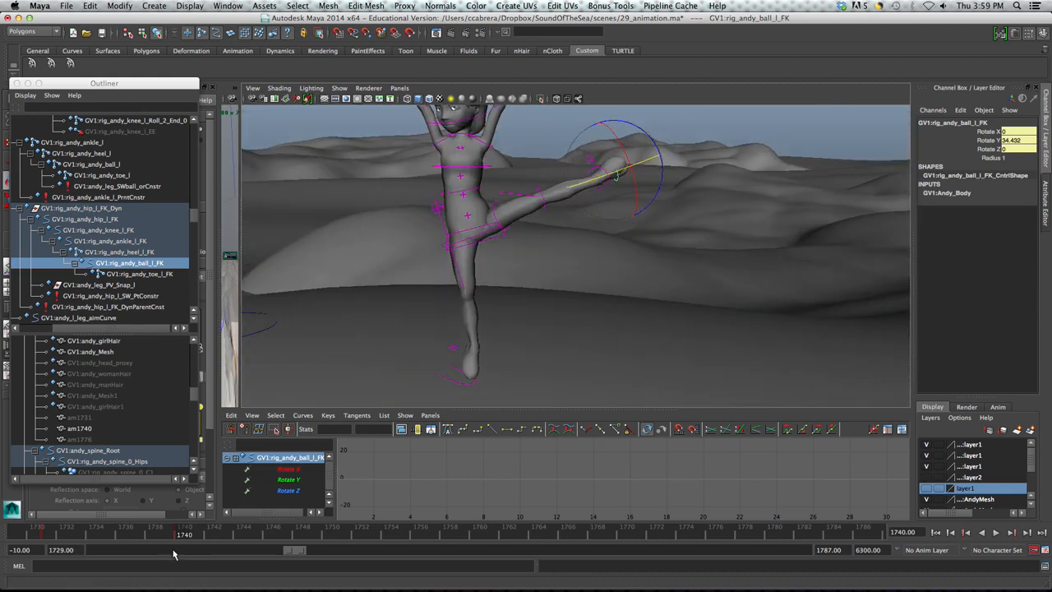
pyautogui.hotkey('alt', 'v')
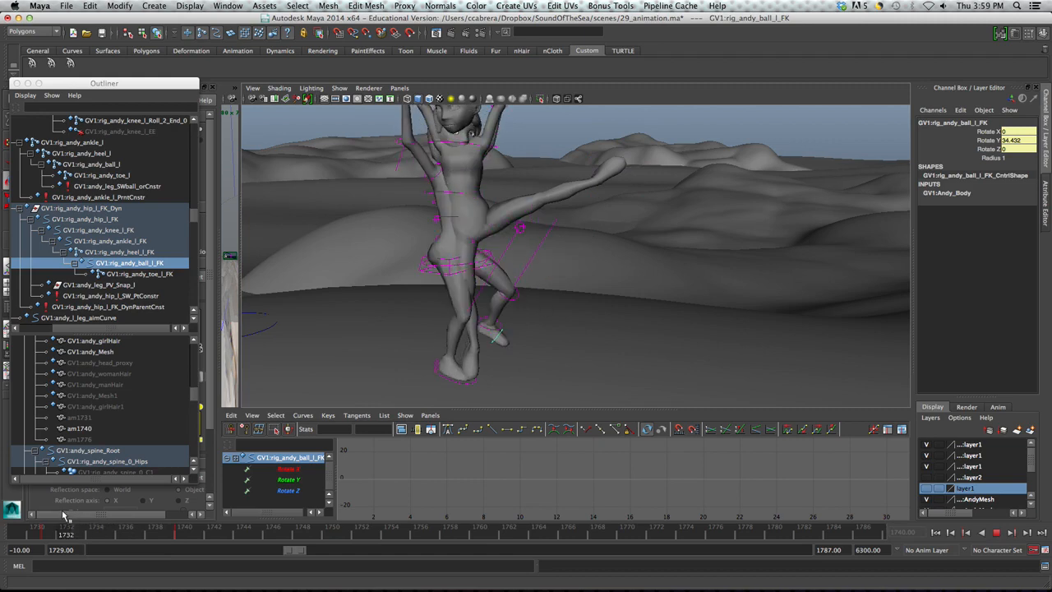
pyautogui.hotkey('alt', 'v')
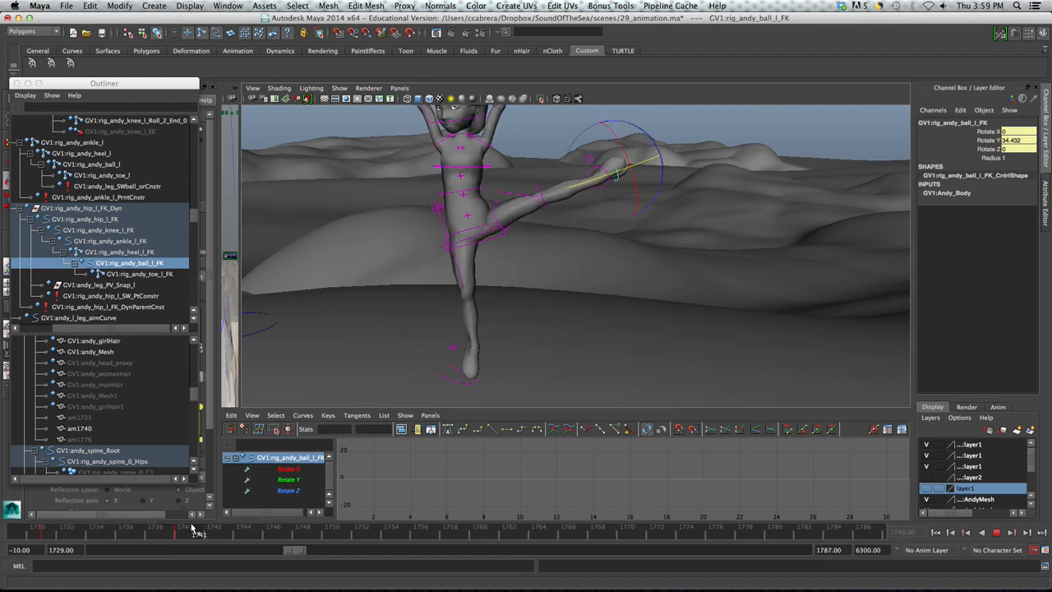
# Hide the am1740 copy, then move to frame 1776 and show the am1776 copy there.
pyautogui.click(96, 429)
pyautogui.keyDown('ctrl'); pyautogui.click(105, 428); pyautogui.keyUp('ctrl')
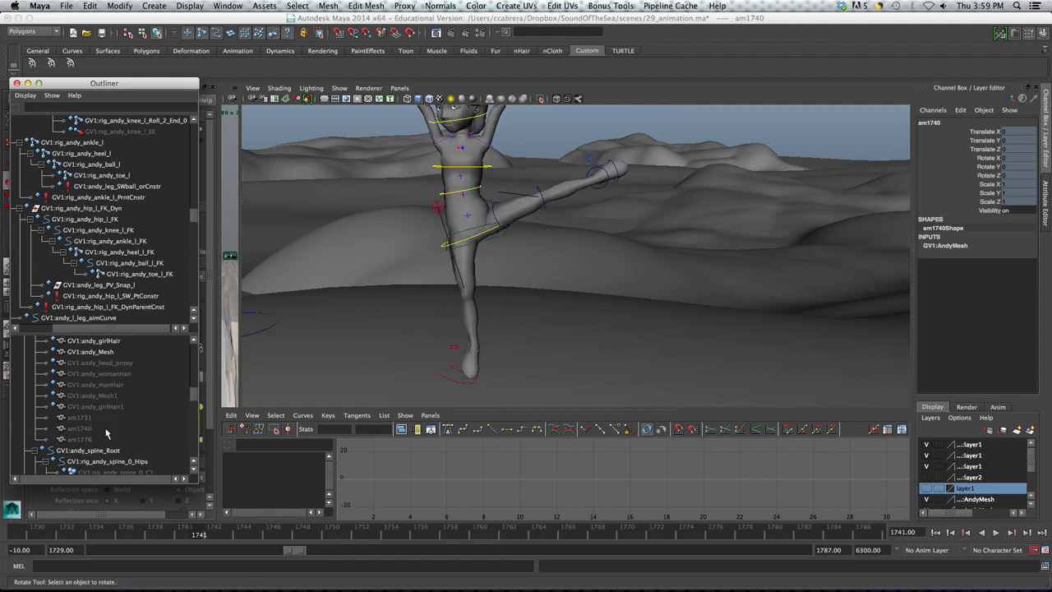
pyautogui.moveTo(194, 533); pyautogui.dragTo(717, 541)
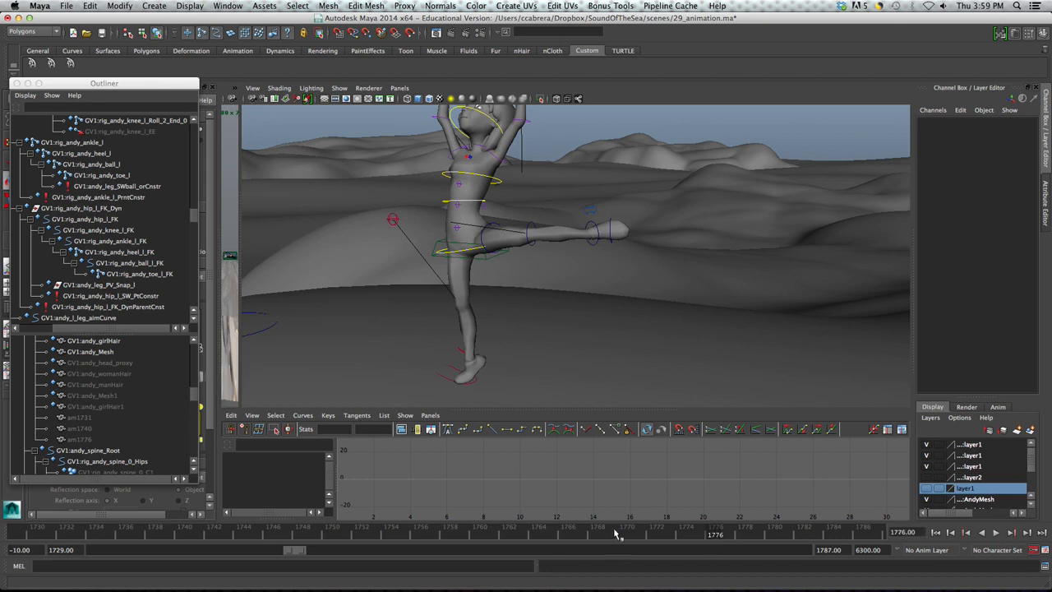
pyautogui.click(95, 440)
pyautogui.hotkey('shift', 'h')
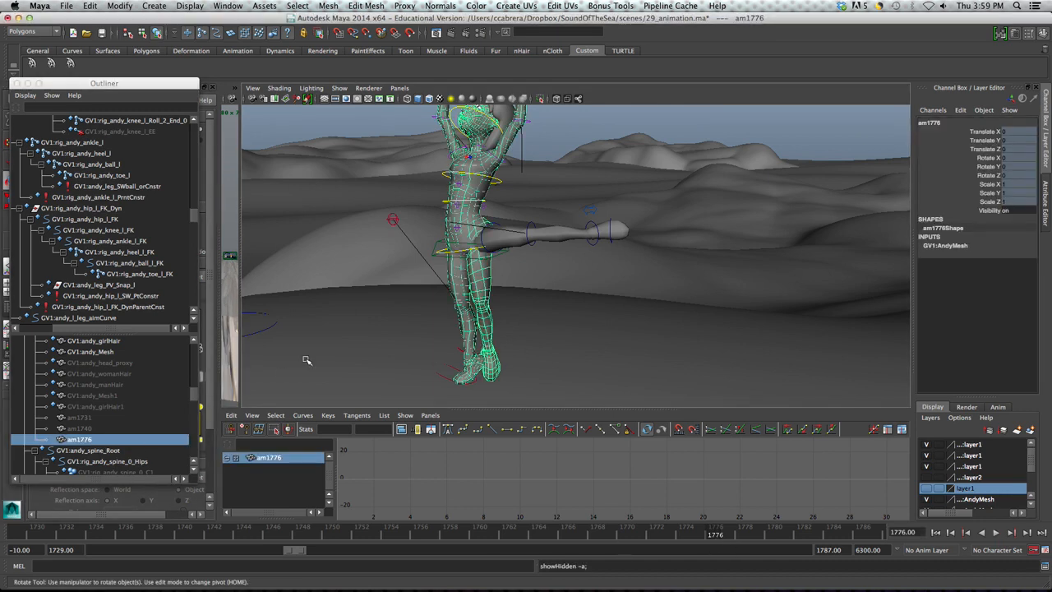
# Rotate the left FK hip to about -12 in X and 20 in Z to lower the leg toward am1776.
pyautogui.click(518, 233)
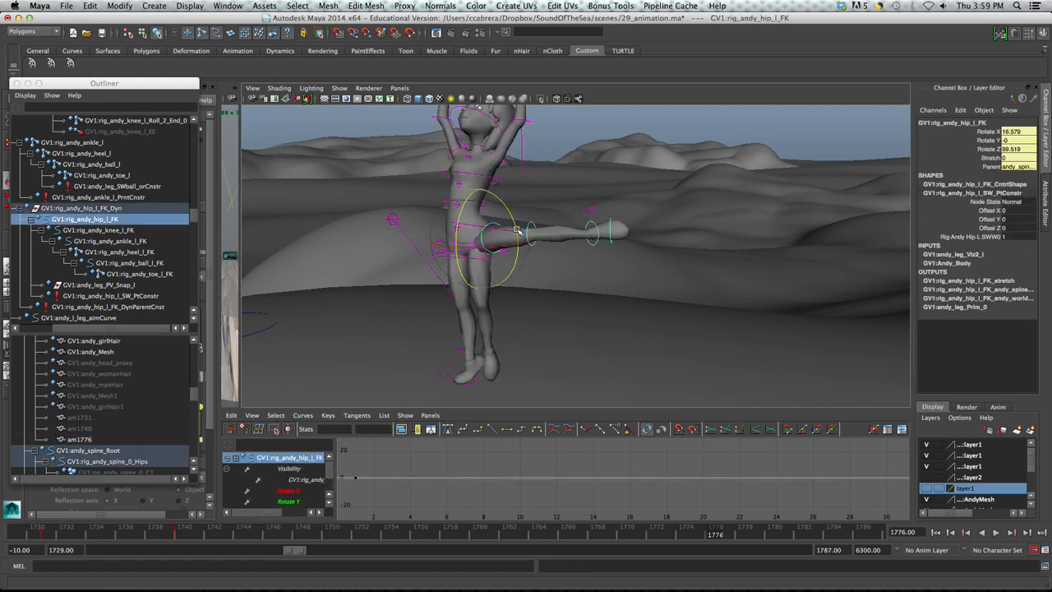
pyautogui.moveTo(518, 233); pyautogui.dragTo(504, 294)
pyautogui.moveTo(491, 248); pyautogui.dragTo(511, 248)
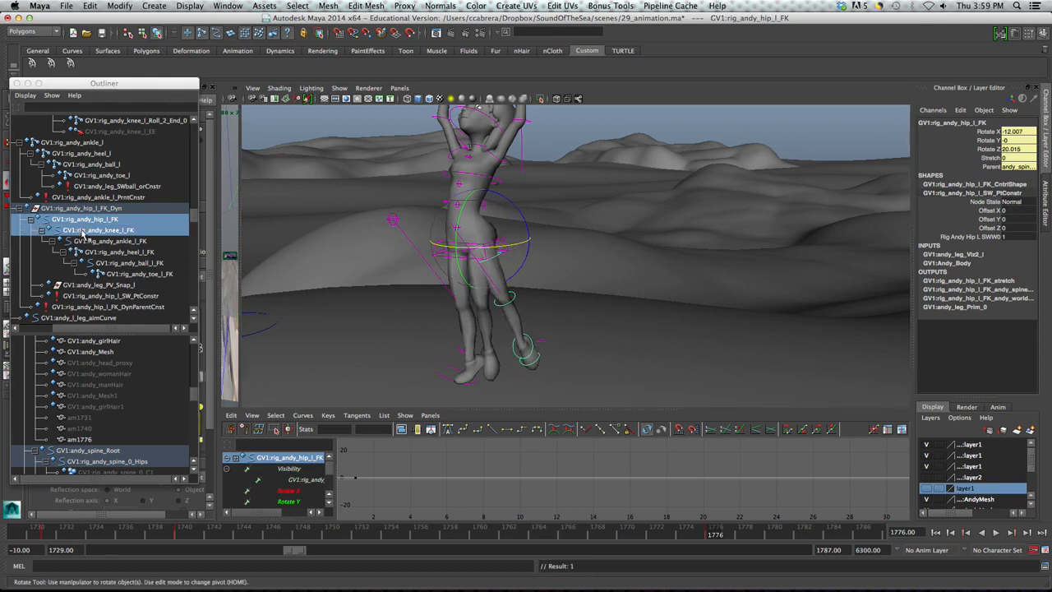
# Reset the rotations of the left FK hip, knee, ankle and ball controls to 0 together at frame 1776.
pyautogui.click(103, 241)
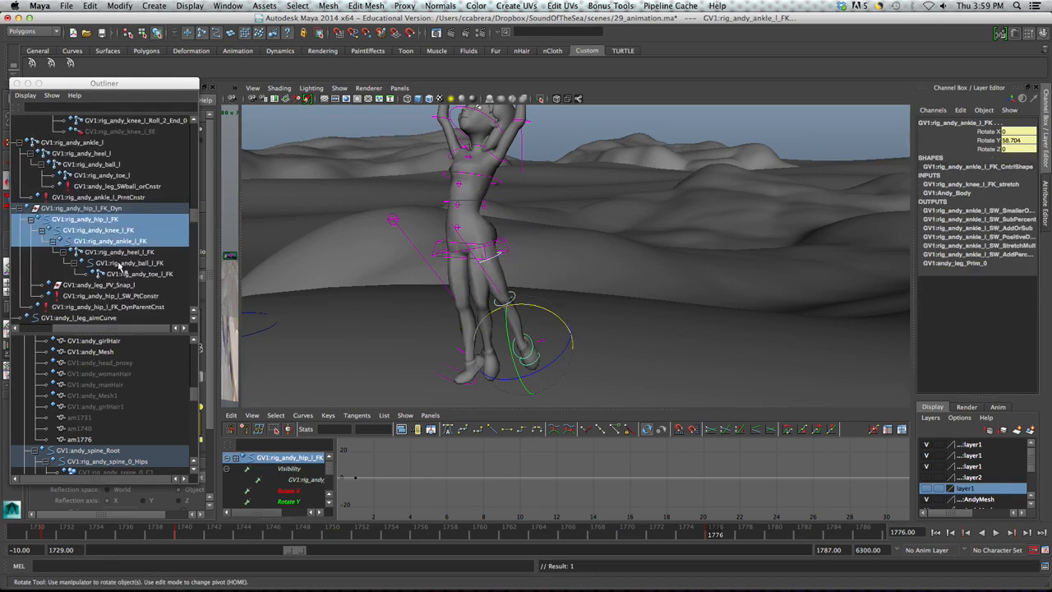
pyautogui.click(131, 263)
pyautogui.moveTo(1016, 132); pyautogui.dragTo(1018, 141)
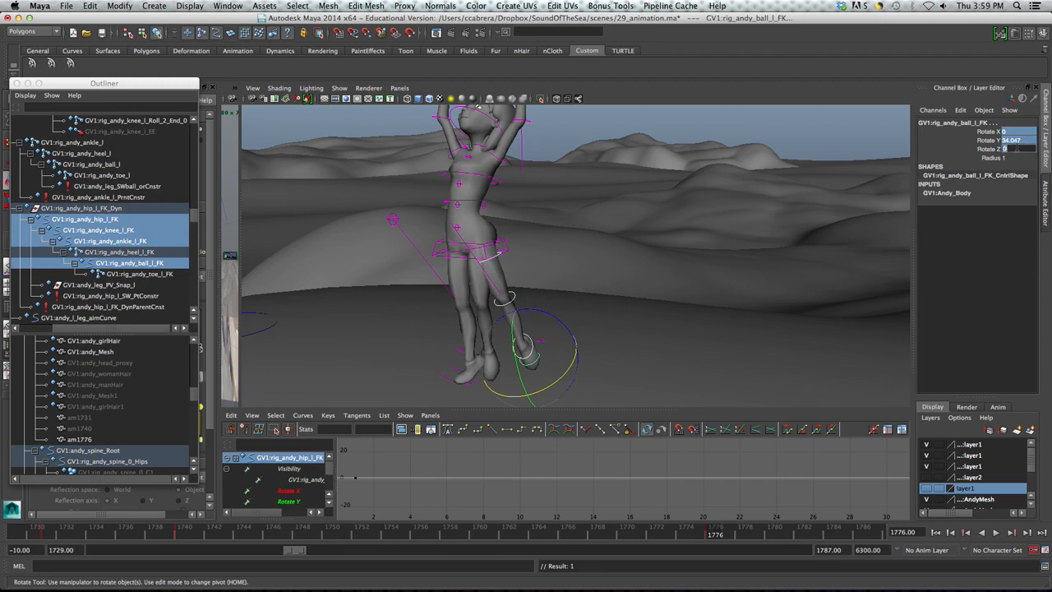
pyautogui.write('0')
pyautogui.press('Return')
# Rotate the left FK hip to about -10.9 in Y and 3.3 in Z to line the thigh up with am1776.
pyautogui.keyDown('alt'); pyautogui.moveTo(588, 290); pyautogui.dragTo(548, 281); pyautogui.keyUp('alt')
pyautogui.scroll(3, 546, 283)
pyautogui.keyDown('alt'); pyautogui.moveTo(543, 287); pyautogui.dragTo(572, 231, button='middle'); pyautogui.keyUp('alt')
pyautogui.keyDown('alt'); pyautogui.moveTo(566, 228); pyautogui.dragTo(594, 274); pyautogui.keyUp('alt')
pyautogui.keyDown('alt'); pyautogui.moveTo(552, 239); pyautogui.dragTo(577, 266); pyautogui.keyUp('alt')
pyautogui.click(543, 211)
pyautogui.moveTo(523, 211); pyautogui.dragTo(553, 213)
# Rotate the left FK knee to about 30.4 in Y and -9 in Z to line the shin up with am1776.
pyautogui.keyDown('alt'); pyautogui.moveTo(595, 242); pyautogui.dragTo(544, 279); pyautogui.keyUp('alt')
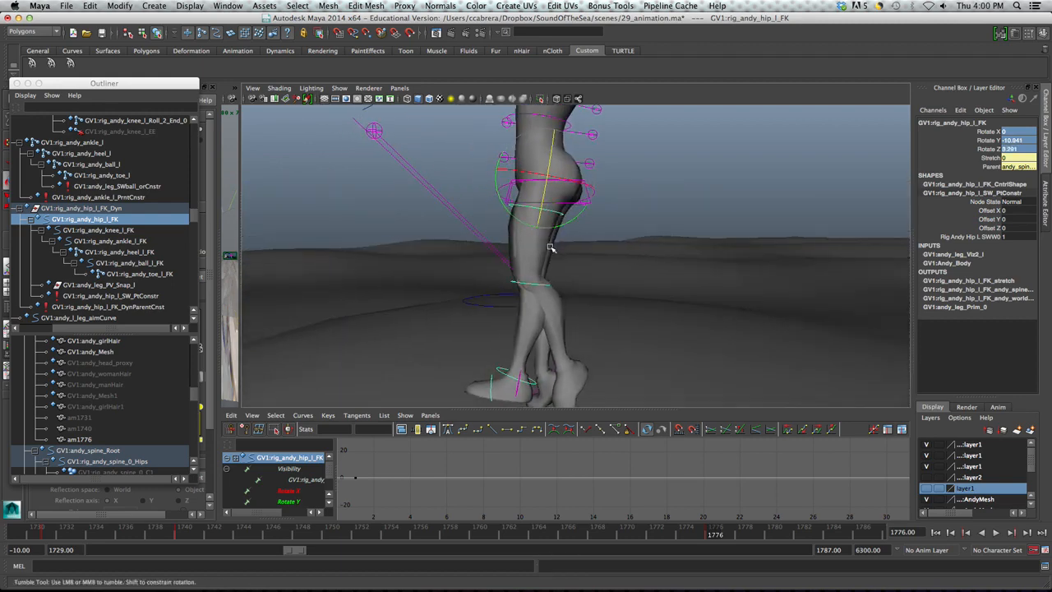
pyautogui.click(526, 284)
pyautogui.moveTo(488, 257); pyautogui.dragTo(642, 287)
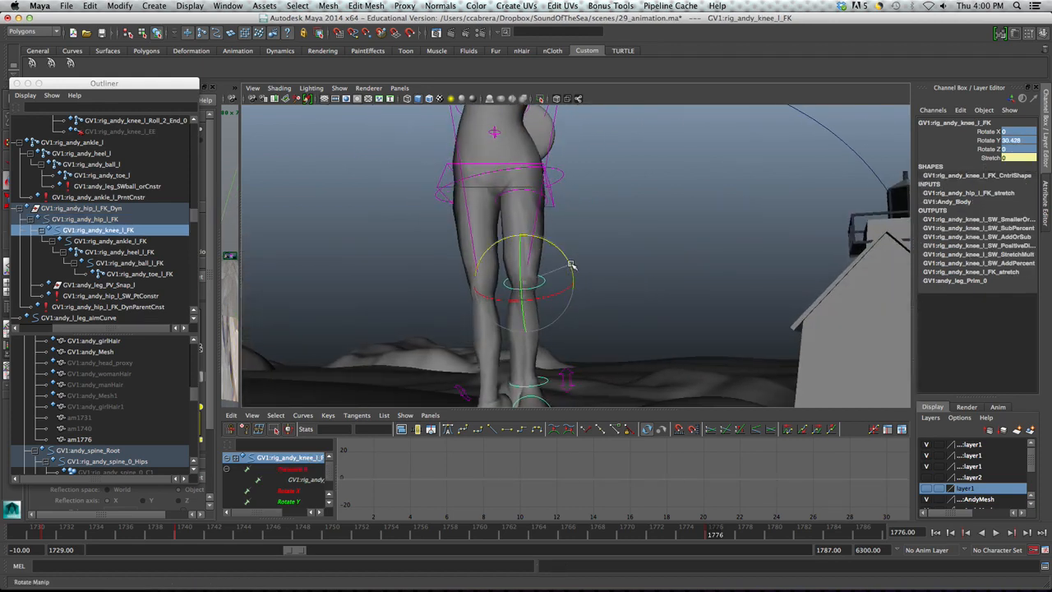
pyautogui.moveTo(571, 264); pyautogui.dragTo(575, 268)
# Rotate the left FK ankle to about 38.8 in Y and -56.1 in Z toward am1776's foot.
pyautogui.keyDown('alt'); pyautogui.moveTo(615, 299); pyautogui.dragTo(584, 310); pyautogui.keyUp('alt')
pyautogui.keyDown('alt'); pyautogui.moveTo(585, 310); pyautogui.dragTo(573, 266, button='middle'); pyautogui.keyUp('alt')
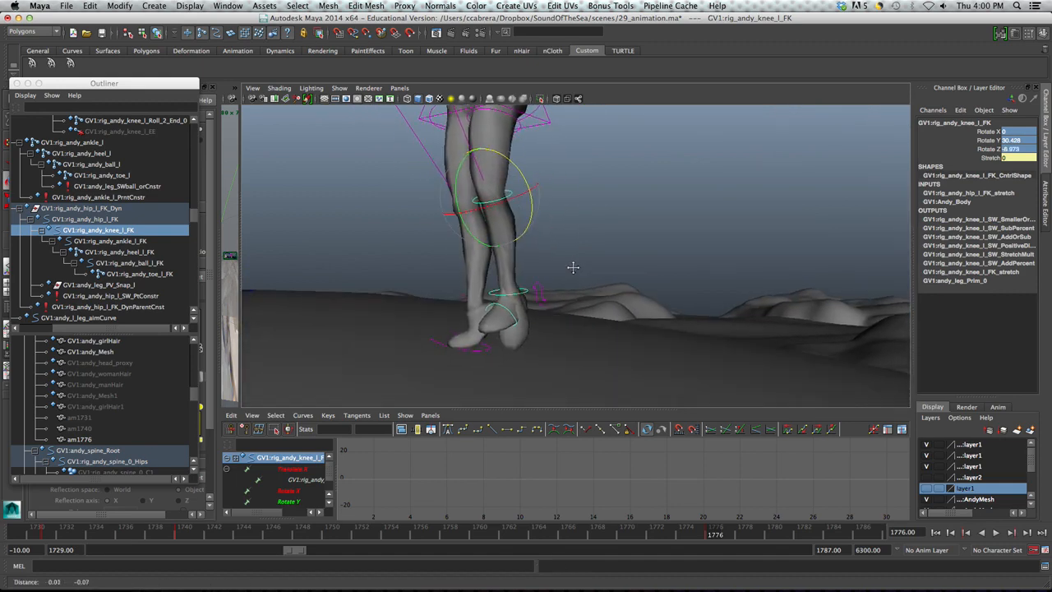
pyautogui.keyDown('alt'); pyautogui.moveTo(573, 266); pyautogui.dragTo(557, 285); pyautogui.keyUp('alt')
pyautogui.click(527, 291)
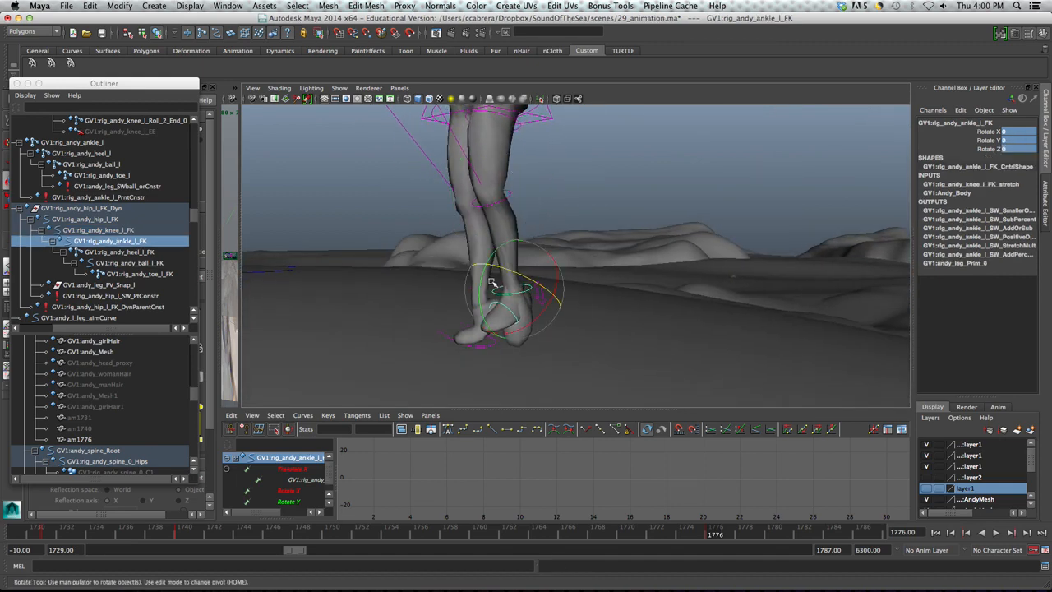
pyautogui.moveTo(482, 287); pyautogui.dragTo(505, 308)
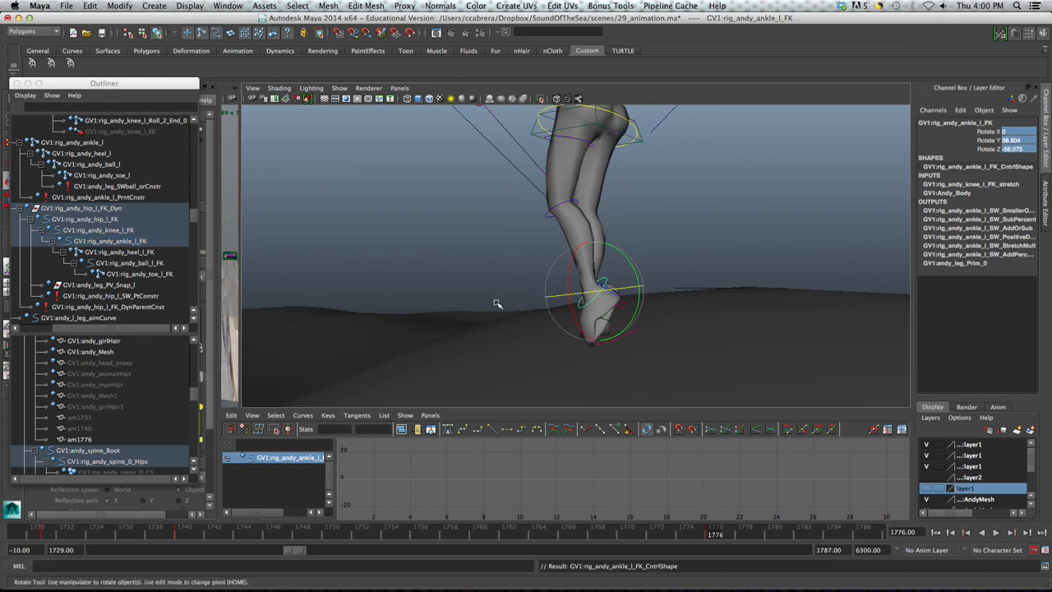
# Rotate the left FK ball control to about 30.1 in Y to bend the toes like am1776's.
pyautogui.press('Down')
pyautogui.click(156, 264)
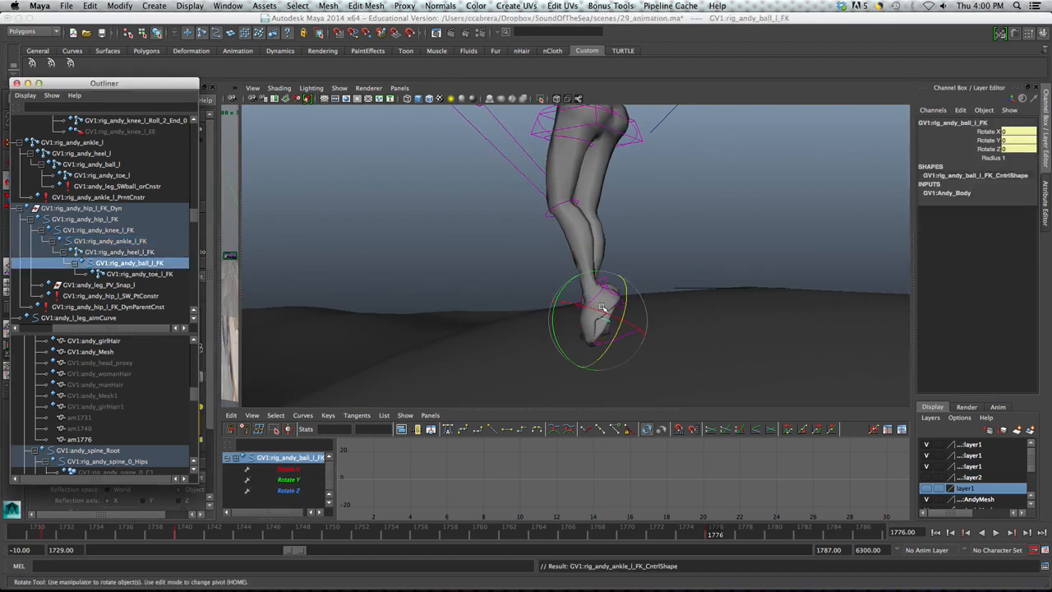
pyautogui.moveTo(557, 298); pyautogui.dragTo(626, 318)
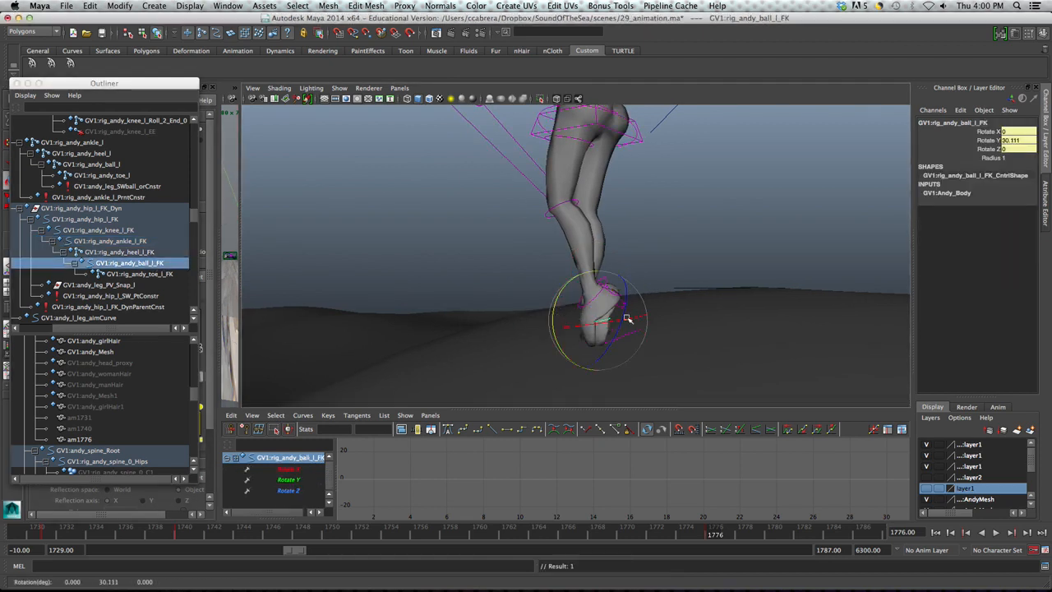
# Refine the left FK ankle's rotation to about 35.6 in Y and -31.9 in Z to match am1776's foot.
pyautogui.press('Up')
pyautogui.press('Up')
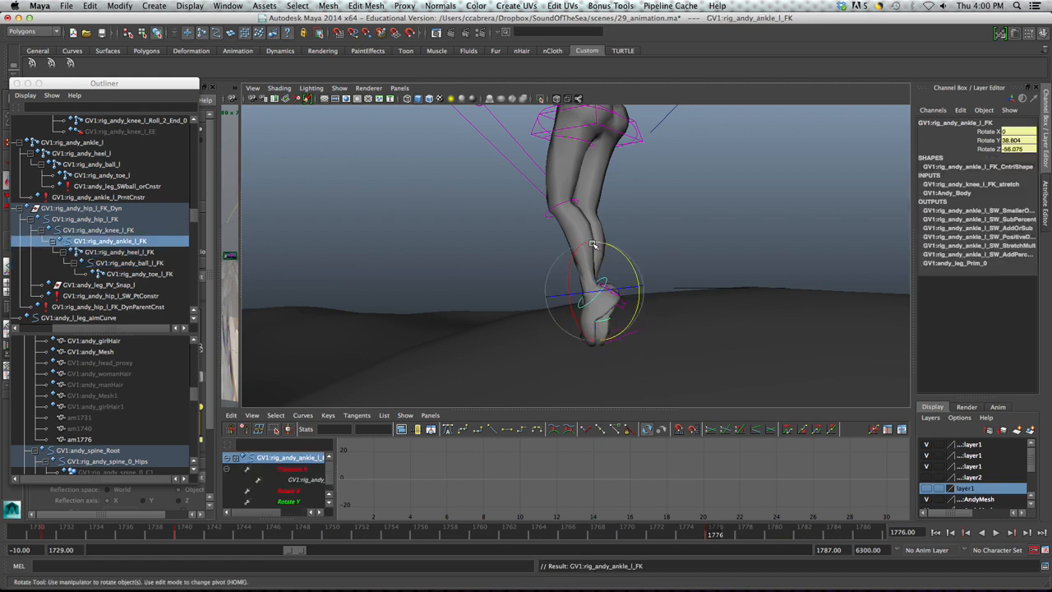
pyautogui.moveTo(614, 250); pyautogui.dragTo(628, 257)
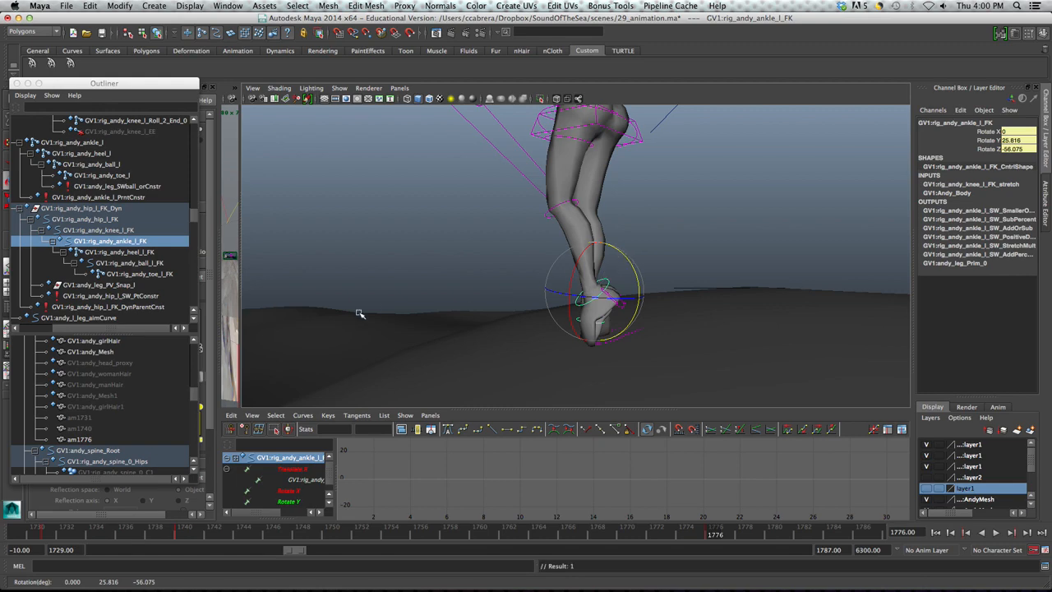
pyautogui.moveTo(503, 284)
pyautogui.keyDown('alt'); pyautogui.mouseDown()
pyautogui.moveTo(606, 294)
pyautogui.moveTo(513, 293)
pyautogui.mouseUp(); pyautogui.keyUp('alt')
pyautogui.moveTo(495, 253); pyautogui.dragTo(492, 261)
pyautogui.keyDown('alt'); pyautogui.moveTo(593, 308); pyautogui.dragTo(512, 298); pyautogui.keyUp('alt')
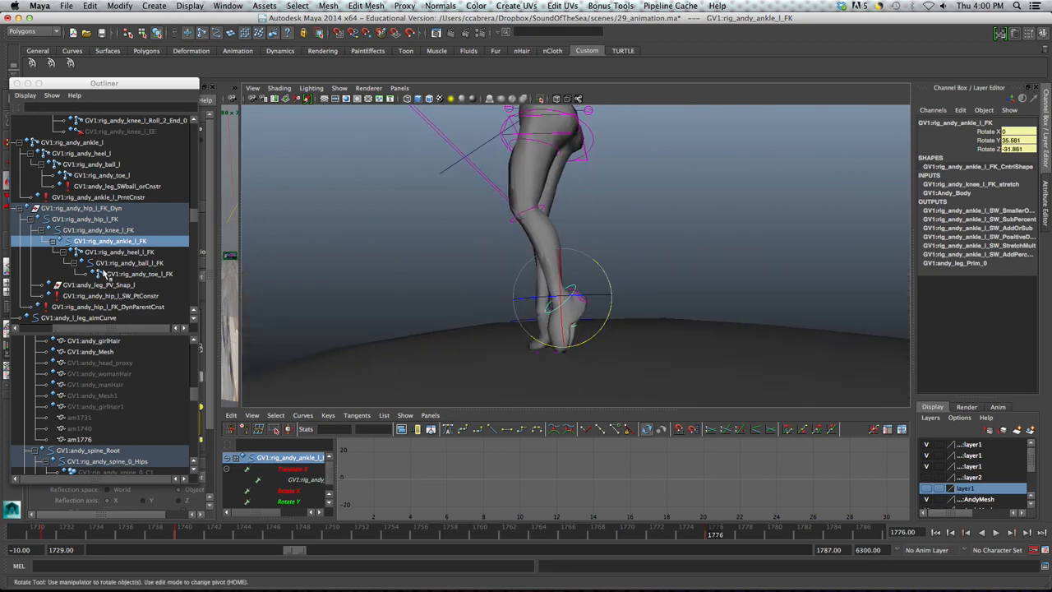
# Hide the am1776 body copy.
pyautogui.scroll(-2, 133, 423)
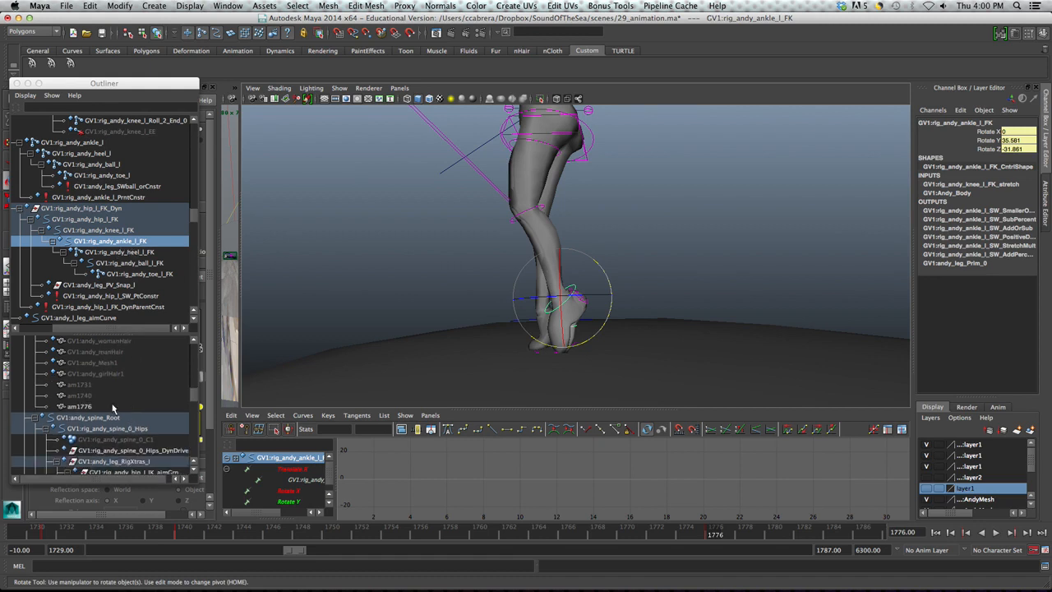
pyautogui.click(81, 406)
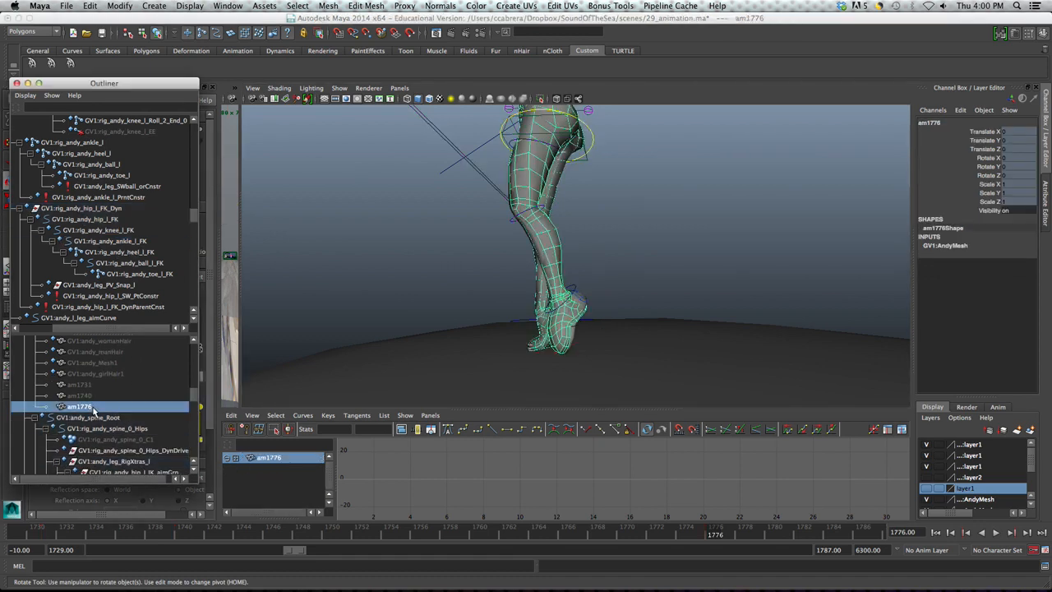
pyautogui.hotkey('ctrl', 'h')
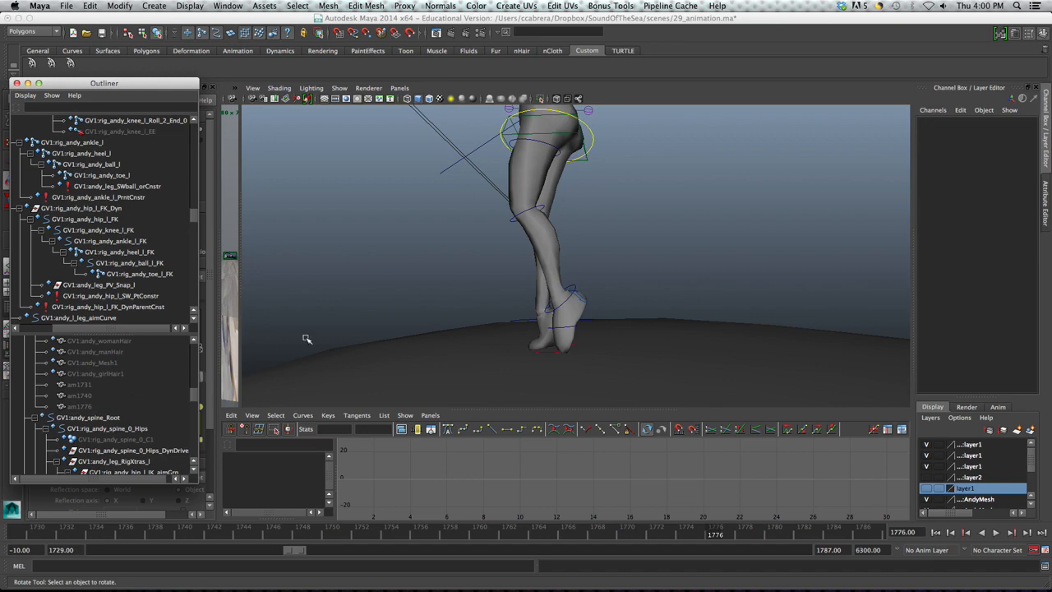
# Rotate the left FK hip to about 9.3 in Z at frame 1776 to move the left leg away from the right.
pyautogui.keyDown('alt'); pyautogui.moveTo(572, 394); pyautogui.dragTo(608, 379); pyautogui.keyUp('alt')
pyautogui.moveTo(708, 538)
pyautogui.mouseDown()
pyautogui.moveTo(420, 536)
pyautogui.moveTo(715, 539)
pyautogui.moveTo(741, 559)
pyautogui.moveTo(725, 559)
pyautogui.moveTo(865, 565)
pyautogui.moveTo(709, 539)
pyautogui.mouseUp()
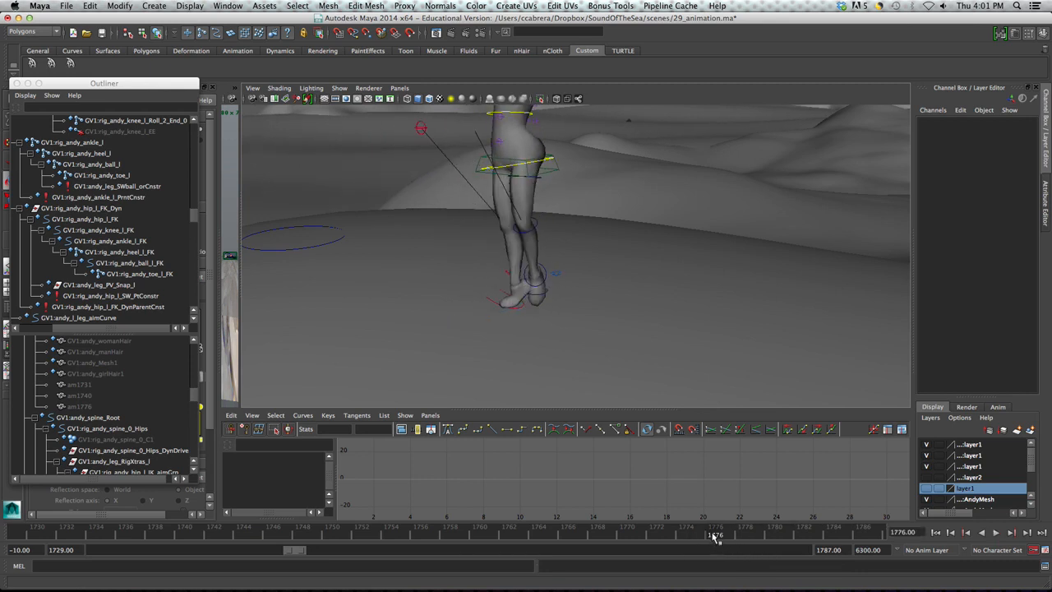
pyautogui.click(536, 184)
pyautogui.keyDown('alt'); pyautogui.moveTo(559, 294); pyautogui.dragTo(577, 297); pyautogui.keyUp('alt')
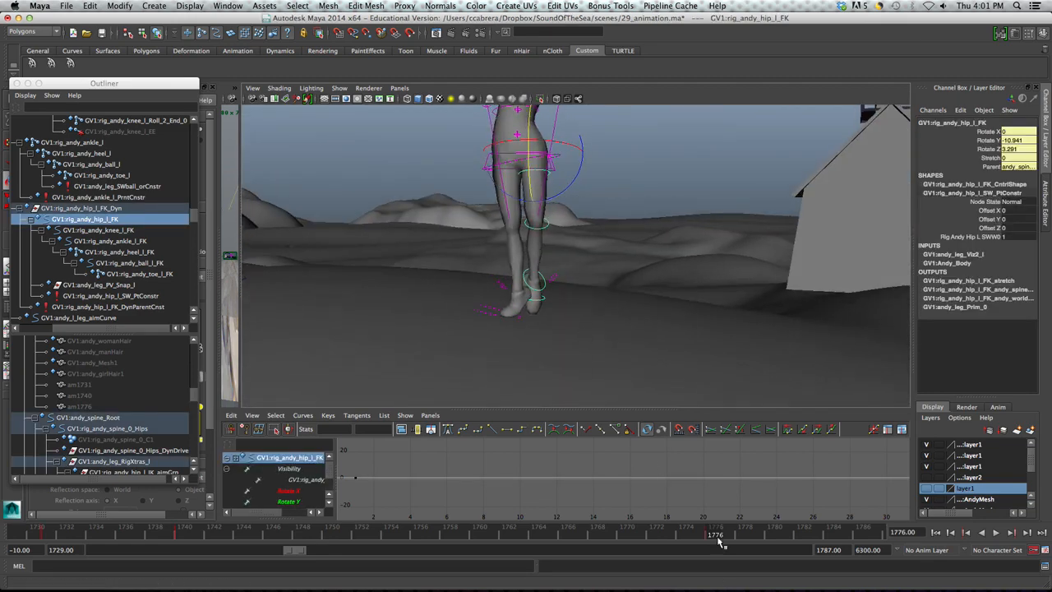
pyautogui.moveTo(714, 535)
pyautogui.mouseDown()
pyautogui.moveTo(737, 535)
pyautogui.moveTo(715, 534)
pyautogui.mouseUp()
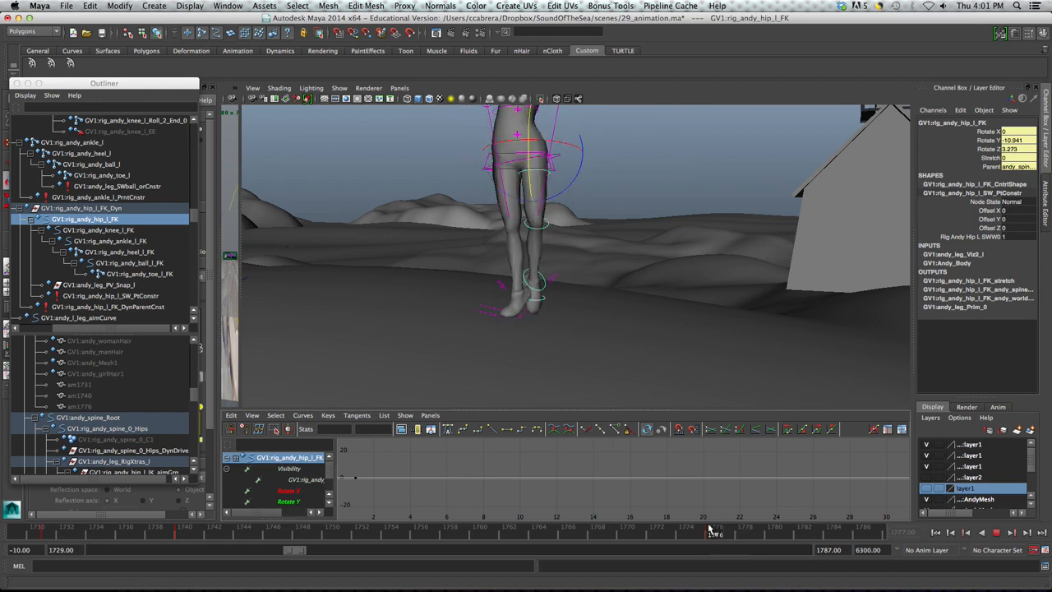
pyautogui.moveTo(573, 182); pyautogui.dragTo(576, 180)
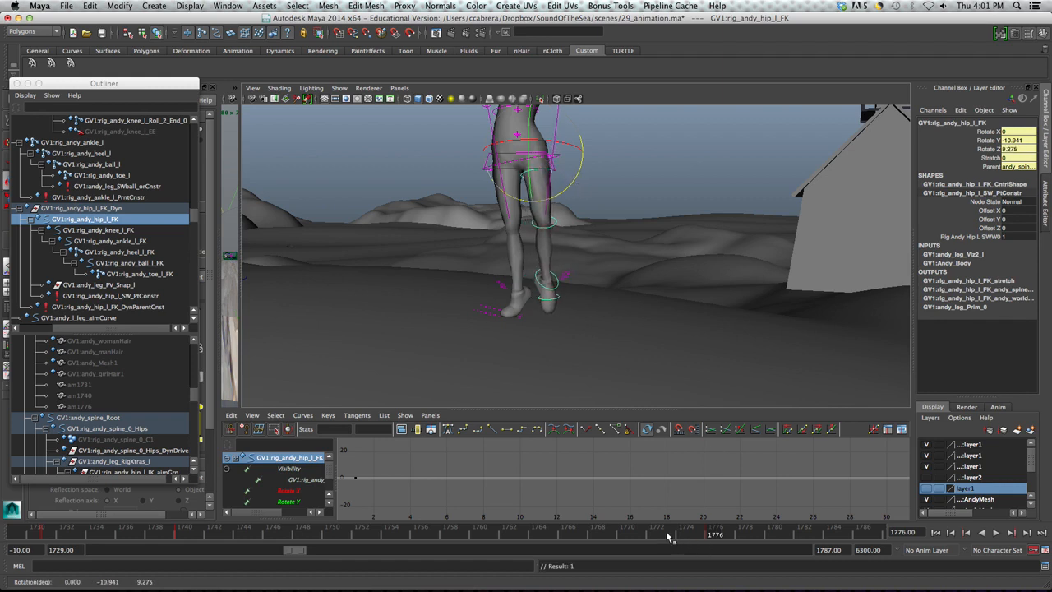
# Play back the leg animation over frames 1729 to 1787 to check the adjusted hip motion.
pyautogui.hotkey('alt', 'v')
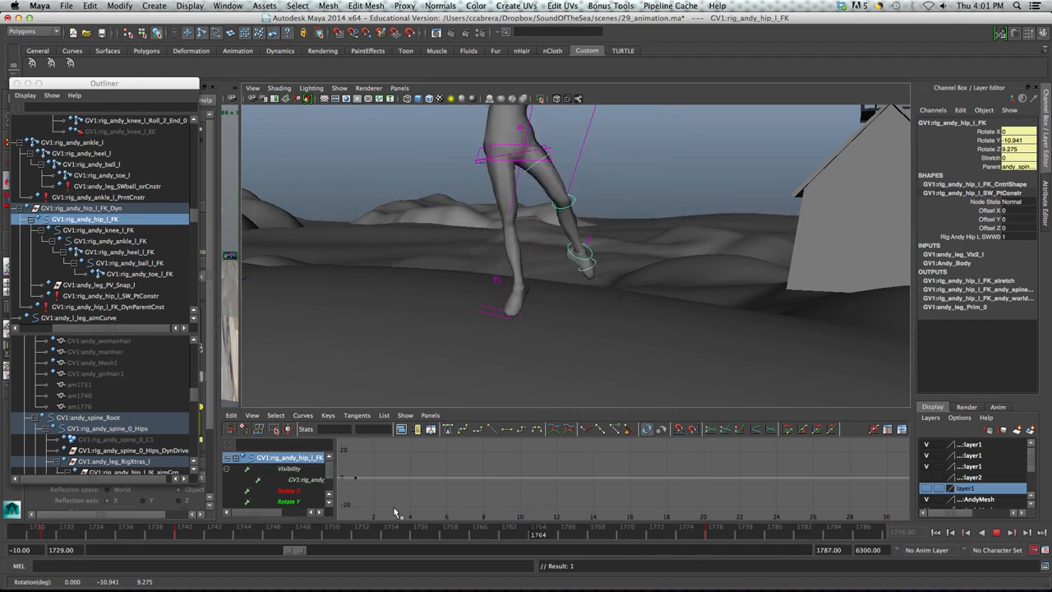
pyautogui.click(996, 533)
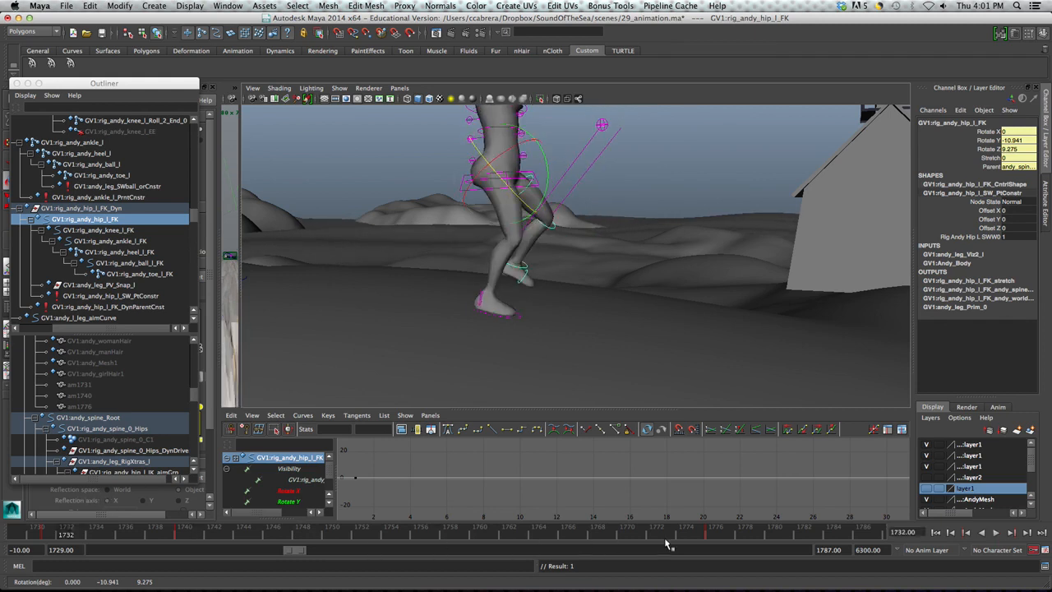
pyautogui.click(997, 532)
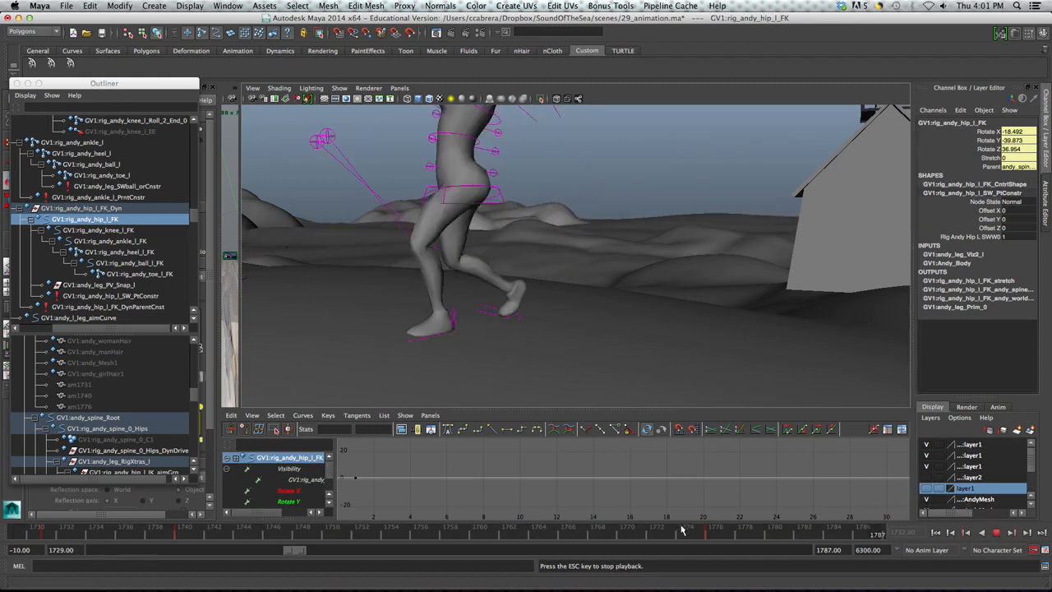
pyautogui.press('Escape')
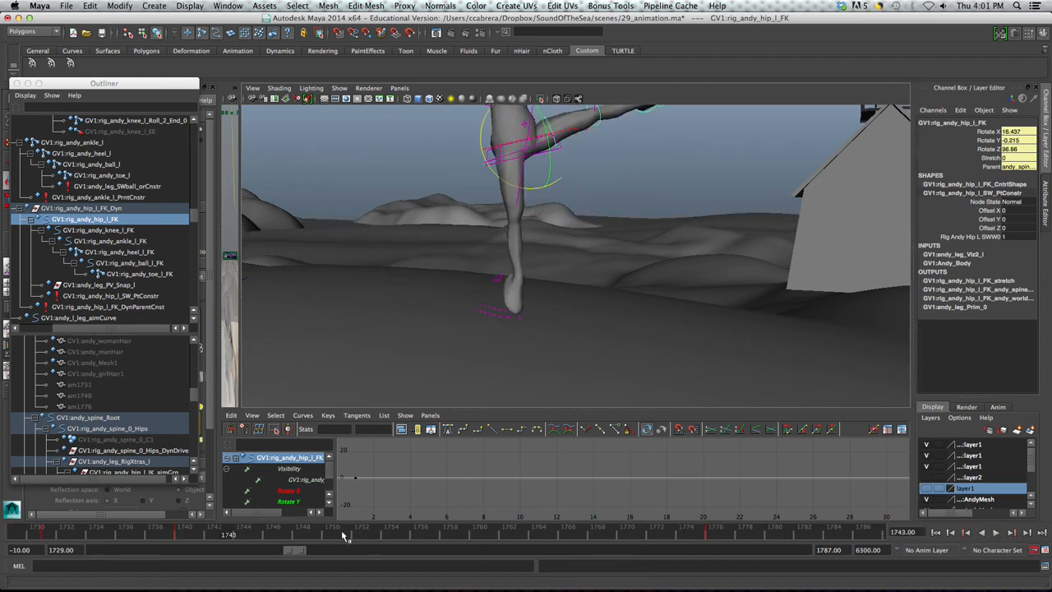
# Extend the playback range to frame 1850, play the animation from frame 1730, and scrub back to frame 1785.
pyautogui.moveTo(301, 554); pyautogui.dragTo(309, 555)
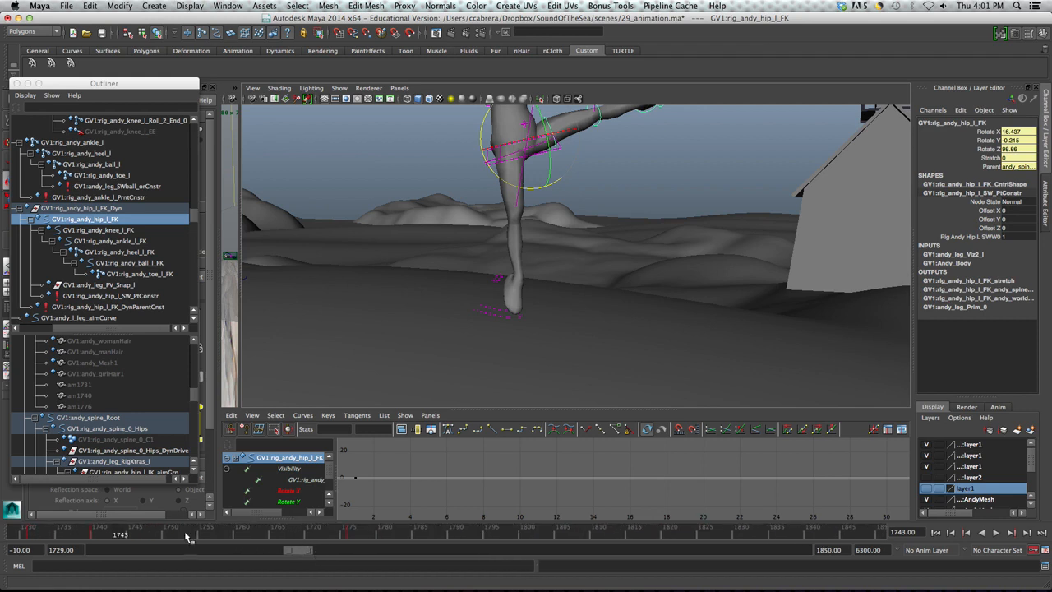
pyautogui.click(31, 534)
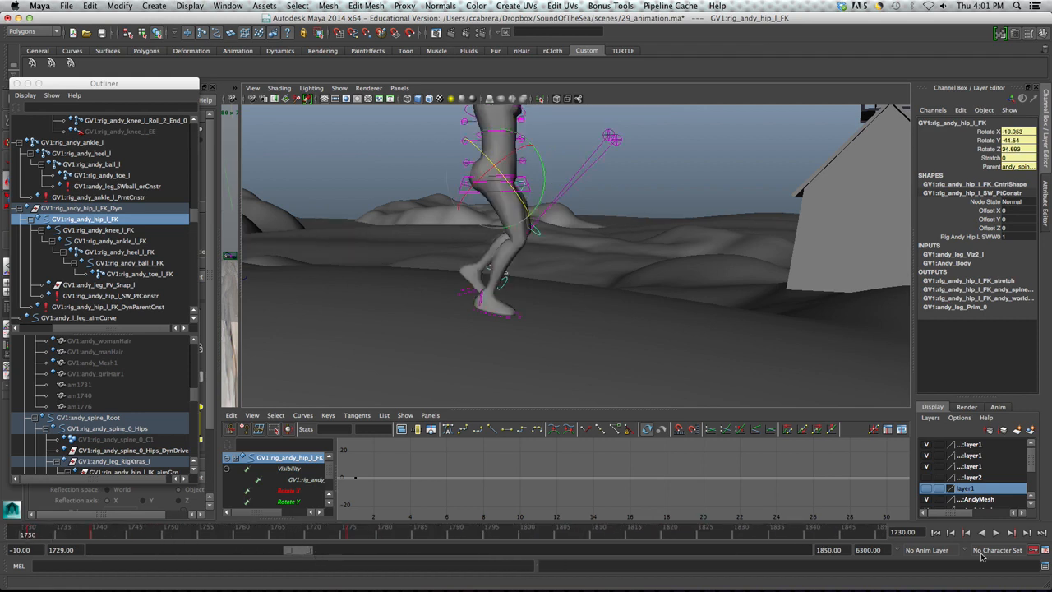
pyautogui.click(997, 533)
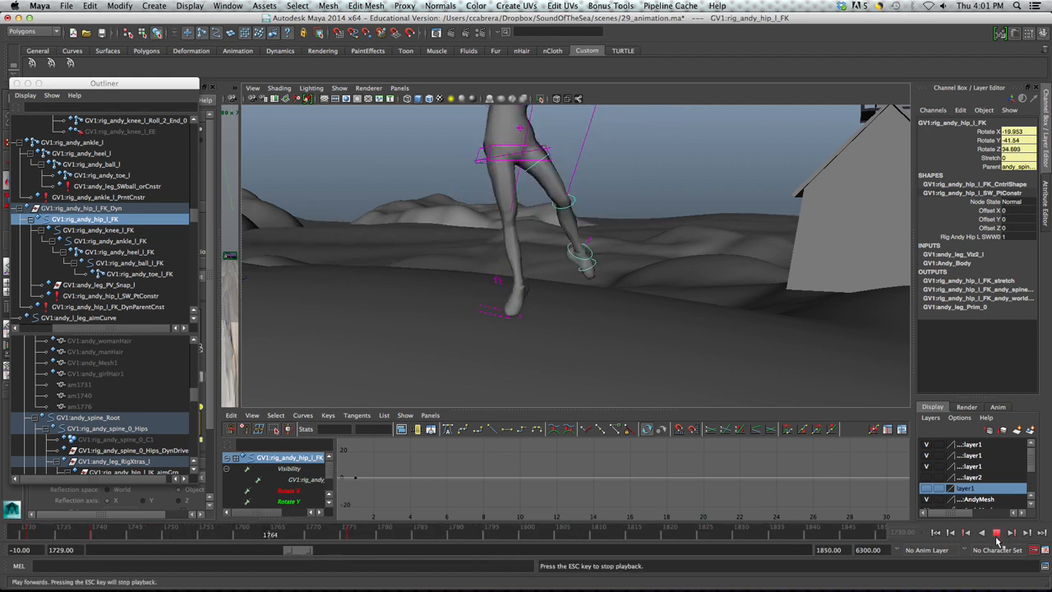
pyautogui.click(996, 533)
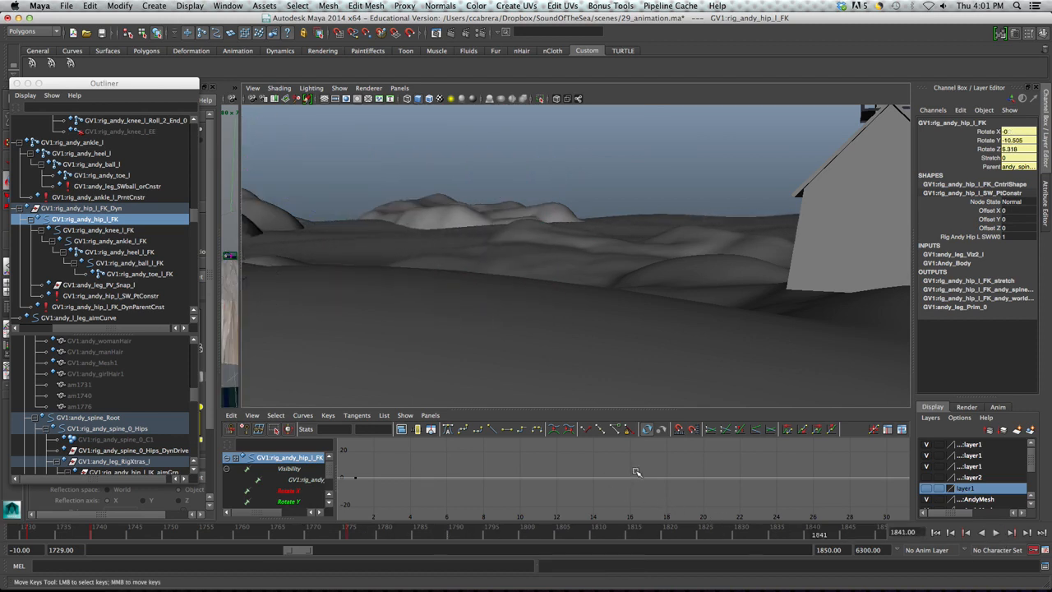
pyautogui.moveTo(775, 538); pyautogui.dragTo(419, 509)
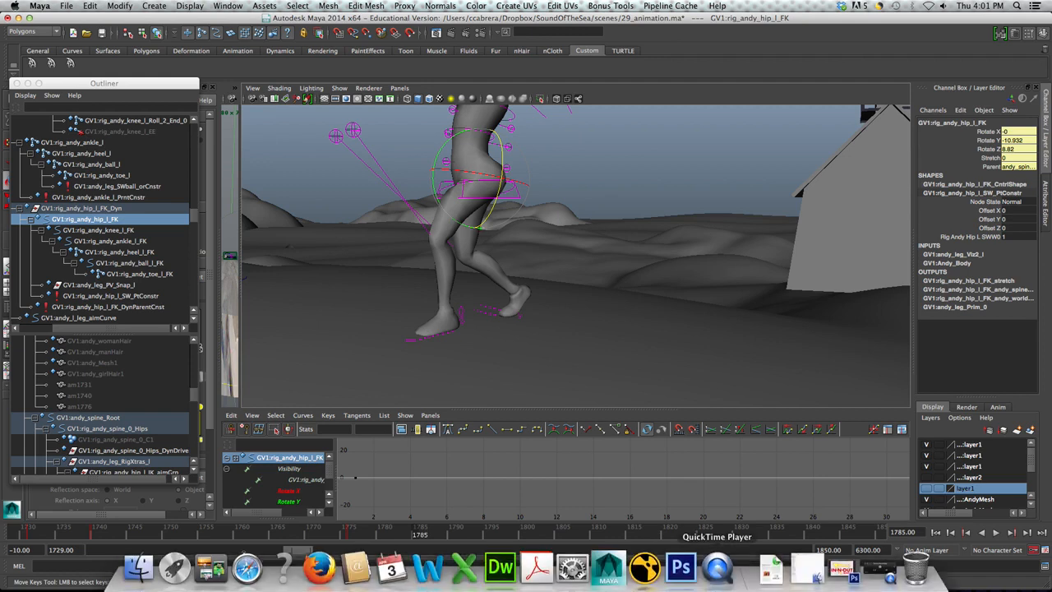
pyautogui.click(712, 576)
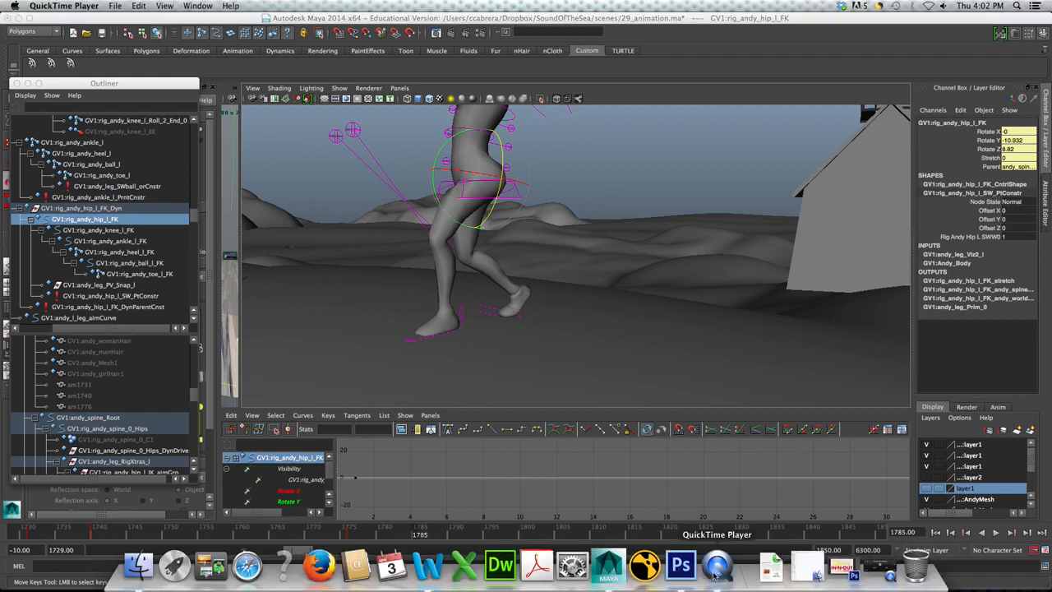